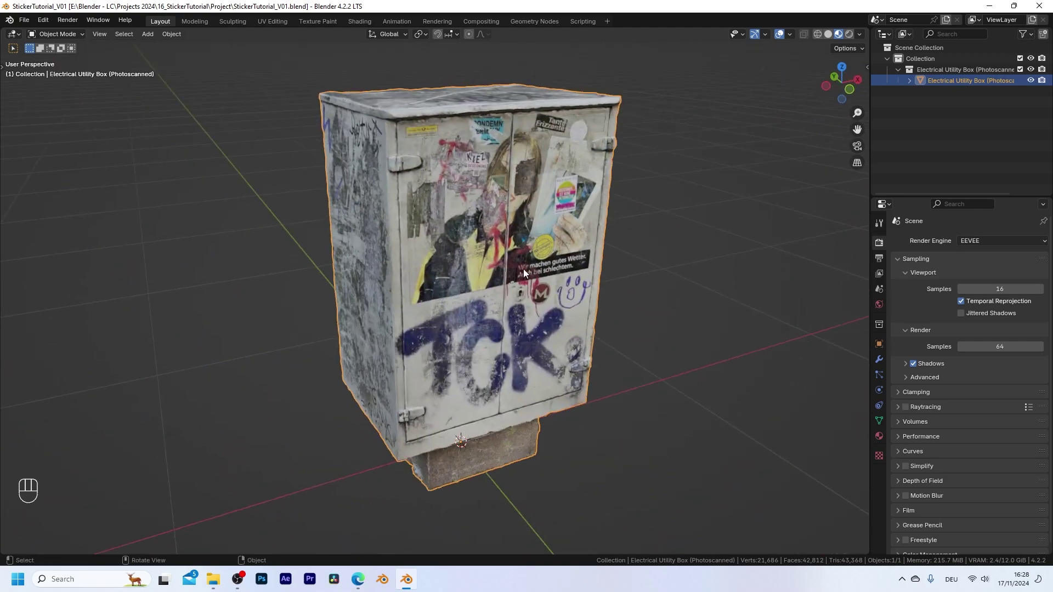
# Open the utility box's asset page and scroll through the author's free asset gallery
pyautogui.click(352, 585)
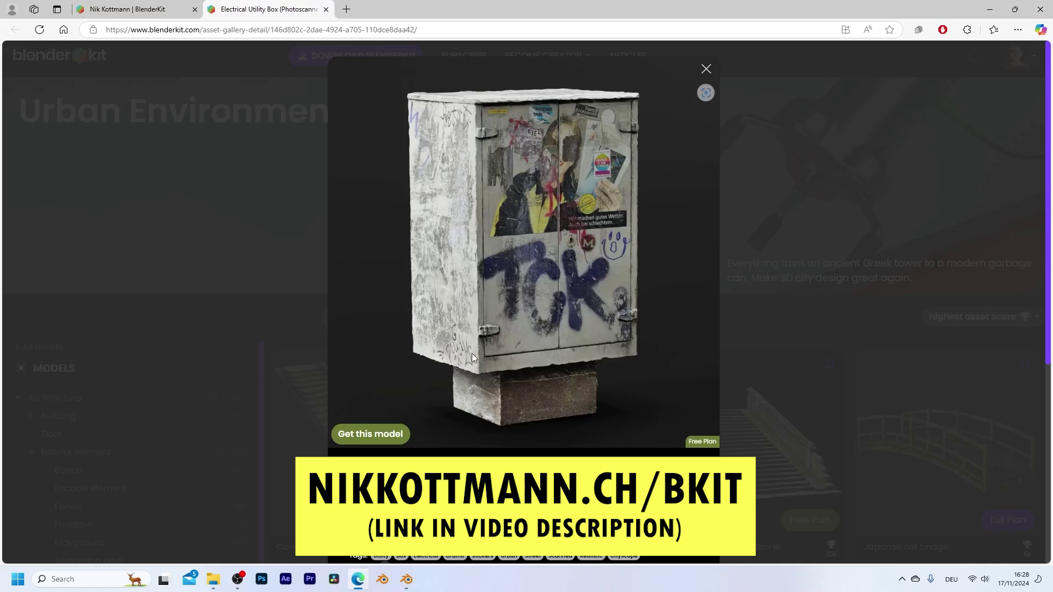
pyautogui.click(132, 9)
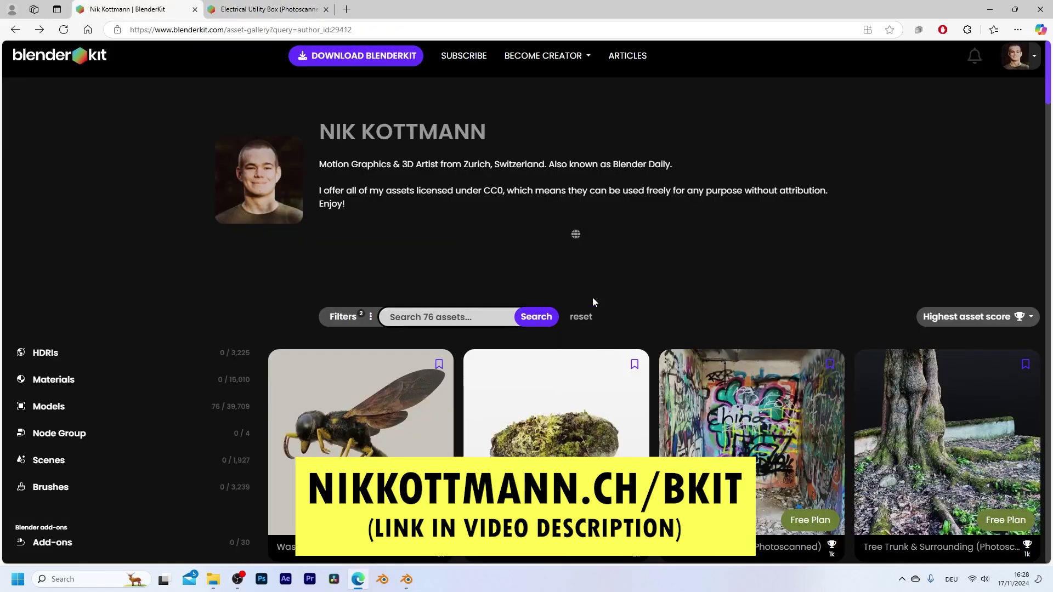
pyautogui.scroll(-10, 735, 222)
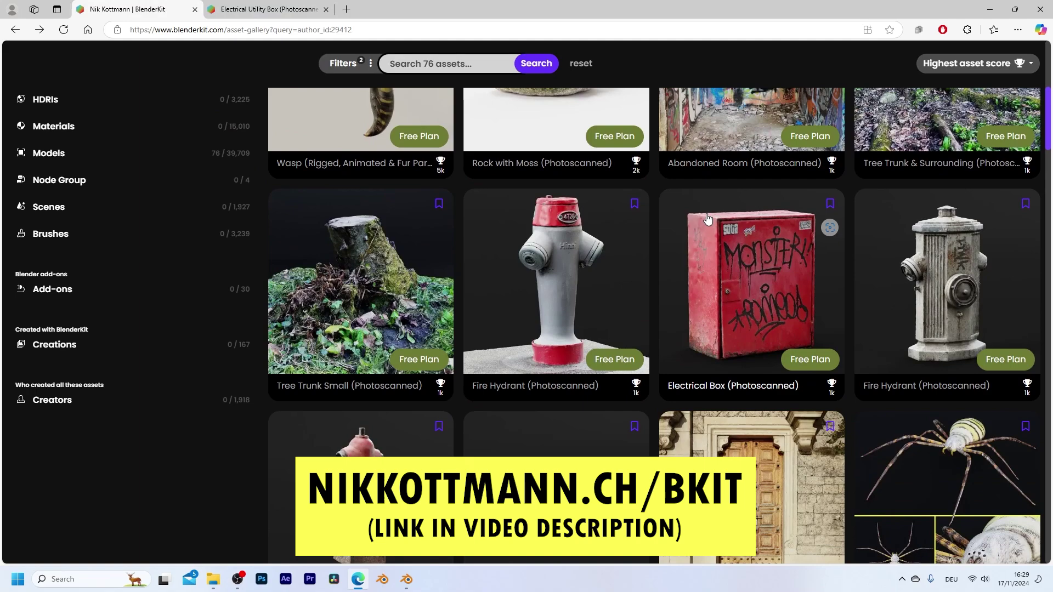
pyautogui.scroll(-9, 701, 223)
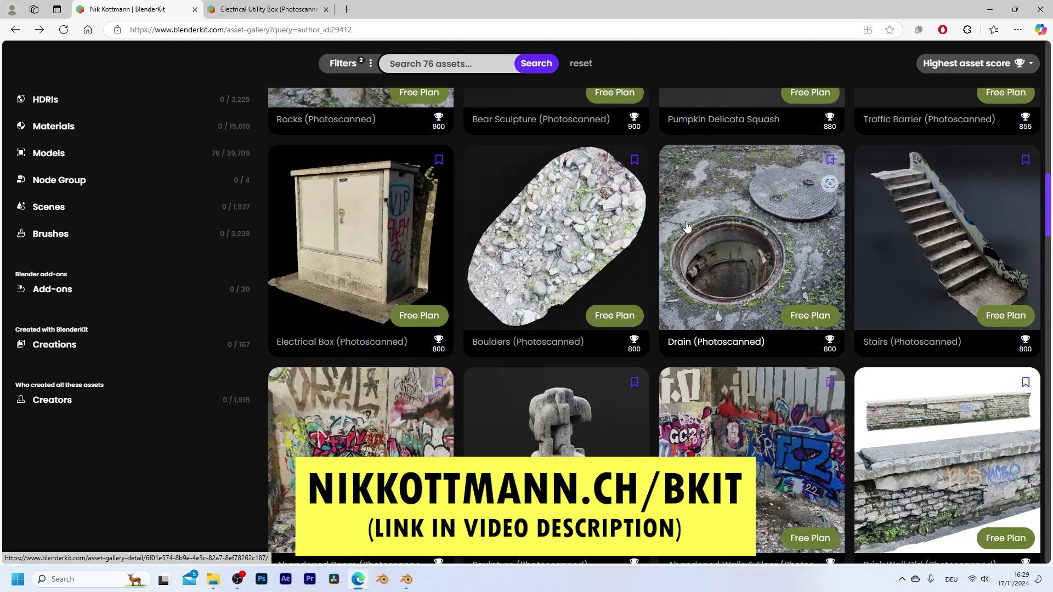
pyautogui.scroll(-15, 685, 227)
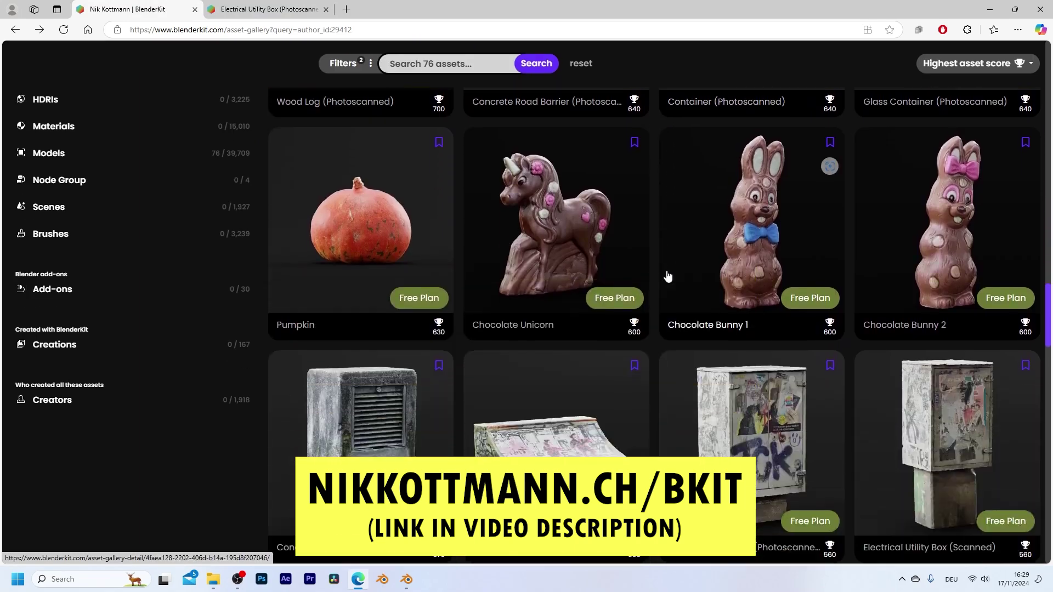
pyautogui.scroll(-5, 665, 278)
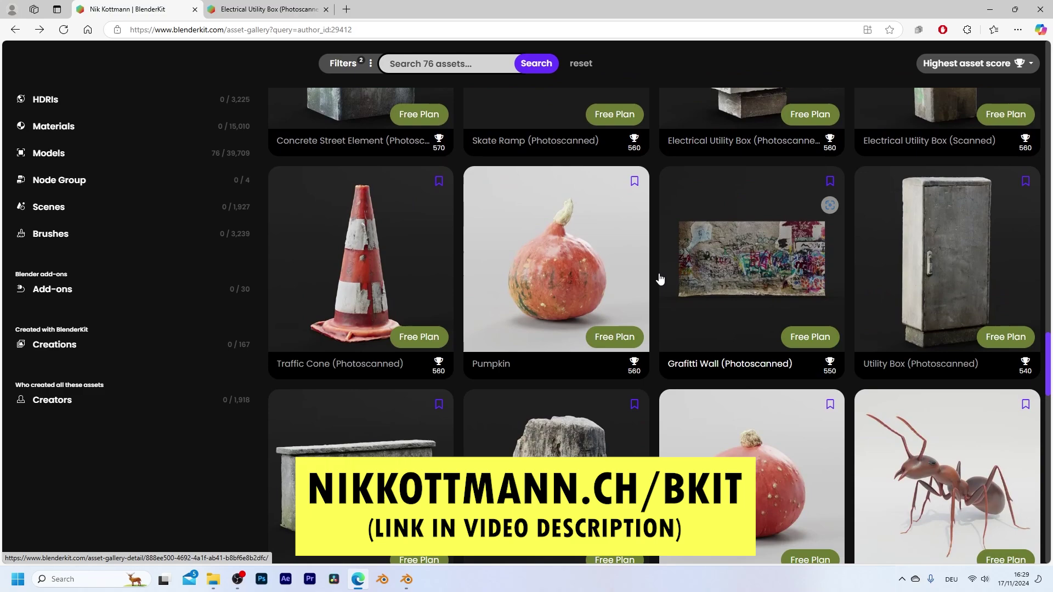
pyautogui.scroll(-5, 660, 279)
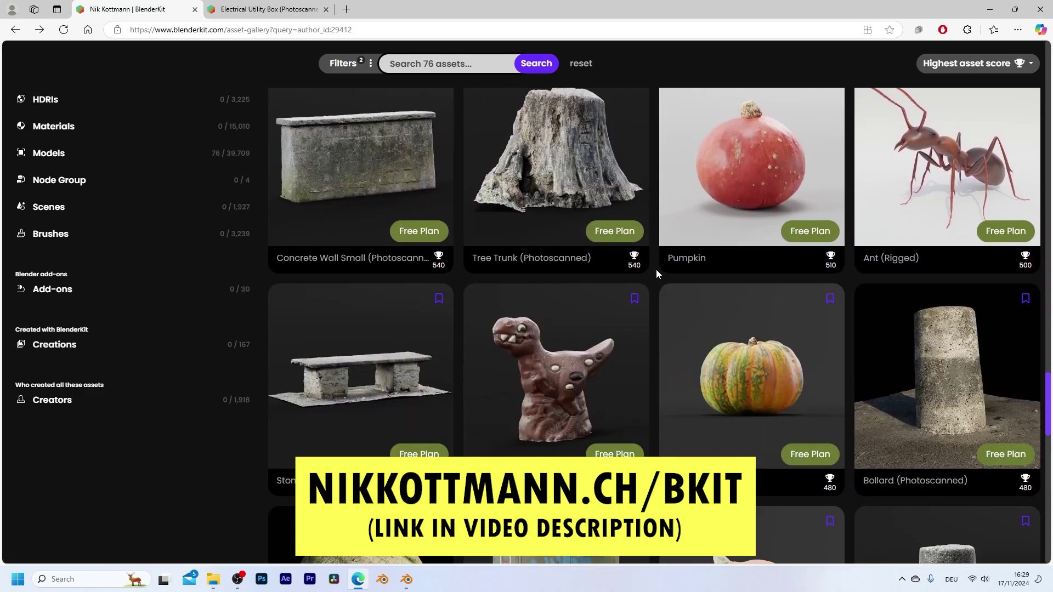
pyautogui.scroll(-3, 657, 272)
pyautogui.scroll(-10, 656, 269)
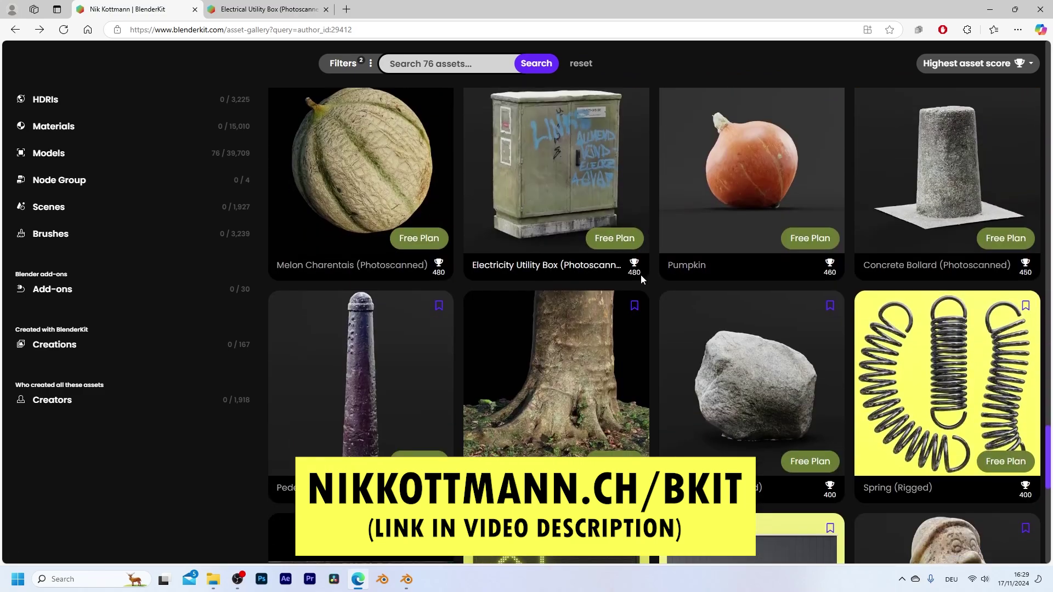
pyautogui.scroll(-4, 653, 272)
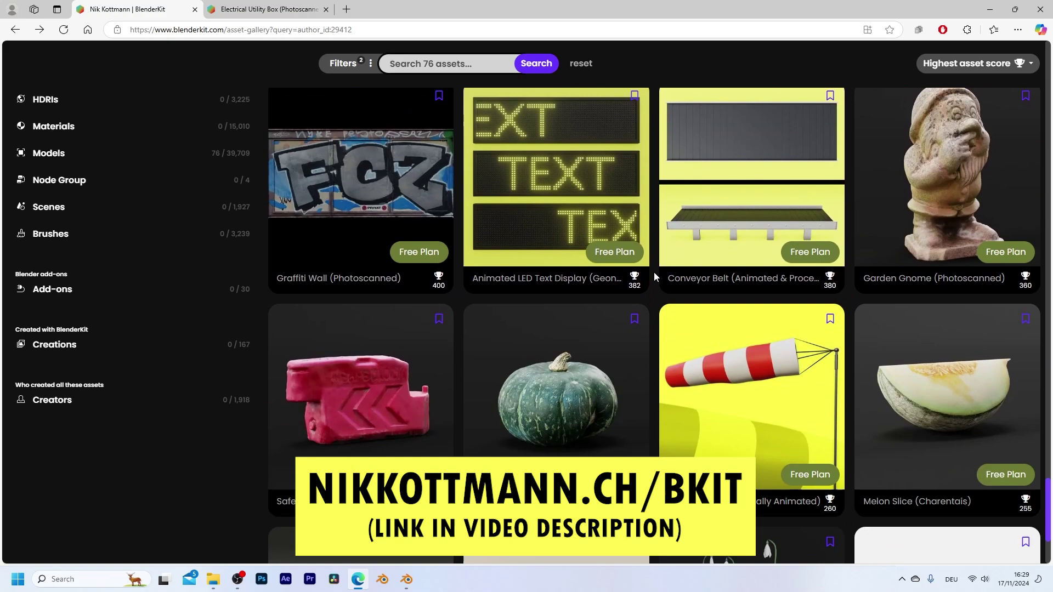
pyautogui.scroll(20, 653, 272)
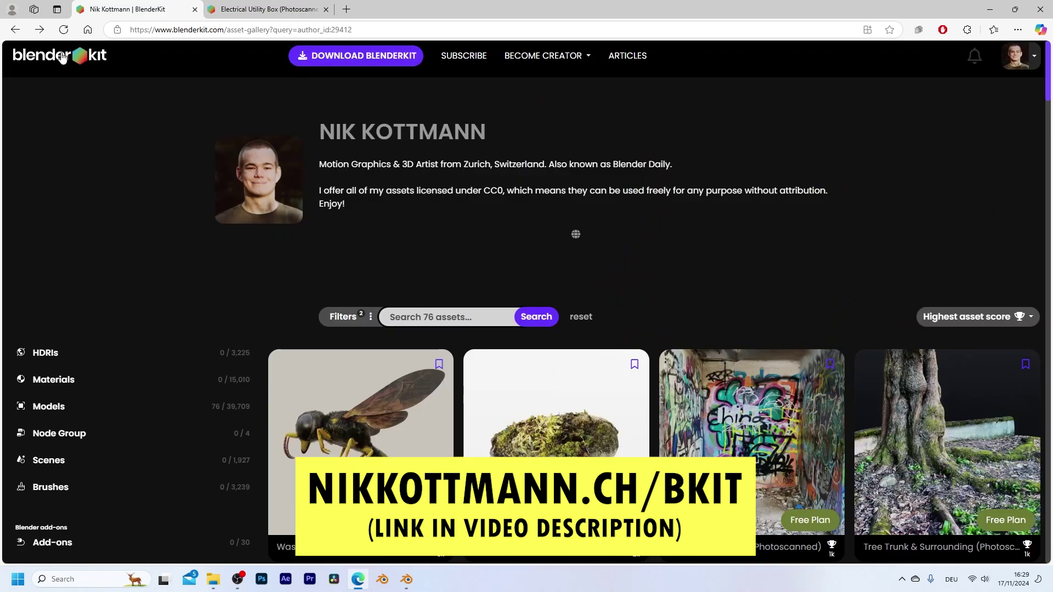
# Go to the BlenderKit home page and browse the full 3D models library
pyautogui.click(62, 57)
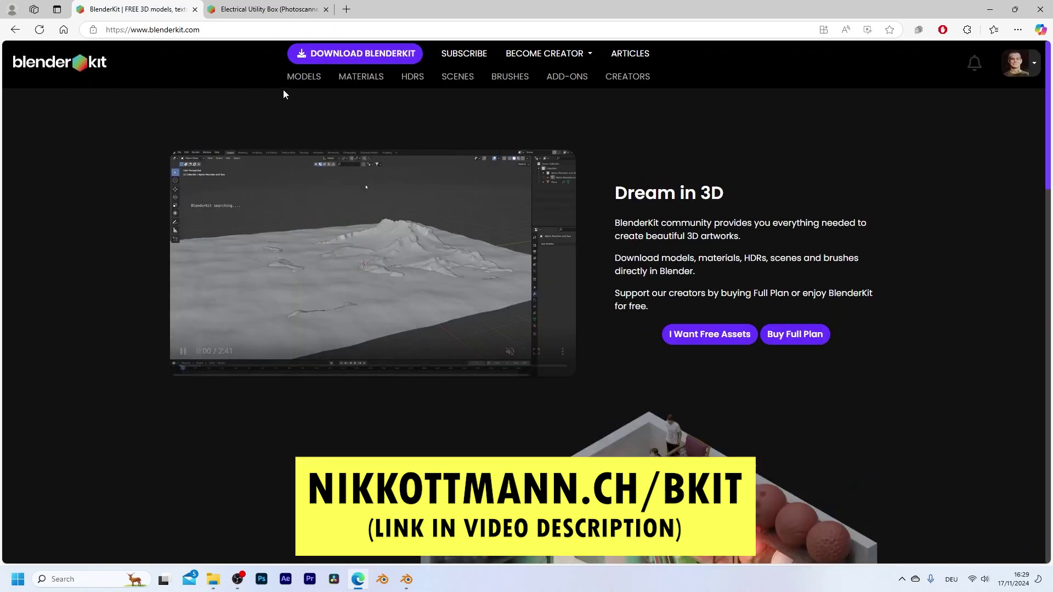
pyautogui.click(304, 77)
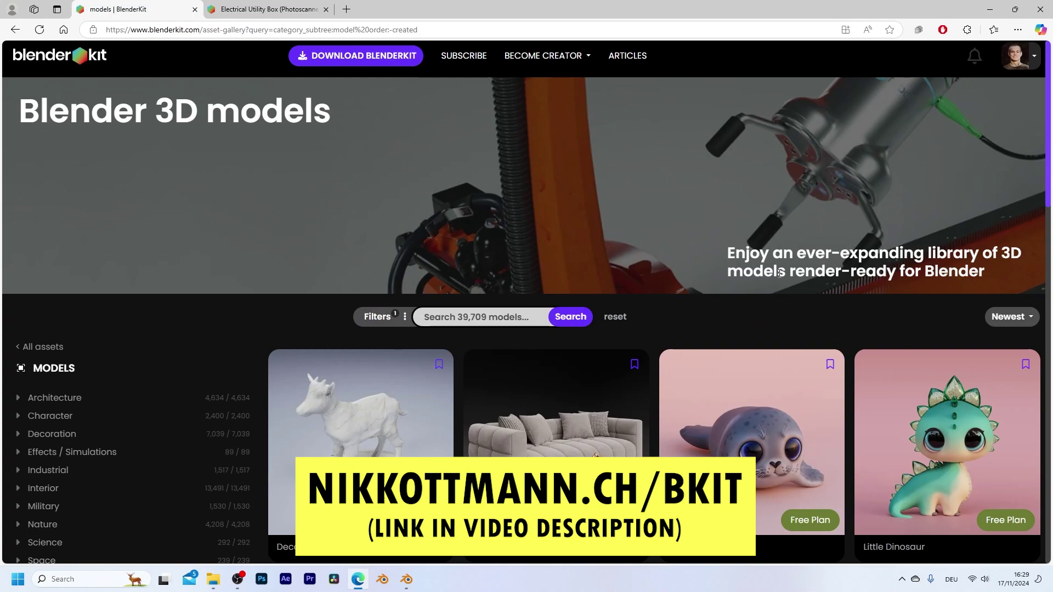
pyautogui.scroll(-6, 658, 303)
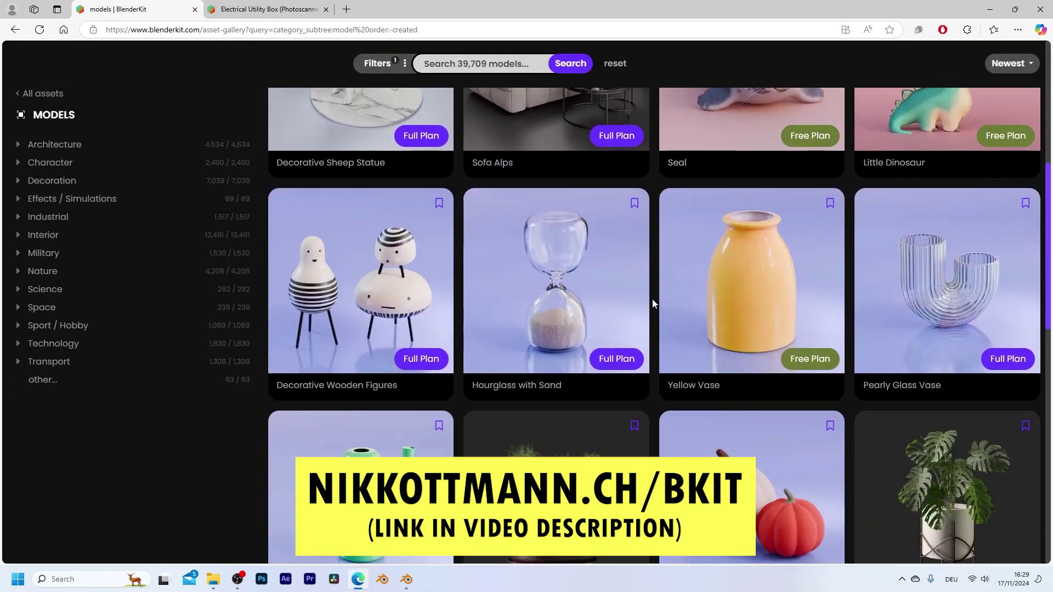
pyautogui.scroll(-5, 653, 300)
pyautogui.scroll(-5, 648, 307)
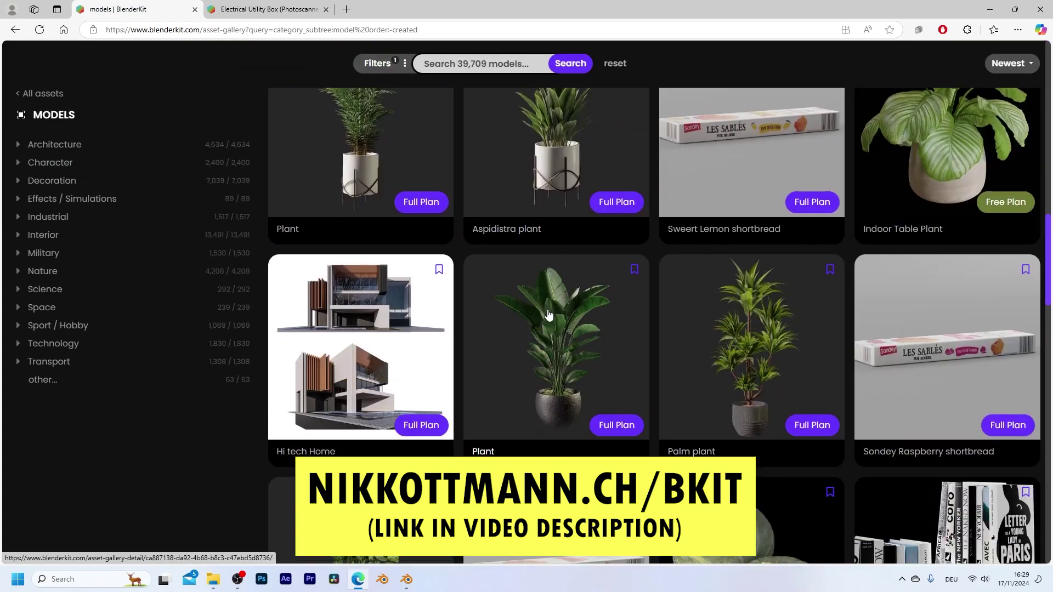
pyautogui.scroll(-2, 582, 321)
pyautogui.scroll(-6, 615, 332)
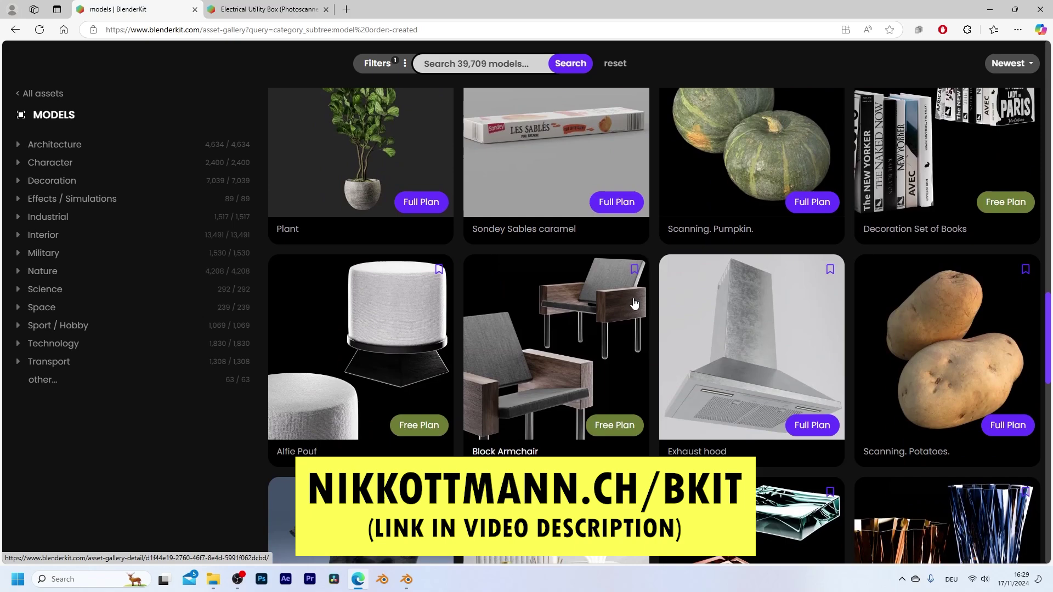
pyautogui.scroll(-4, 636, 303)
pyautogui.scroll(-5, 636, 303)
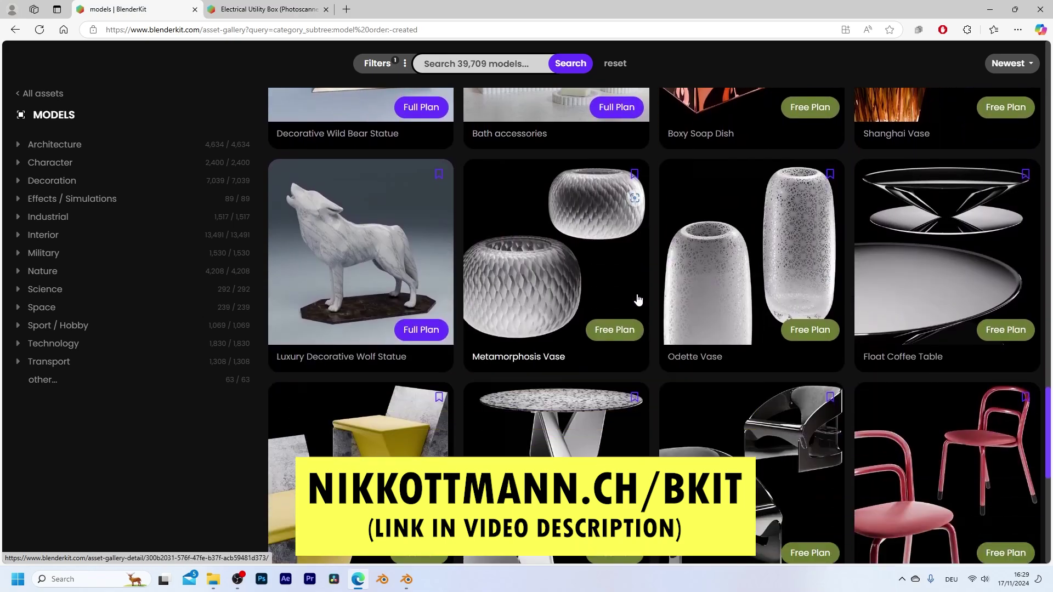
pyautogui.scroll(-1, 638, 299)
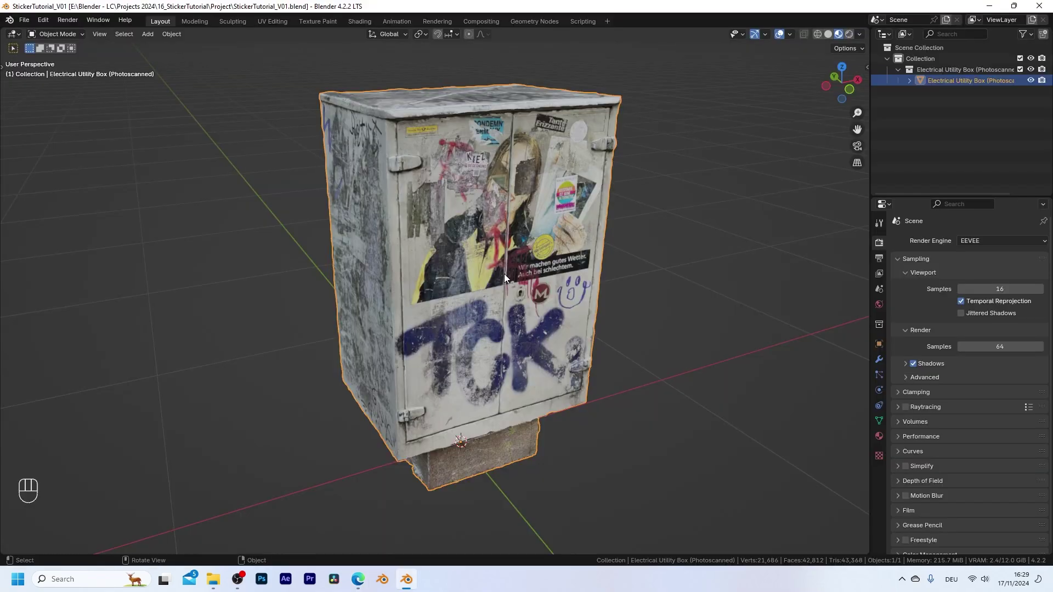
pyautogui.moveTo(504, 274); pyautogui.dragTo(466, 289, button='middle')
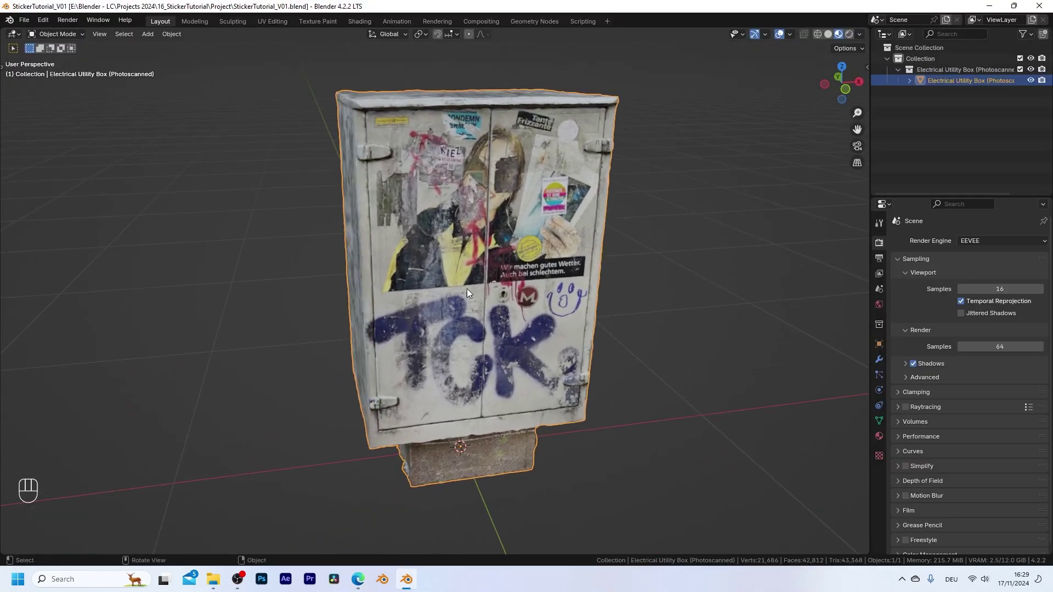
# Preview the Blender logo image logo.png from the Material folder, then close the preview
pyautogui.click(229, 581)
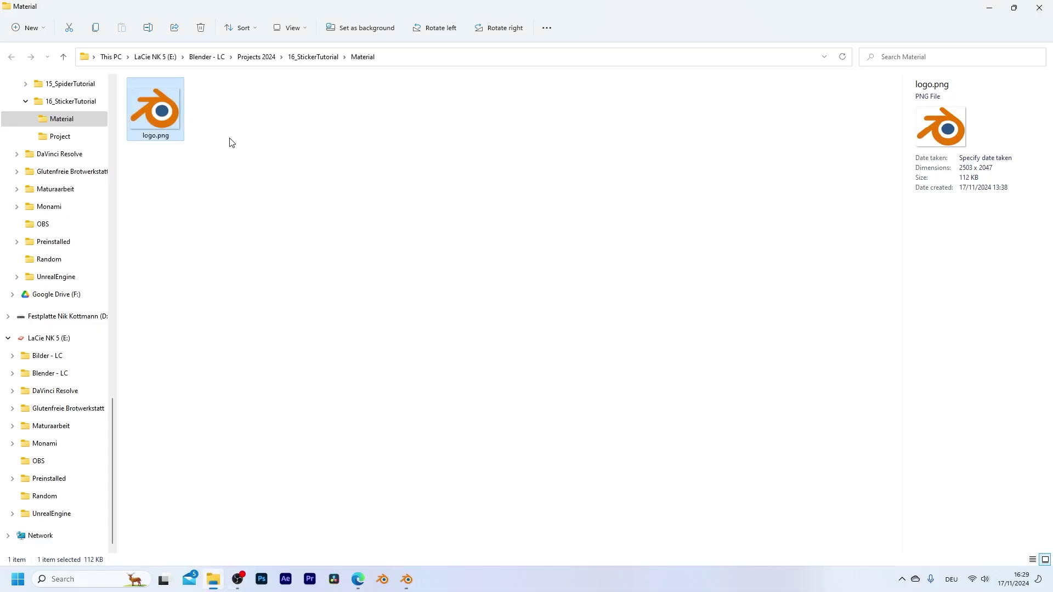
pyautogui.press('space')
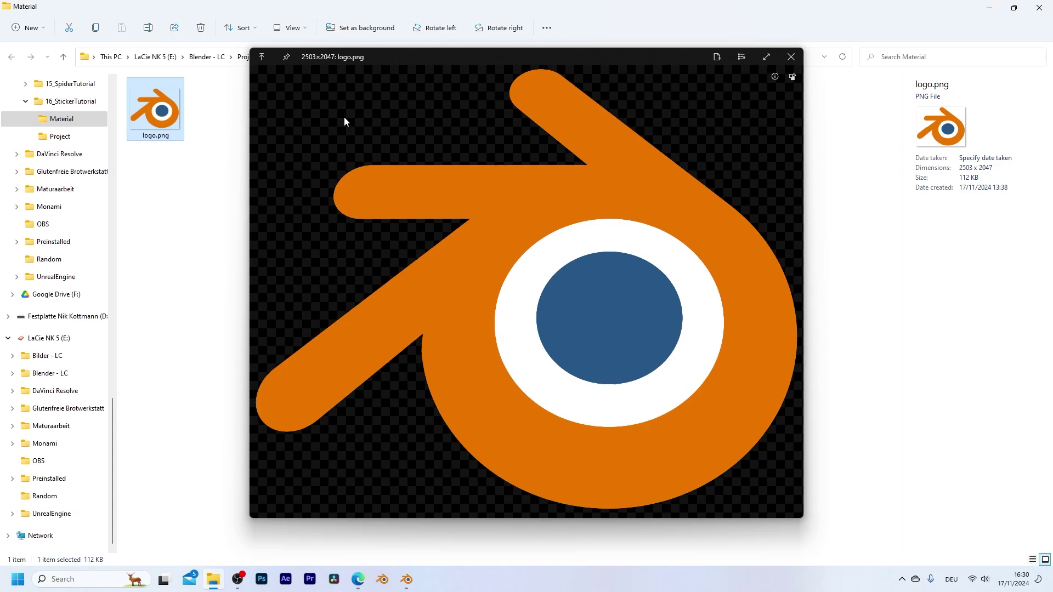
pyautogui.press('space')
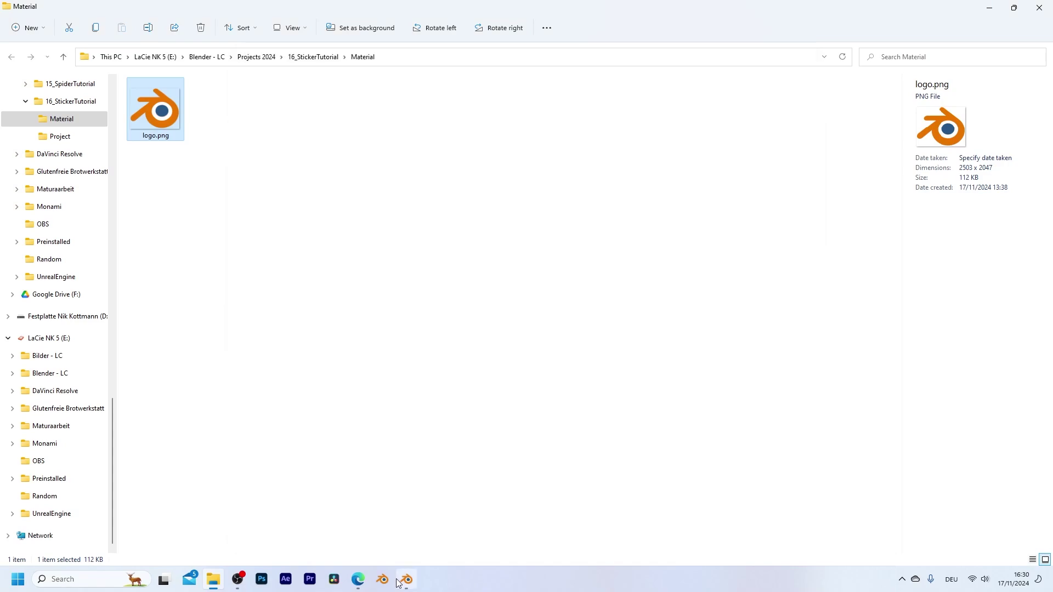
# Return to Blender fullscreen and split the 3D viewport into two side-by-side views of the box
pyautogui.click(406, 581)
pyautogui.press('F11')
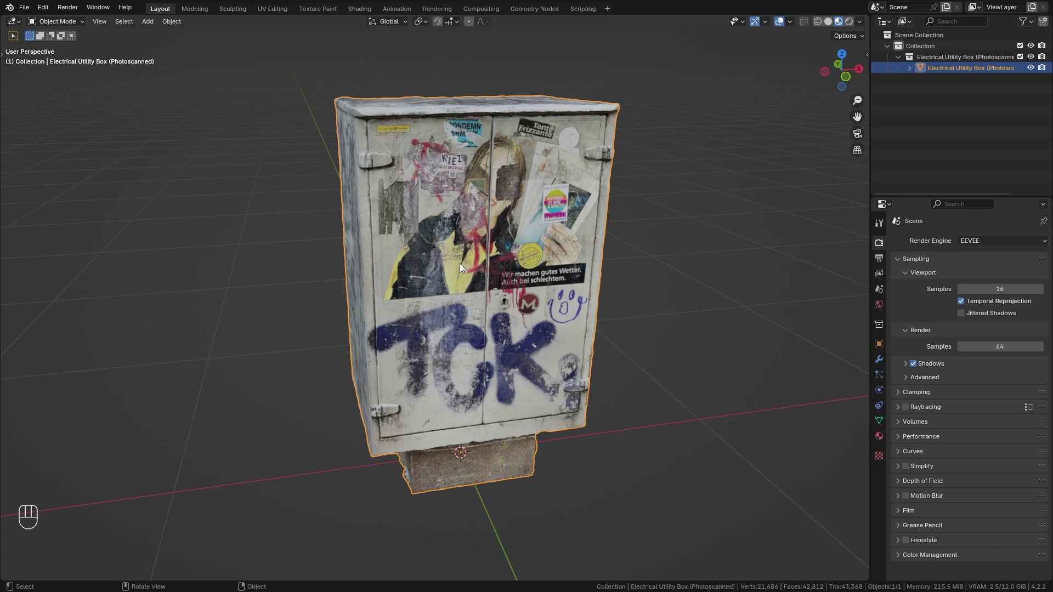
pyautogui.moveTo(460, 267); pyautogui.dragTo(583, 308, button='middle')
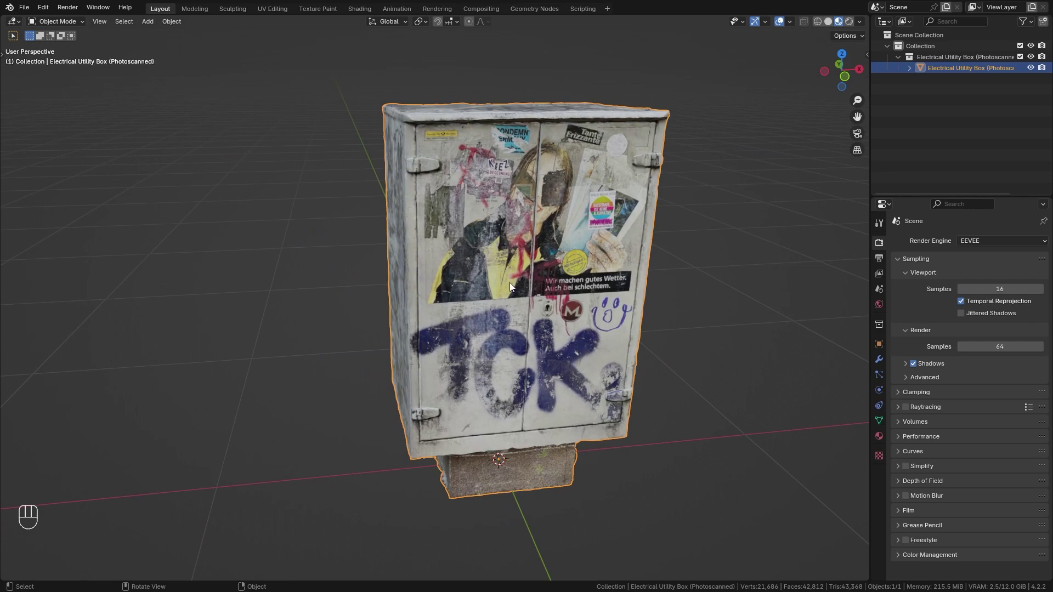
pyautogui.moveTo(4, 20); pyautogui.dragTo(434, 71)
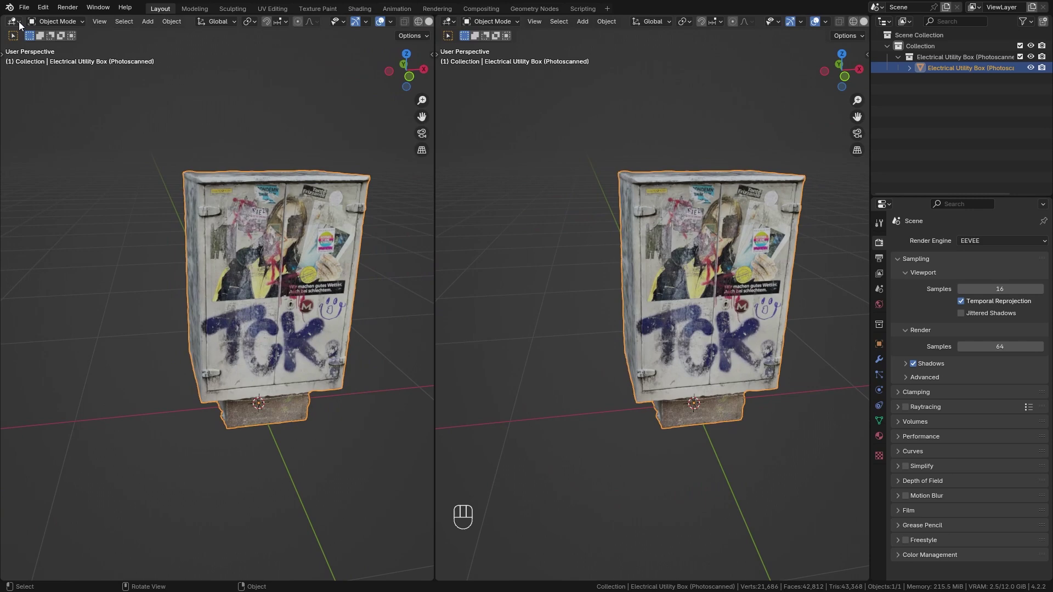
# Switch the left area to the Shader Editor, frame the material nodes and nudge the Normal Map node
pyautogui.click(18, 23)
pyautogui.click(45, 126)
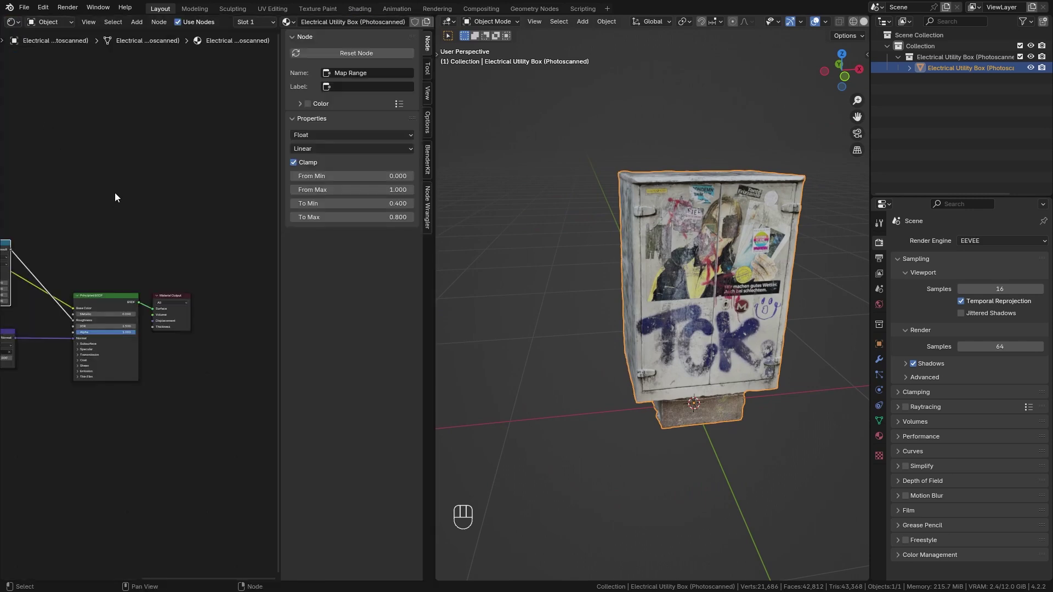
pyautogui.press('n')
pyautogui.press('Home')
pyautogui.scroll(3, 278, 251)
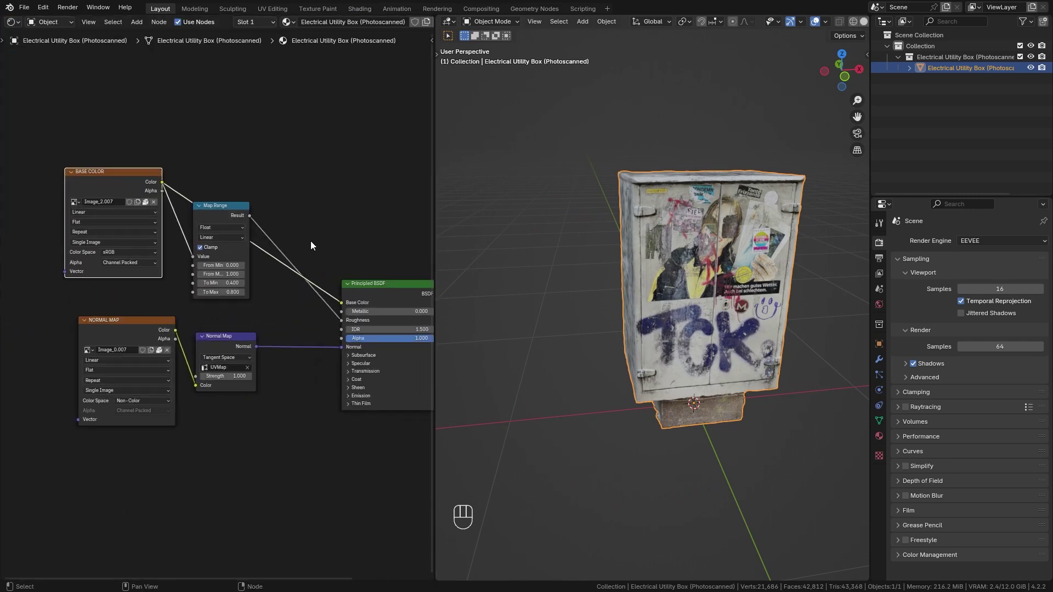
pyautogui.scroll(1, 310, 245)
pyautogui.moveTo(152, 176)
pyautogui.mouseDown()
pyautogui.moveTo(186, 176)
pyautogui.moveTo(152, 176)
pyautogui.mouseUp()
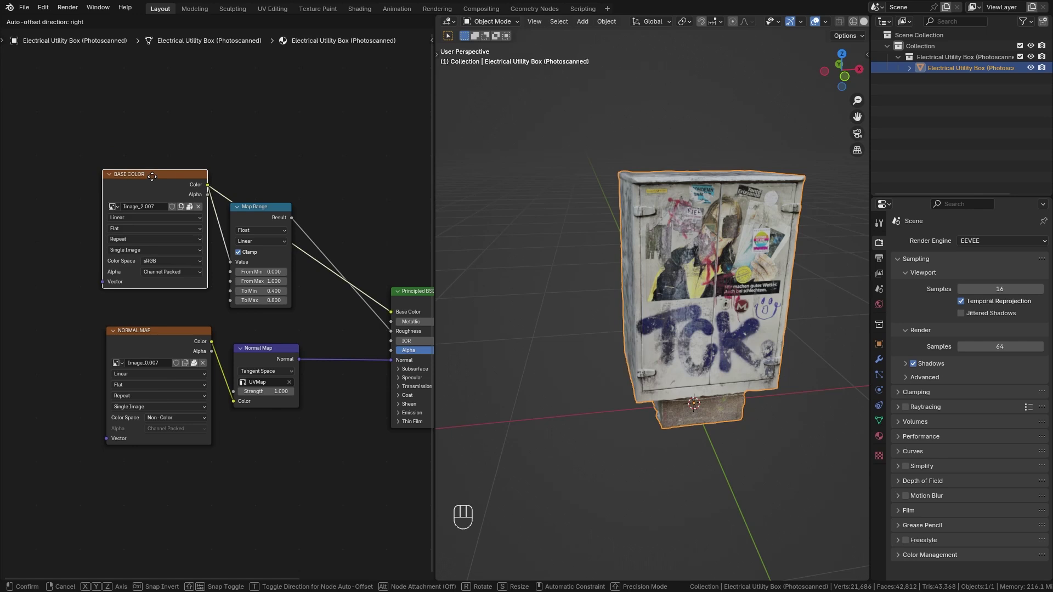
pyautogui.rightClick(152, 177)
pyautogui.moveTo(162, 337)
pyautogui.mouseDown()
pyautogui.moveTo(145, 311)
pyautogui.moveTo(160, 336)
pyautogui.mouseUp()
pyautogui.scroll(-2, 197, 299)
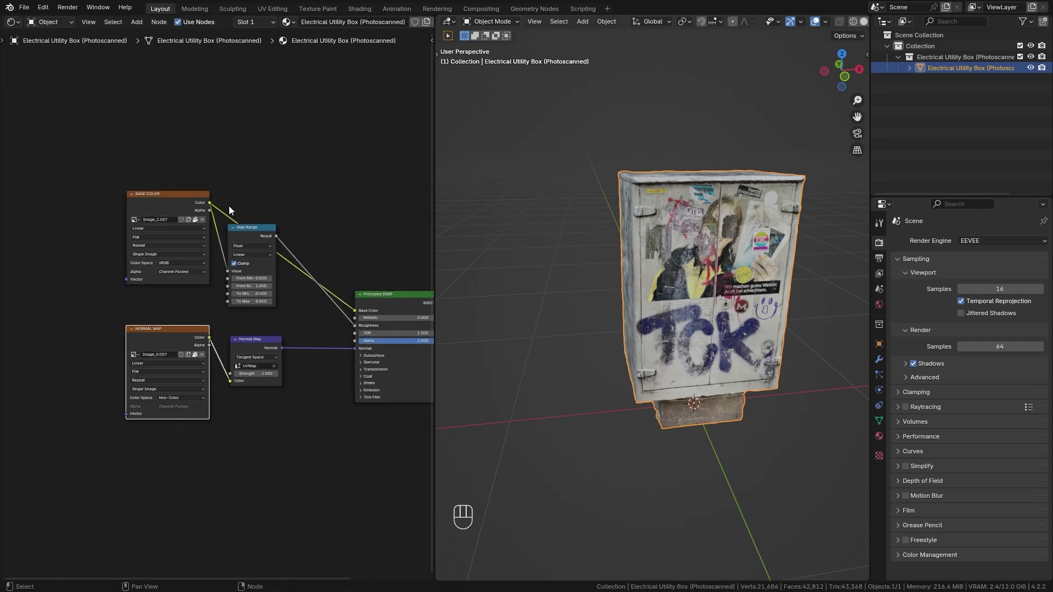
pyautogui.keyDown('shift'); pyautogui.scroll(5, 228, 206); pyautogui.keyUp('shift')
# Add an Image Texture node to the box's material using node search
pyautogui.hotkey('shift', 'a')
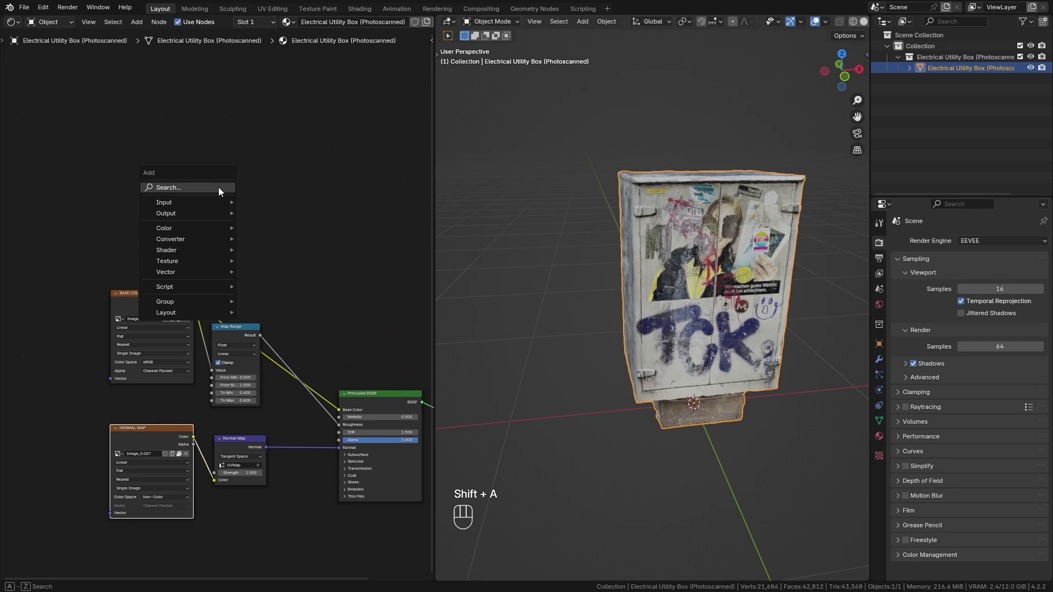
pyautogui.click(218, 189)
pyautogui.write('im')
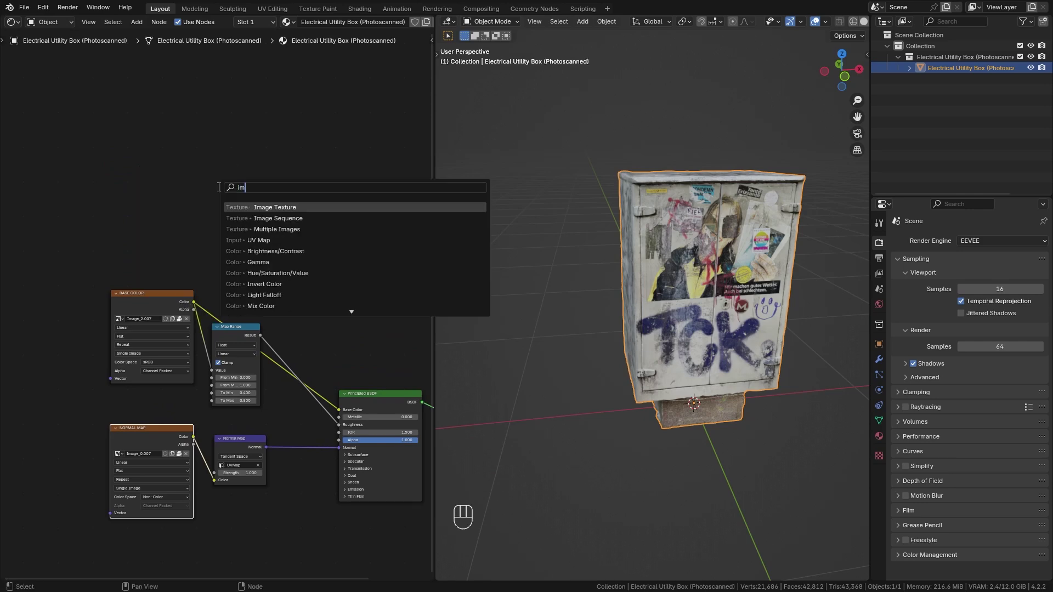
pyautogui.press('Return')
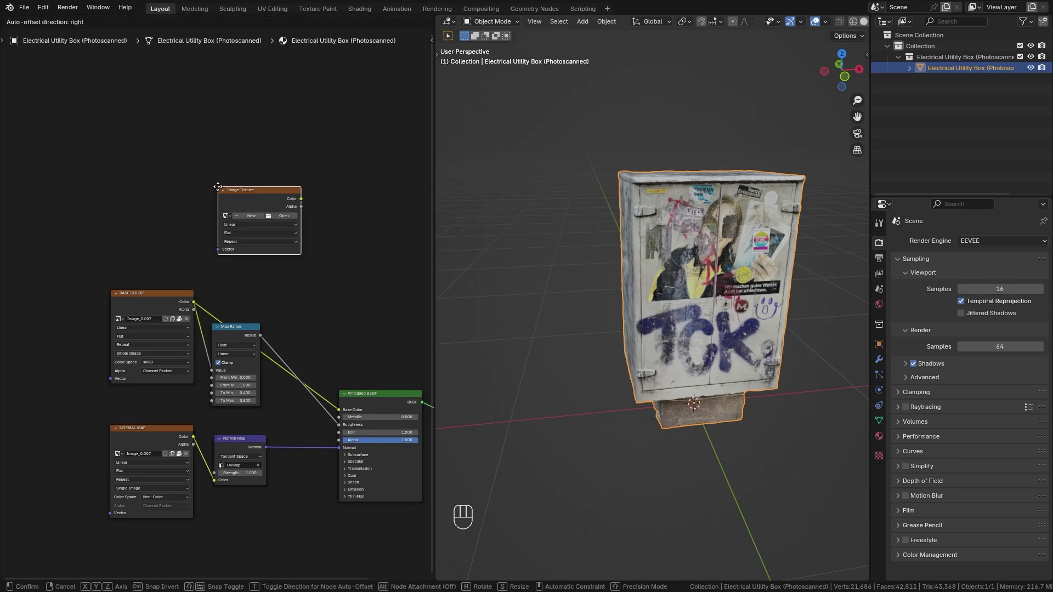
pyautogui.click(130, 171)
pyautogui.scroll(3, 182, 197)
# Load logo.png from the Material folder into the new image texture node
pyautogui.click(201, 229)
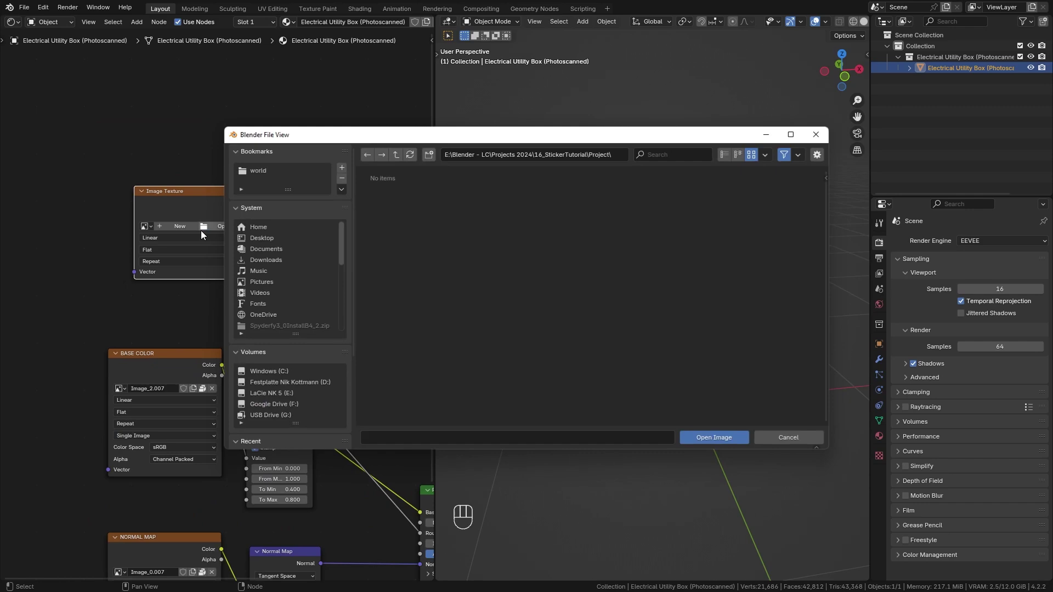
pyautogui.scroll(-4, 304, 385)
pyautogui.click(269, 373)
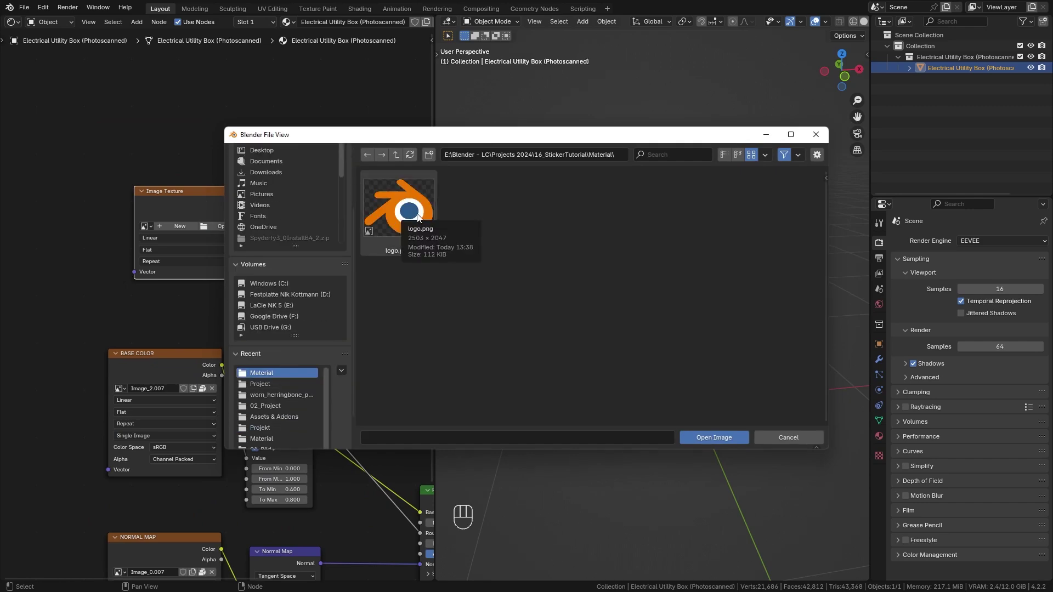
pyautogui.click(417, 217)
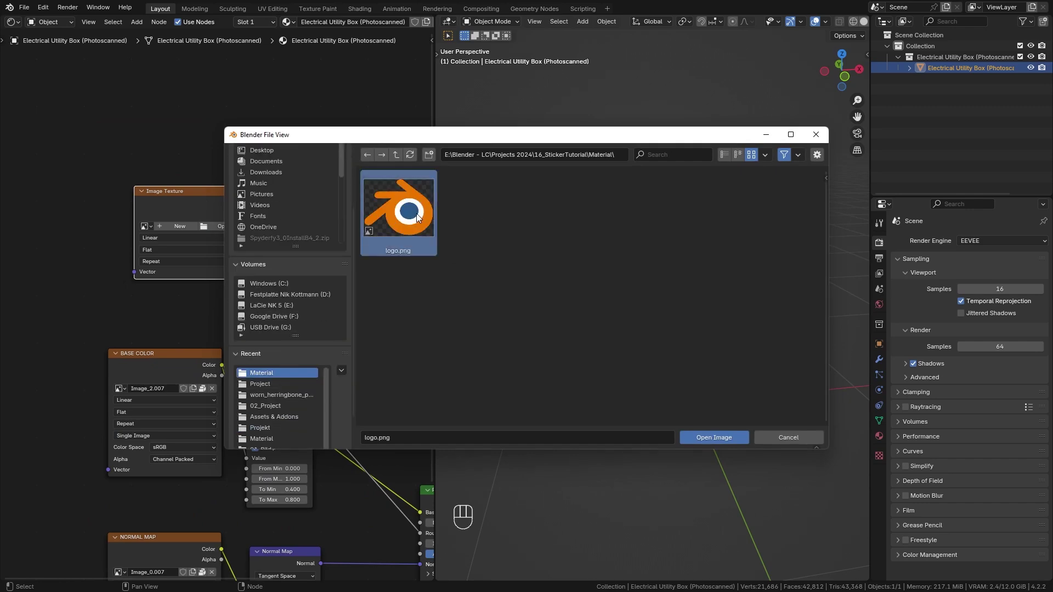
pyautogui.click(717, 434)
pyautogui.press('Home')
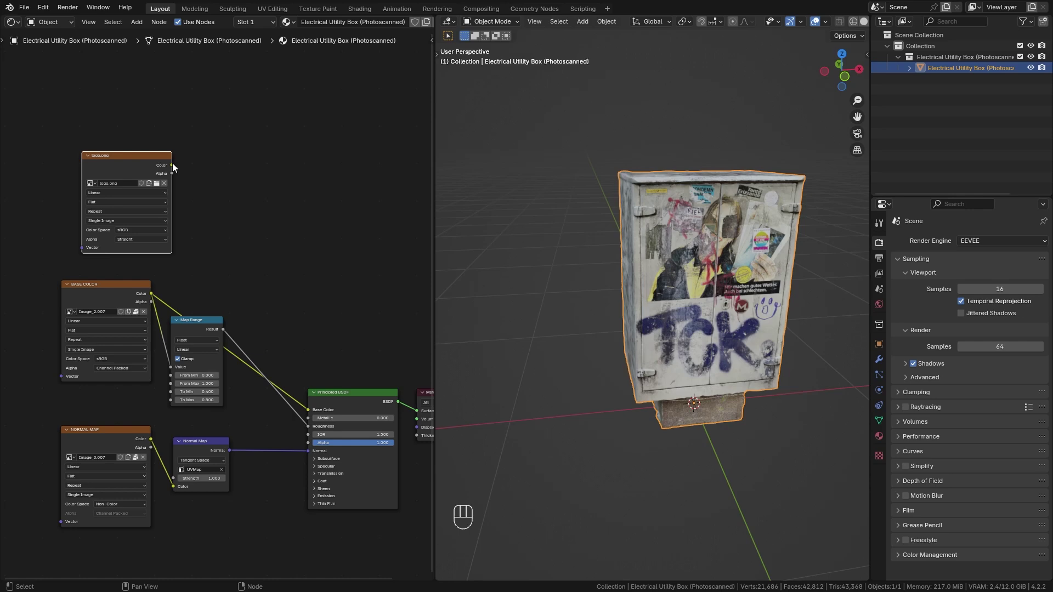
# Connect logo.png's Color to Principled BSDF Base Color, then split the node area into two editors
pyautogui.moveTo(171, 165); pyautogui.dragTo(311, 409)
pyautogui.moveTo(732, 298)
pyautogui.mouseDown(button='middle')
pyautogui.moveTo(778, 316)
pyautogui.moveTo(636, 265)
pyautogui.moveTo(469, 268)
pyautogui.moveTo(740, 285)
pyautogui.mouseUp(button='middle')
pyautogui.keyDown('shift'); pyautogui.moveTo(764, 241); pyautogui.dragTo(751, 262, button='middle'); pyautogui.keyUp('shift')
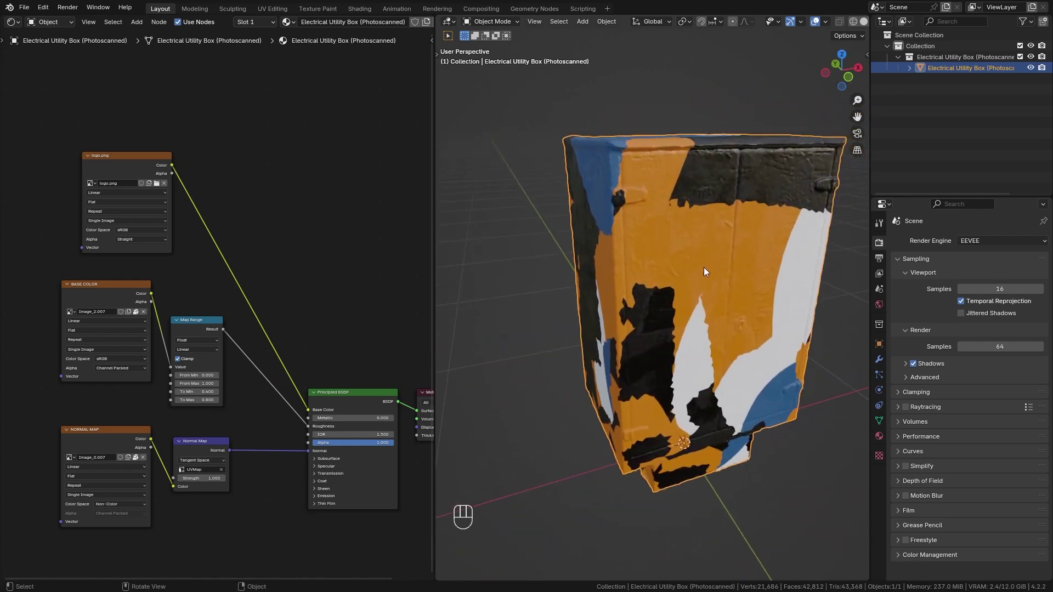
pyautogui.moveTo(431, 20); pyautogui.dragTo(379, 334)
# Turn the upper node area into an Image Editor and select the whole box mesh in Edit Mode
pyautogui.click(16, 25)
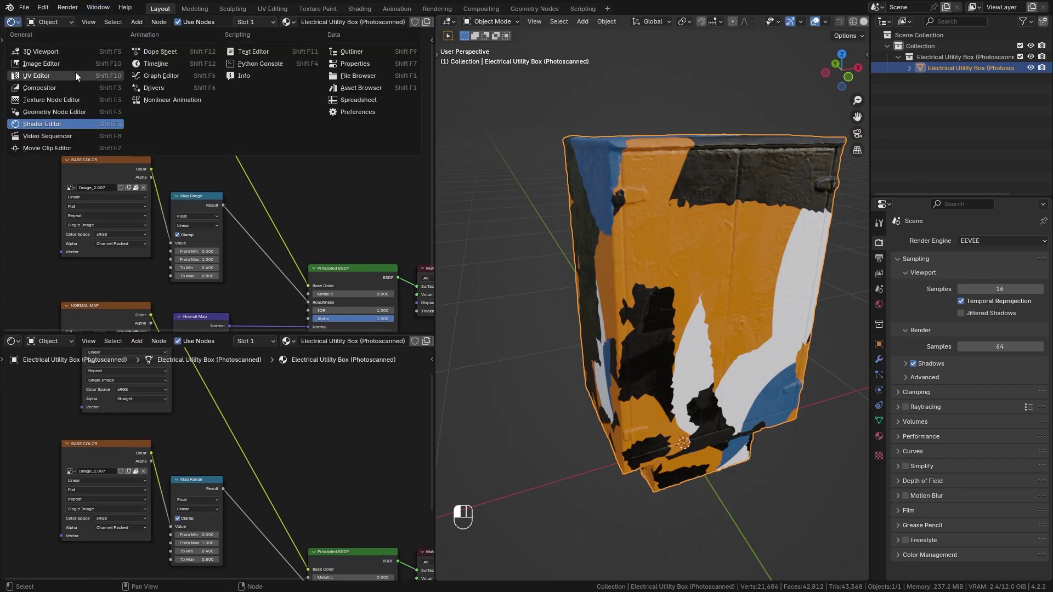
pyautogui.click(75, 71)
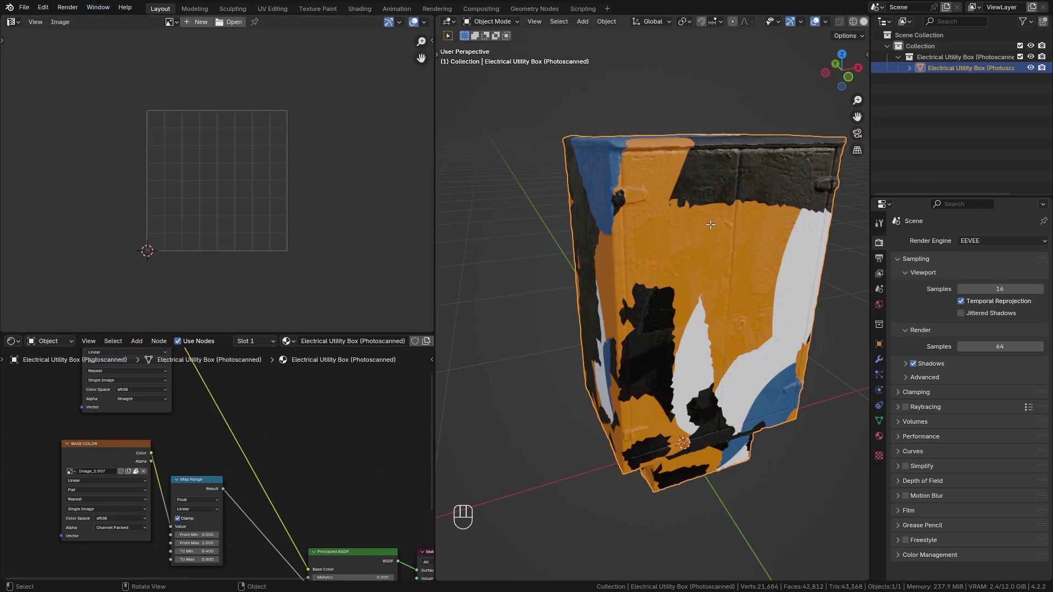
pyautogui.press('Tab')
pyautogui.scroll(-6, 276, 217)
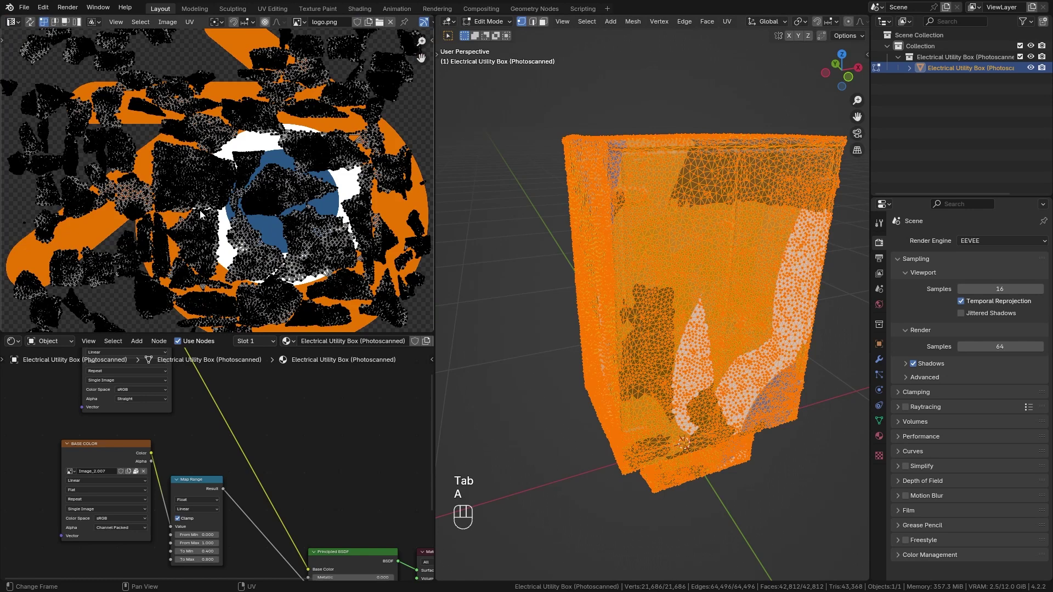
pyautogui.press('a')
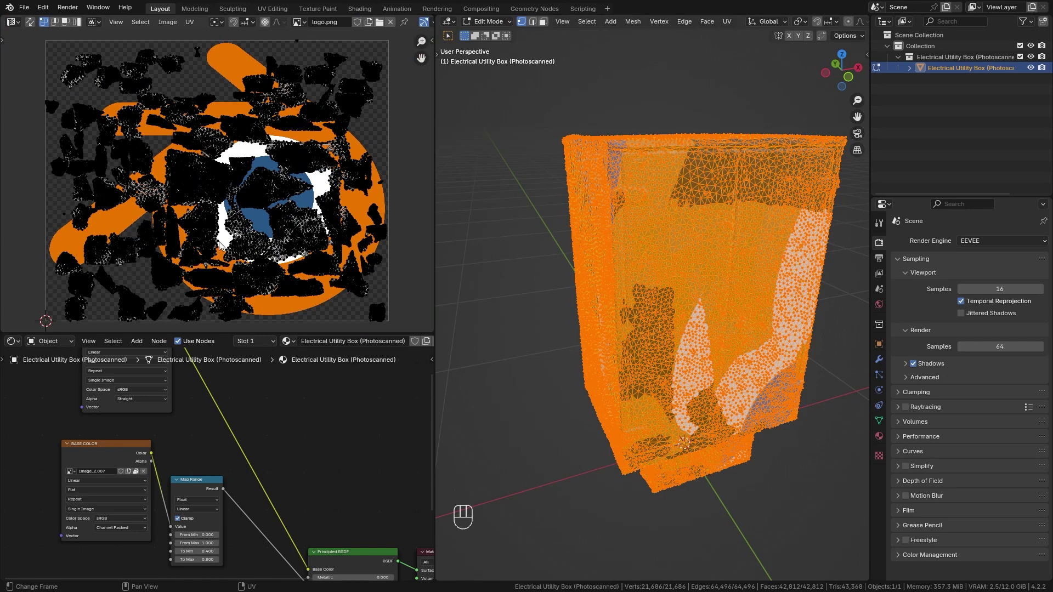
pyautogui.moveTo(647, 307); pyautogui.dragTo(666, 311, button='middle')
pyautogui.keyDown('shift'); pyautogui.moveTo(726, 281); pyautogui.dragTo(701, 266, button='middle'); pyautogui.keyUp('shift')
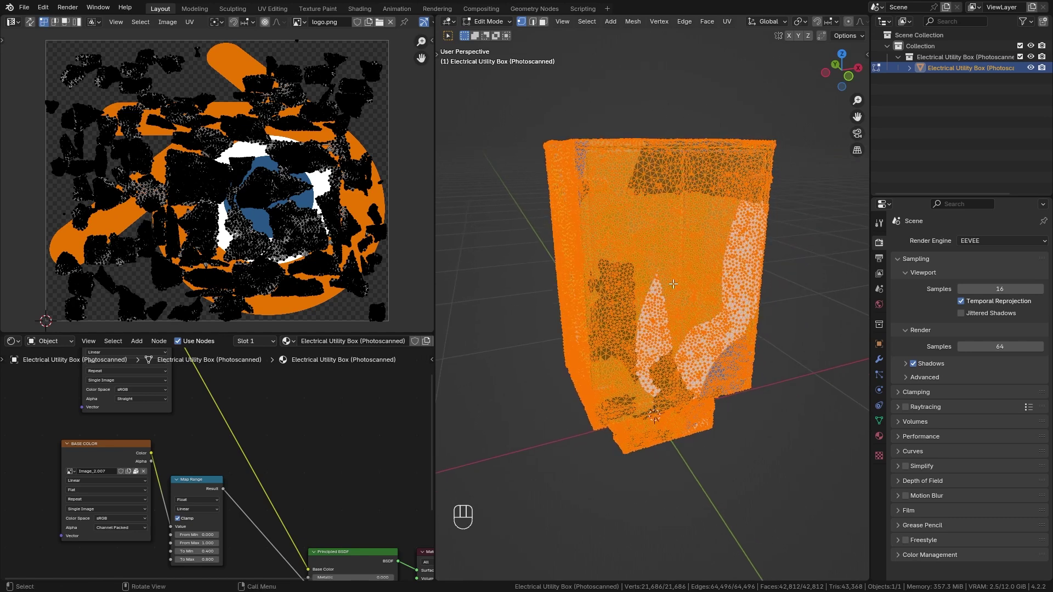
# Unwrap the box's UVs with Smart UV Project using the default settings
pyautogui.press('u')
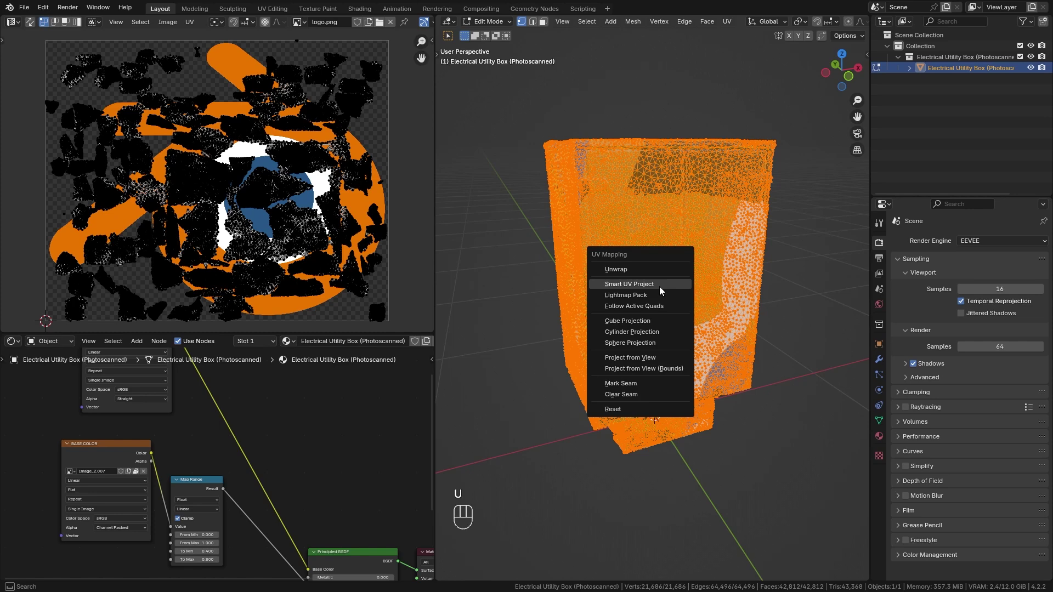
pyautogui.click(659, 285)
pyautogui.click(635, 393)
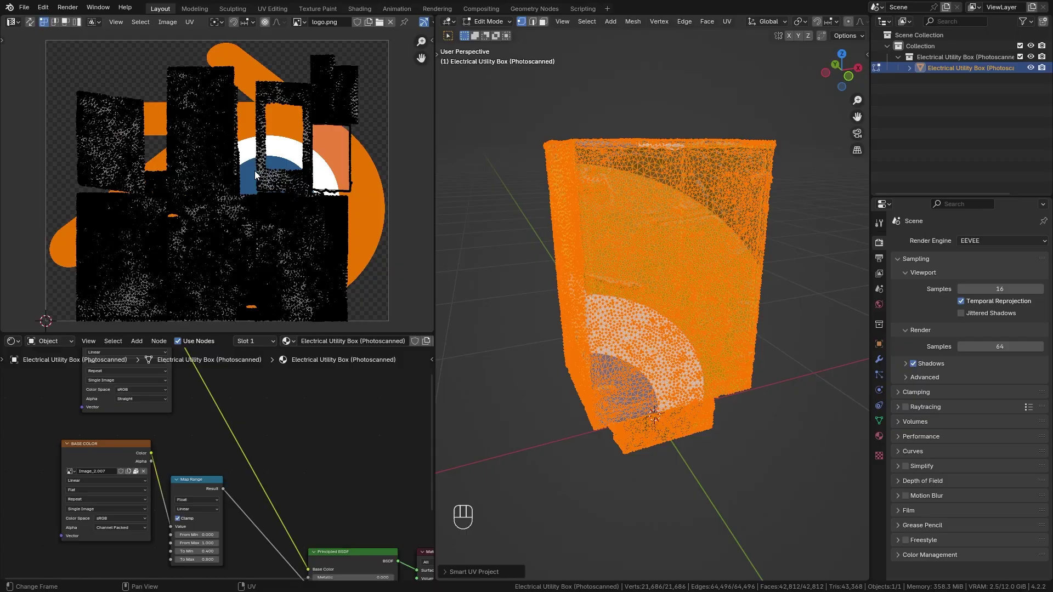
# Select all UV islands, scale them up and move them
pyautogui.press('a')
pyautogui.press('s')
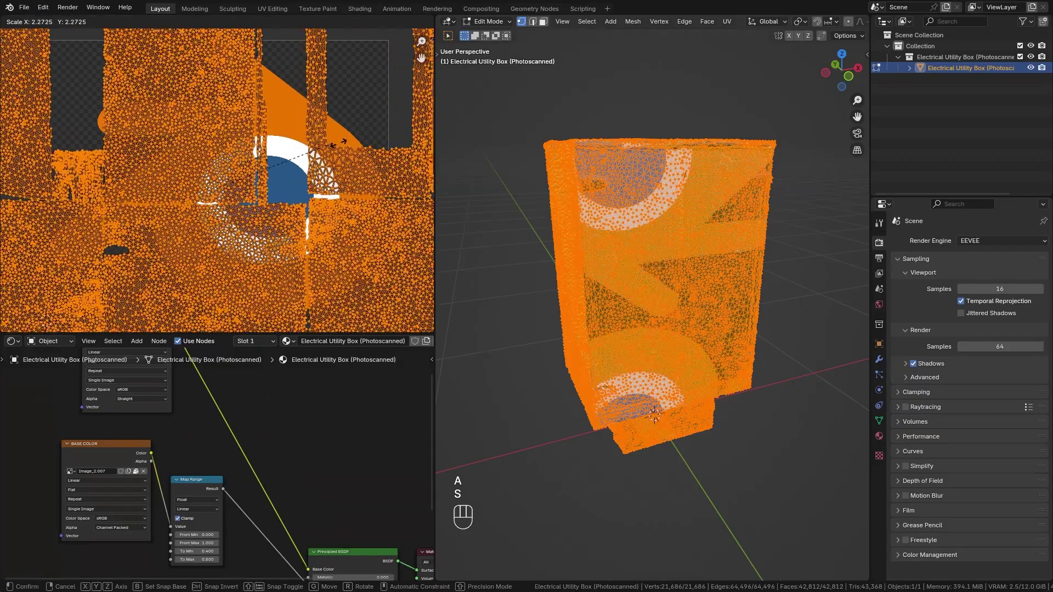
pyautogui.click(190, 238)
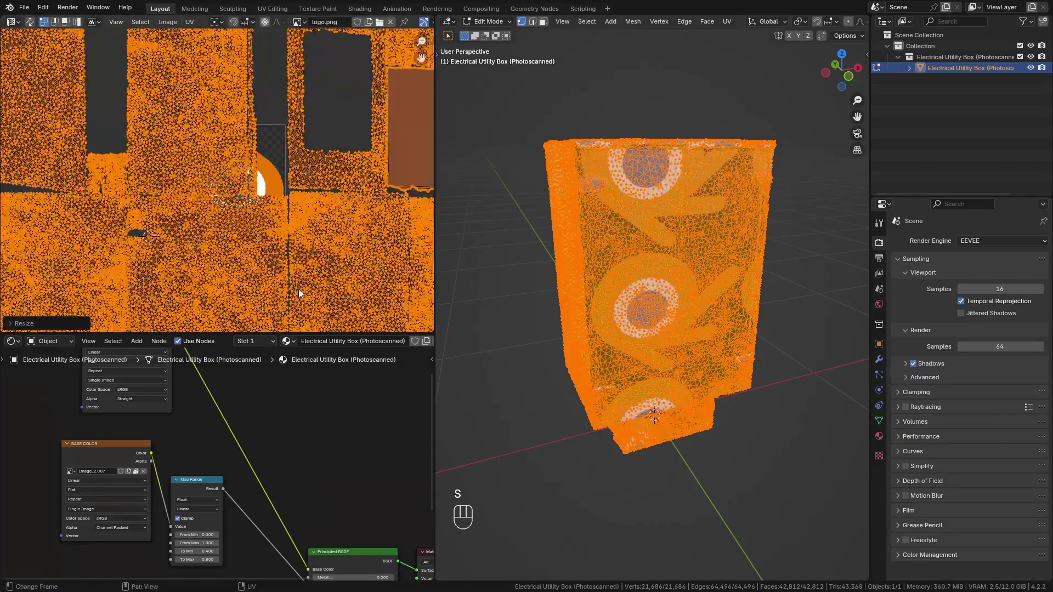
pyautogui.press('g')
pyautogui.click(357, 159)
# Rotate the UV islands 180° and shift them so the logo sits upright on the front
pyautogui.press('r')
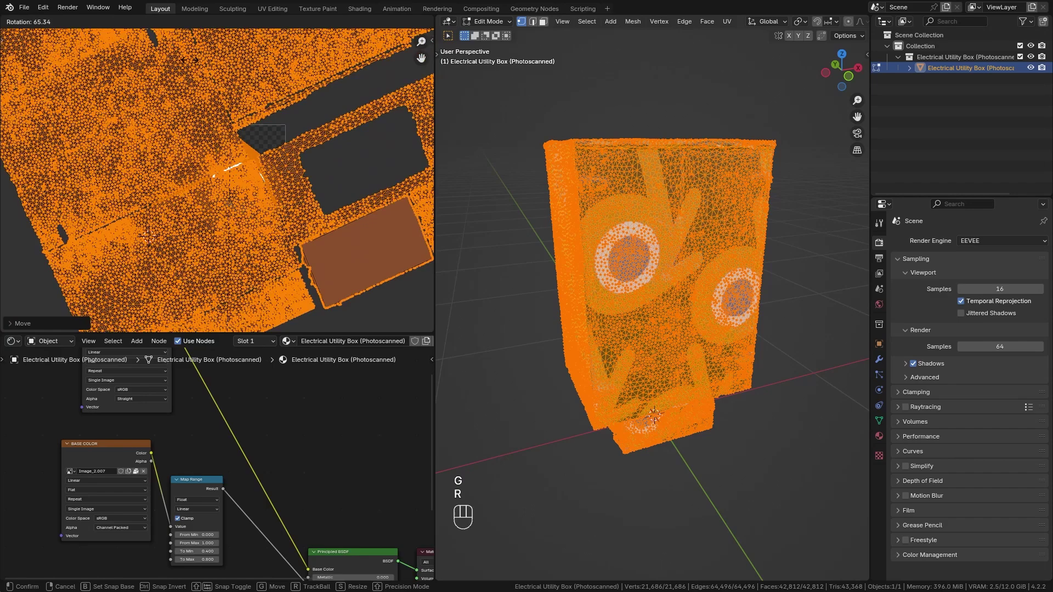
pyautogui.press('KP_1')
pyautogui.press('KP_8')
pyautogui.press('KP_0')
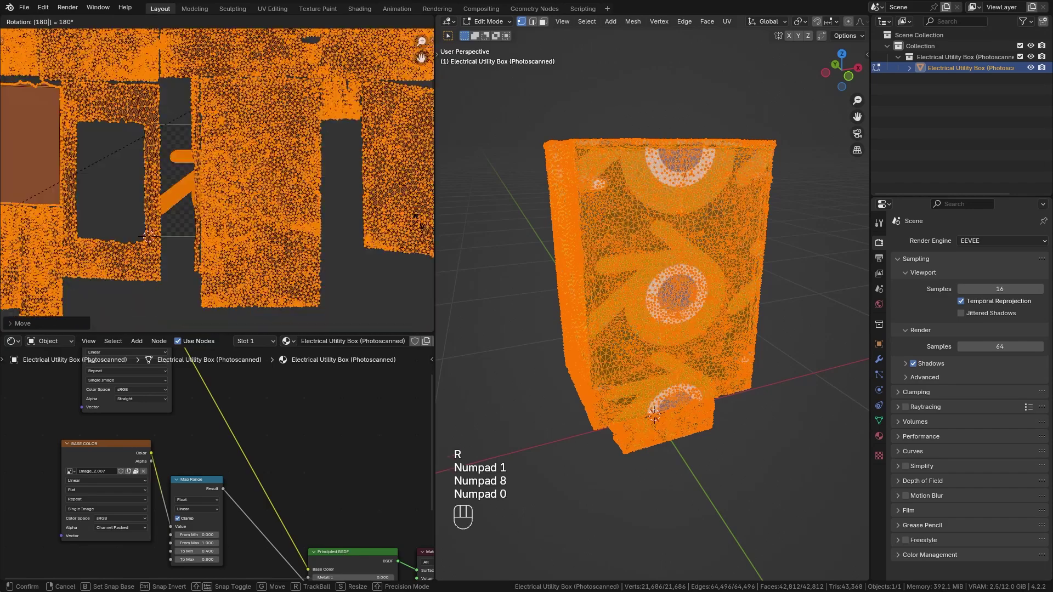
pyautogui.press('Return')
pyautogui.press('g')
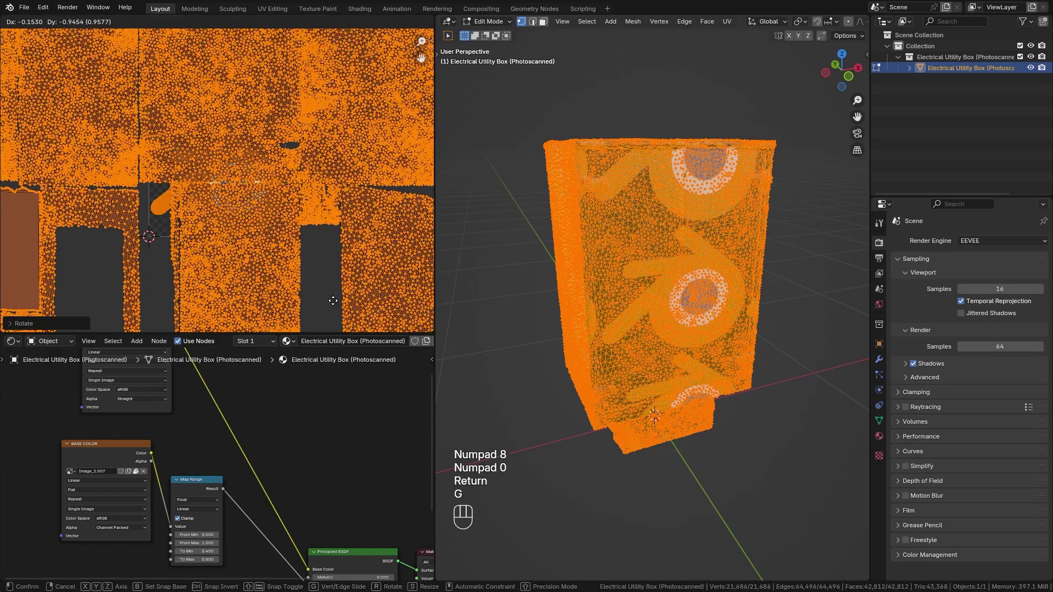
pyautogui.click(333, 303)
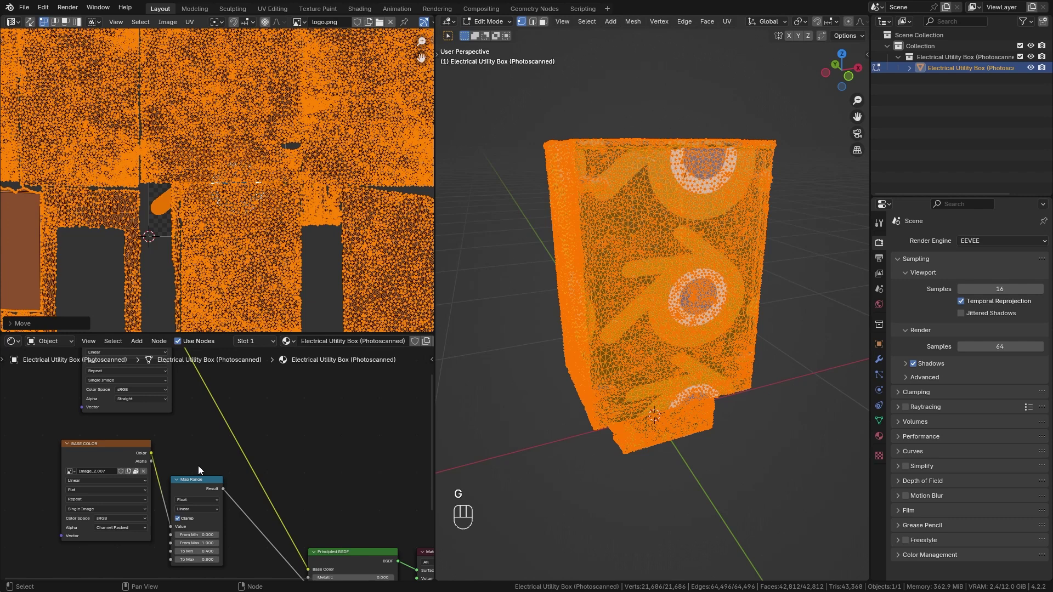
# Set the logo image texture's Extension from Repeat to Clip
pyautogui.moveTo(199, 466); pyautogui.dragTo(258, 540, button='middle')
pyautogui.scroll(3, 259, 540)
pyautogui.click(117, 471)
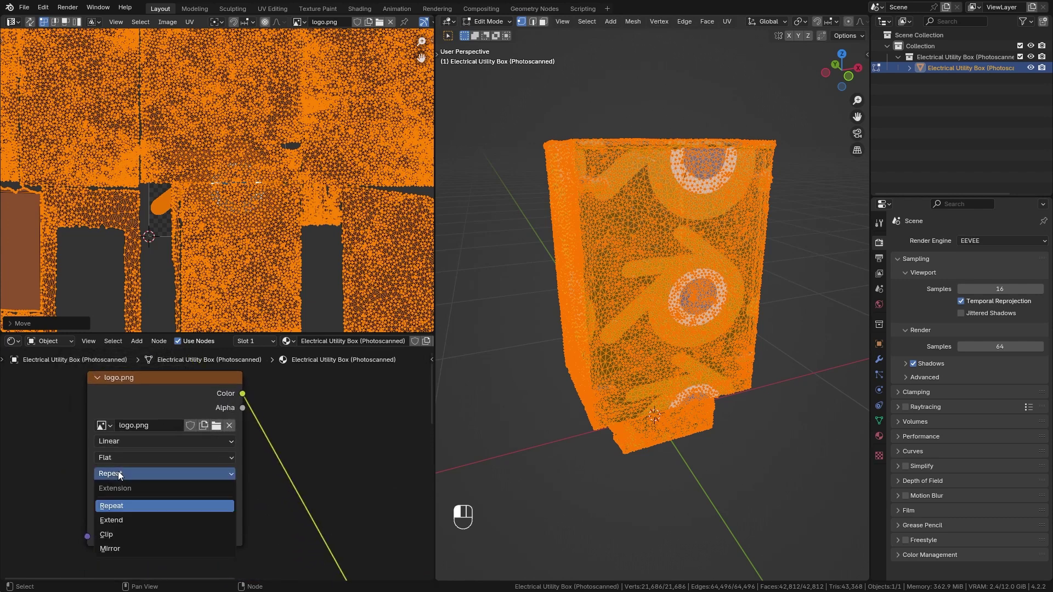
pyautogui.click(131, 532)
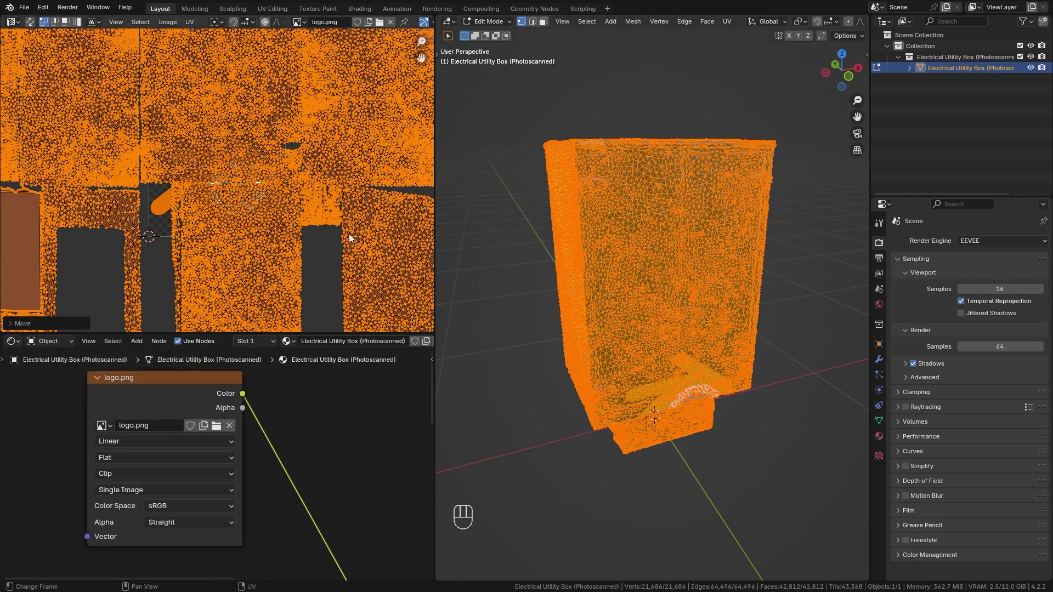
# Move and shrink the UV islands to place one logo near the middle of the box's front
pyautogui.press('g')
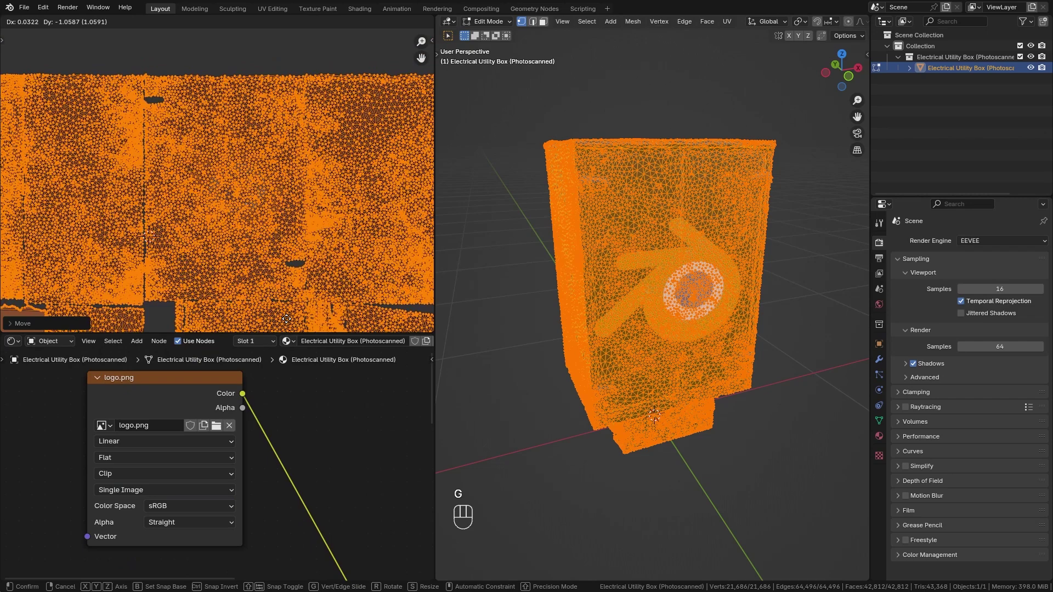
pyautogui.click(286, 321)
pyautogui.scroll(-4, 282, 249)
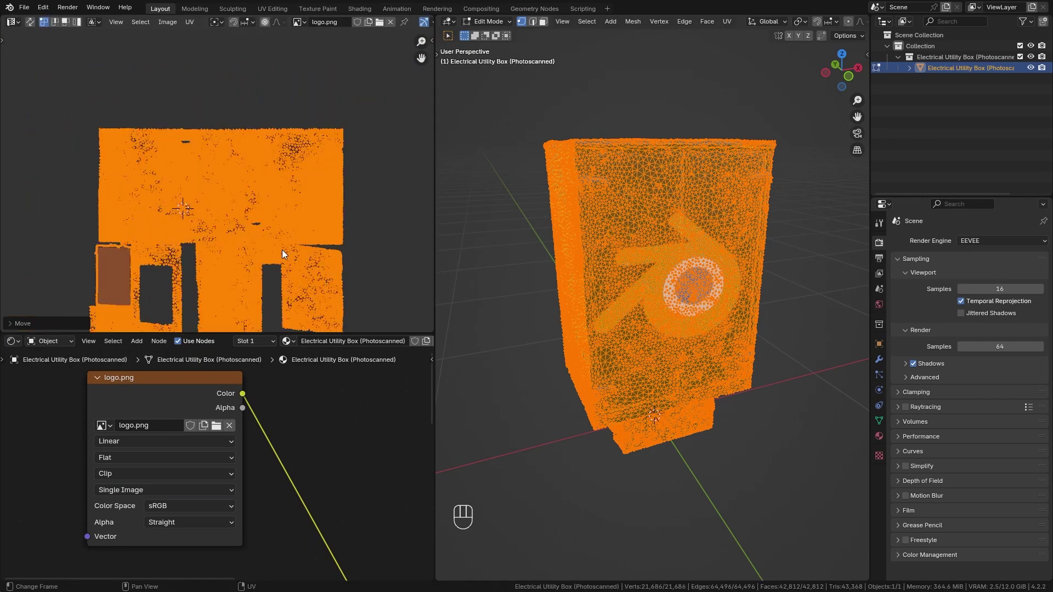
pyautogui.press('s')
pyautogui.click(314, 229)
pyautogui.press('g')
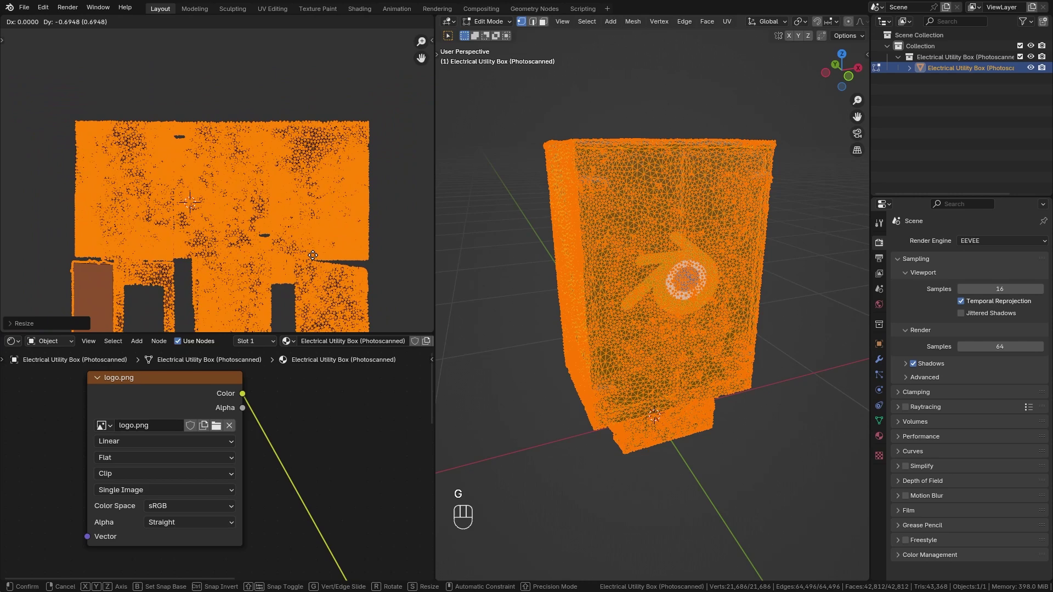
pyautogui.click(313, 259)
# Return the box to Object Mode and enlarge the Shader Editor upward
pyautogui.scroll(3, 713, 283)
pyautogui.press('Tab')
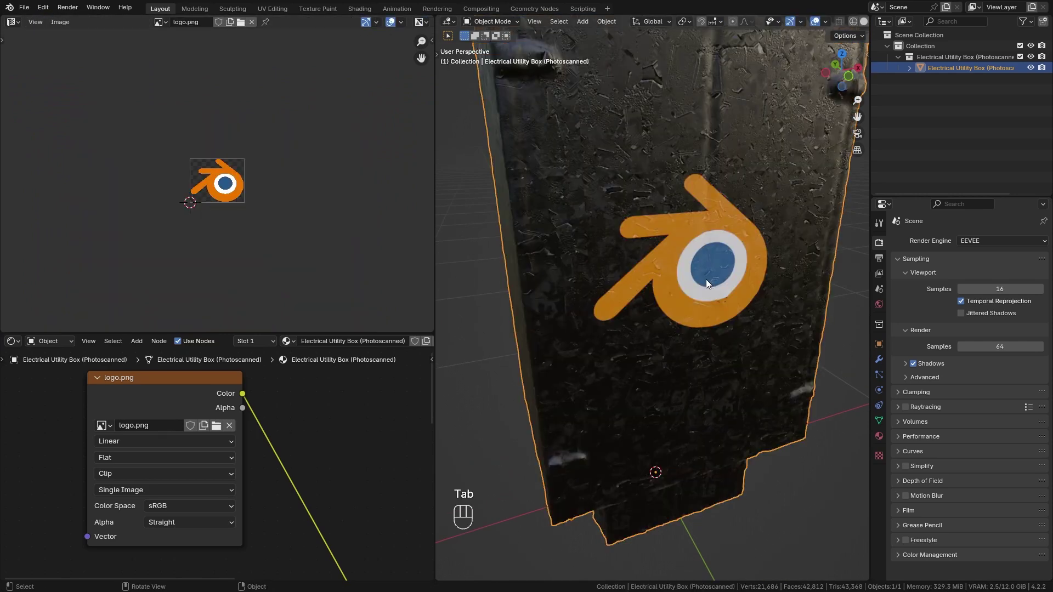
pyautogui.scroll(-4, 685, 299)
pyautogui.scroll(3, 648, 304)
pyautogui.scroll(-1, 597, 310)
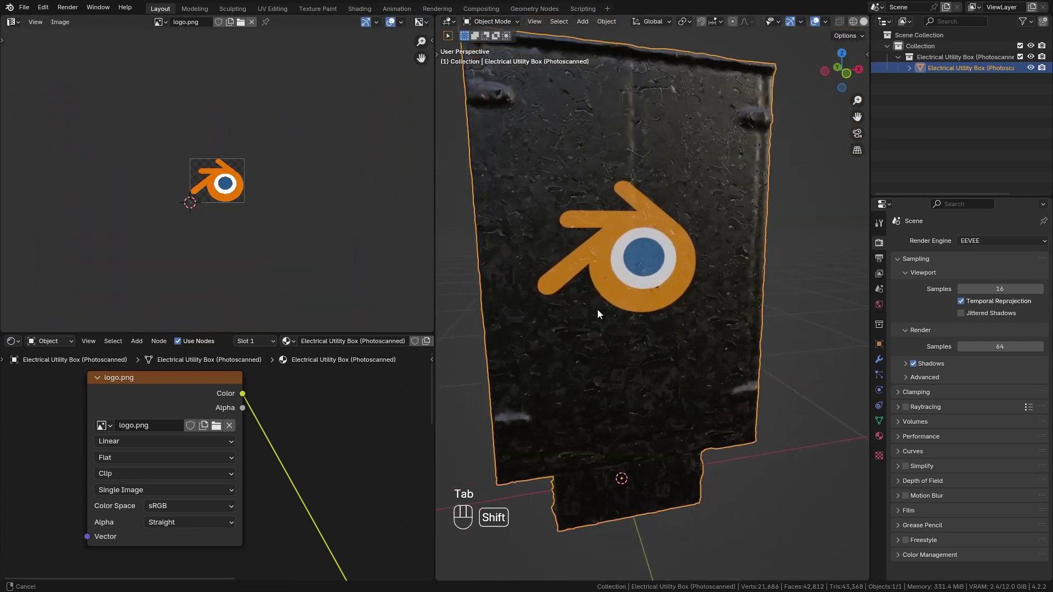
pyautogui.moveTo(219, 334); pyautogui.dragTo(192, 37)
pyautogui.scroll(-5, 263, 269)
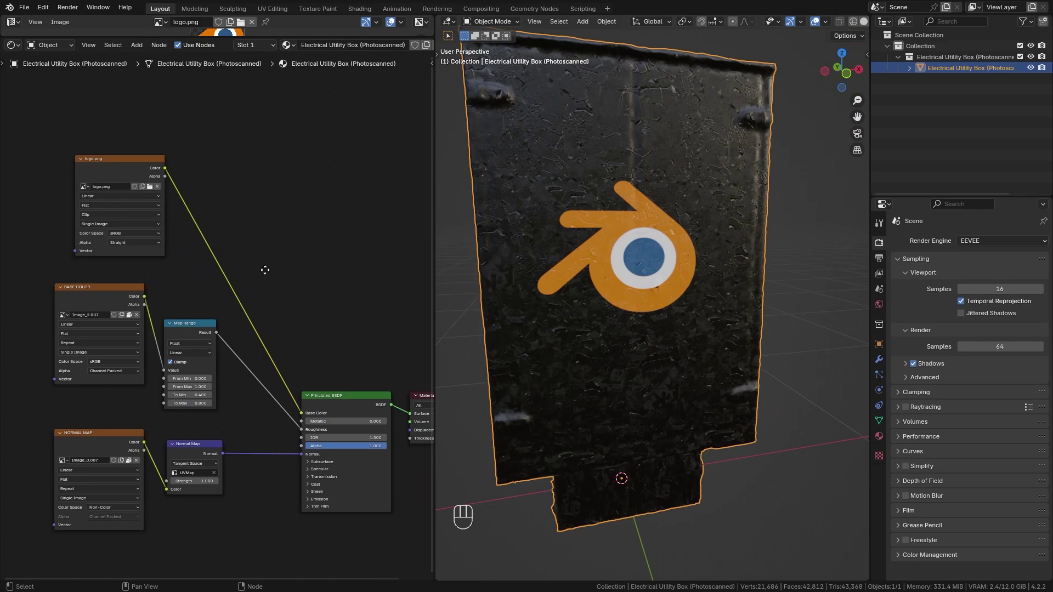
# Link the BASE COLOR texture's Color to Principled BSDF Base Color and inspect the scrambled result
pyautogui.moveTo(134, 289); pyautogui.dragTo(291, 405)
pyautogui.moveTo(755, 262); pyautogui.dragTo(615, 261, button='middle')
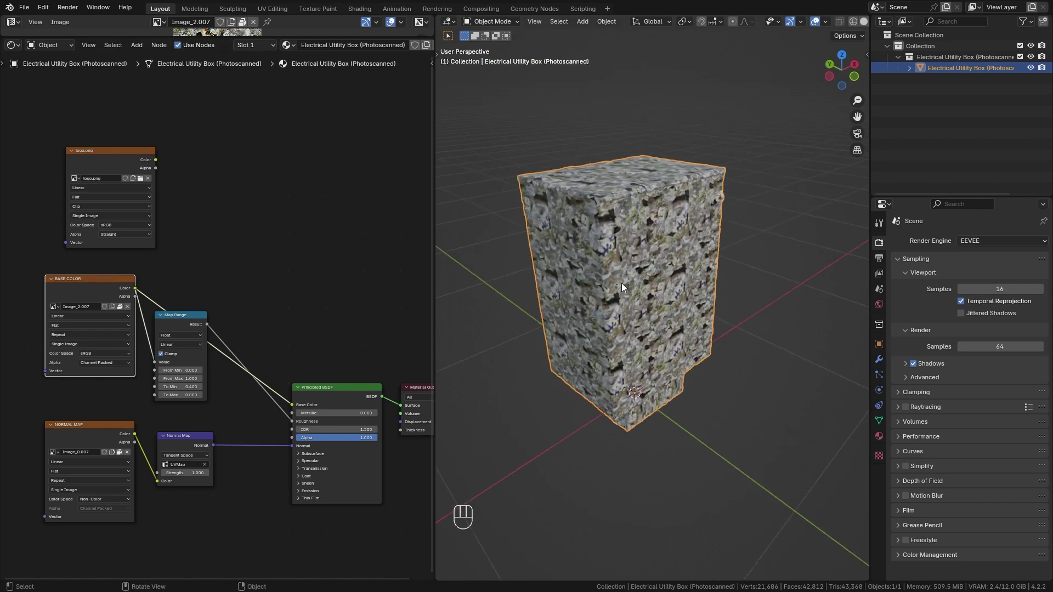
pyautogui.moveTo(621, 283); pyautogui.dragTo(680, 272, button='middle')
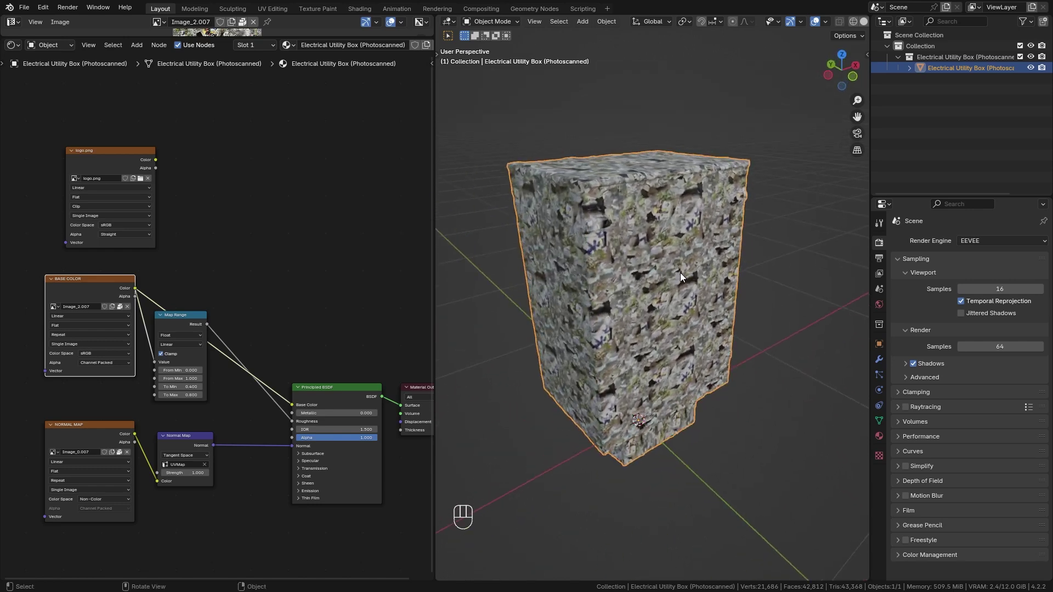
# Undo the UV edits until the photoscanned texture returns, then select the BASE COLOR node
pyautogui.hotkey('ctrl', 'z')
pyautogui.hotkey('ctrl', 'z')
pyautogui.hotkey('ctrl', 'z')
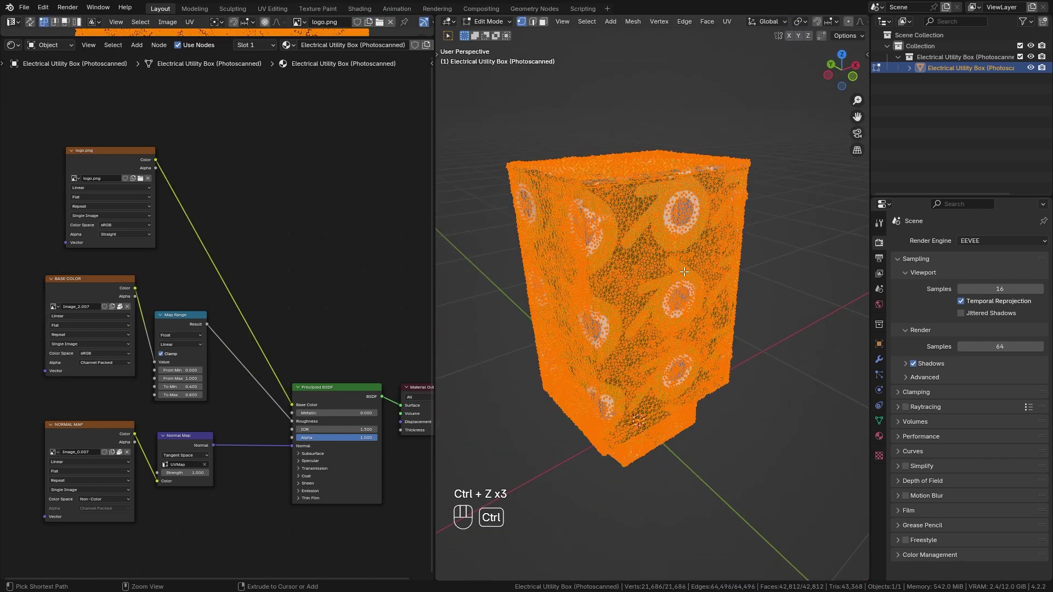
pyautogui.hotkey('ctrl', 'z')
pyautogui.hotkey('ctrl', 'z')
pyautogui.hotkey('ctrl', 'z')
pyautogui.hotkey('ctrl', 'z')
pyautogui.hotkey('ctrl', 'z')
pyautogui.hotkey('ctrl', 'z')
pyautogui.hotkey('ctrl', 'z')
pyautogui.hotkey('ctrl', 'z')
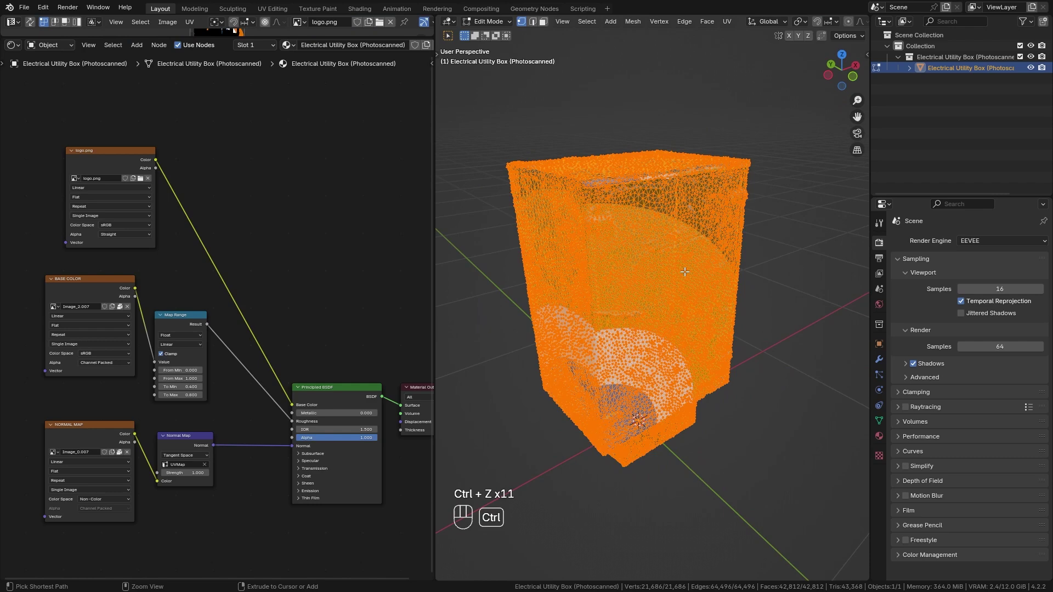
pyautogui.hotkey('ctrl', 'z')
pyautogui.hotkey('ctrl', 'z')
pyautogui.hotkey('ctrl', 'z')
pyautogui.hotkey('ctrl', 'z')
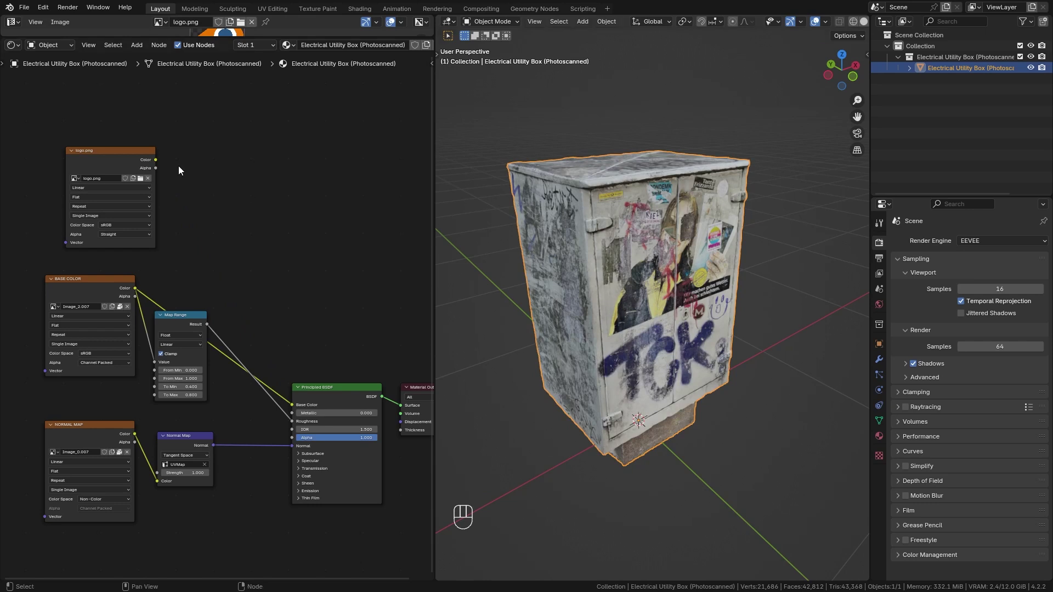
pyautogui.moveTo(197, 269); pyautogui.dragTo(295, 206, button='middle')
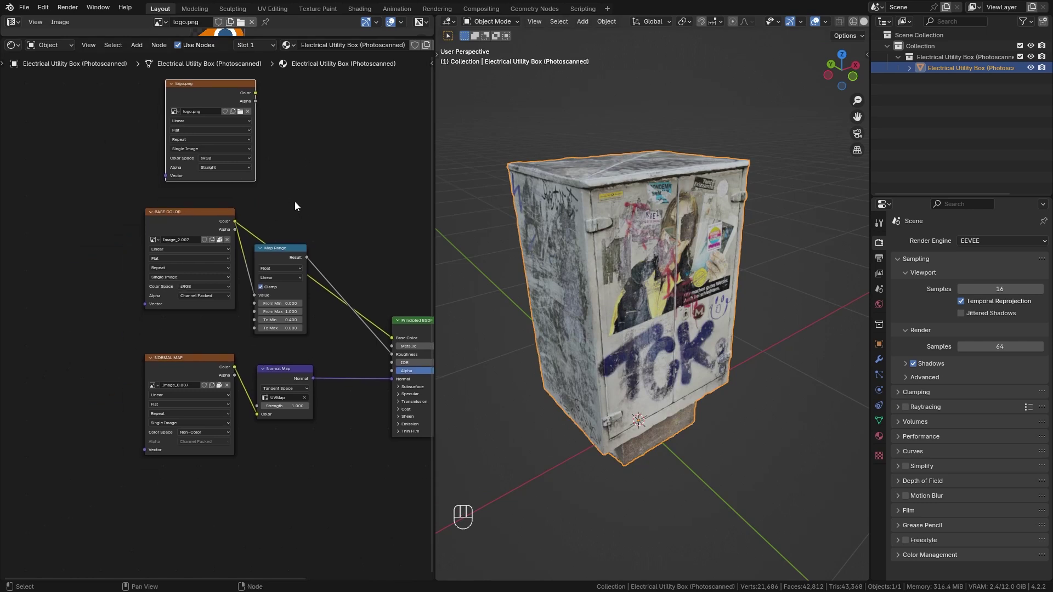
pyautogui.click(198, 224)
# Select the NORMAL MAP node and expand UV Maps in the box's Object Data properties
pyautogui.click(180, 376)
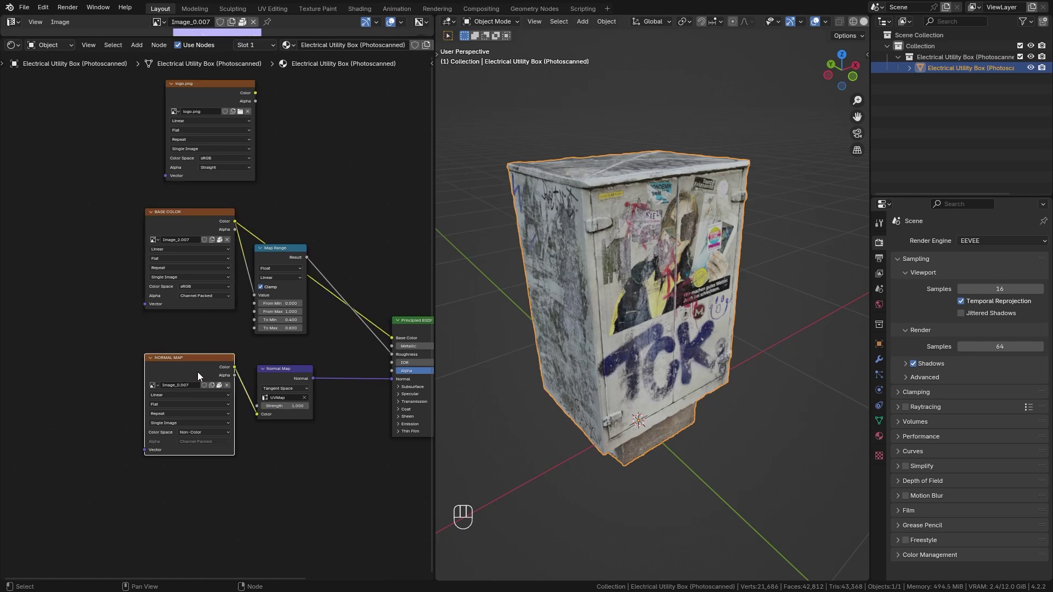
pyautogui.click(880, 420)
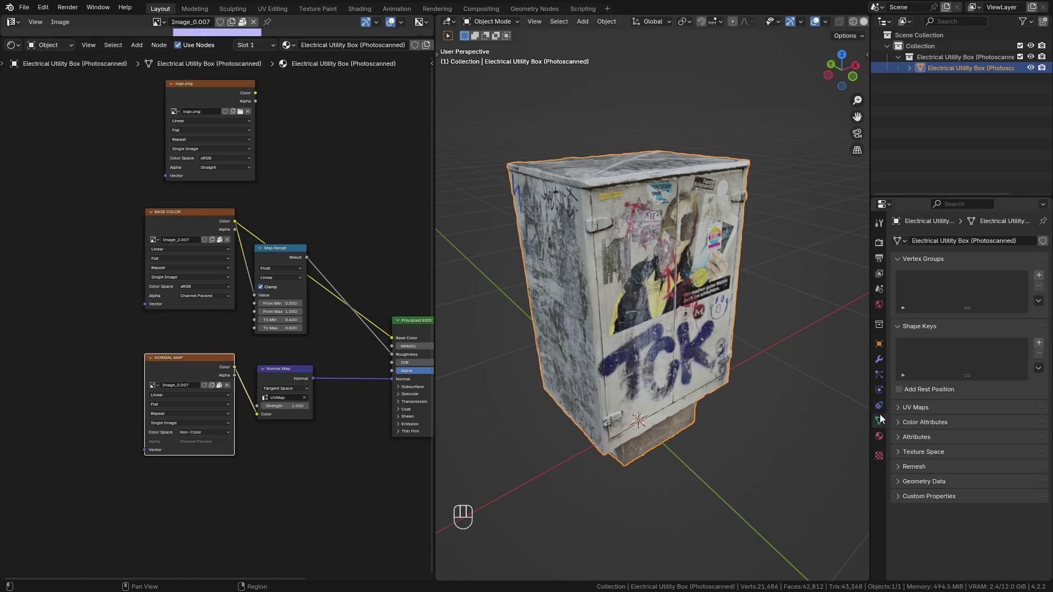
pyautogui.click(911, 326)
pyautogui.click(912, 260)
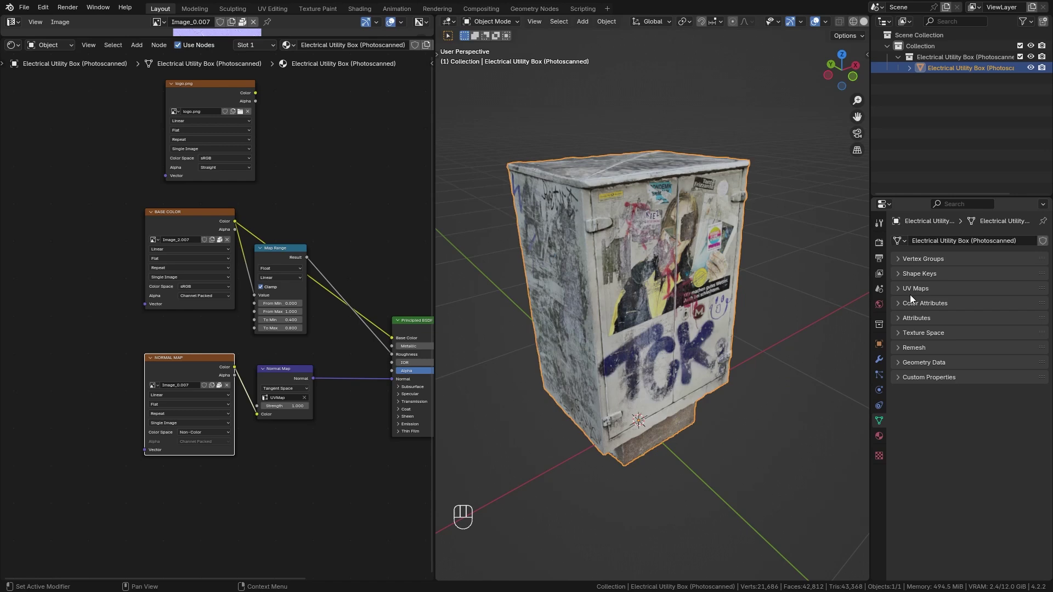
pyautogui.click(910, 293)
# Add a second UV map named Sticker, then select the logo.png, BASE COLOR and NORMAL MAP nodes
pyautogui.click(1039, 306)
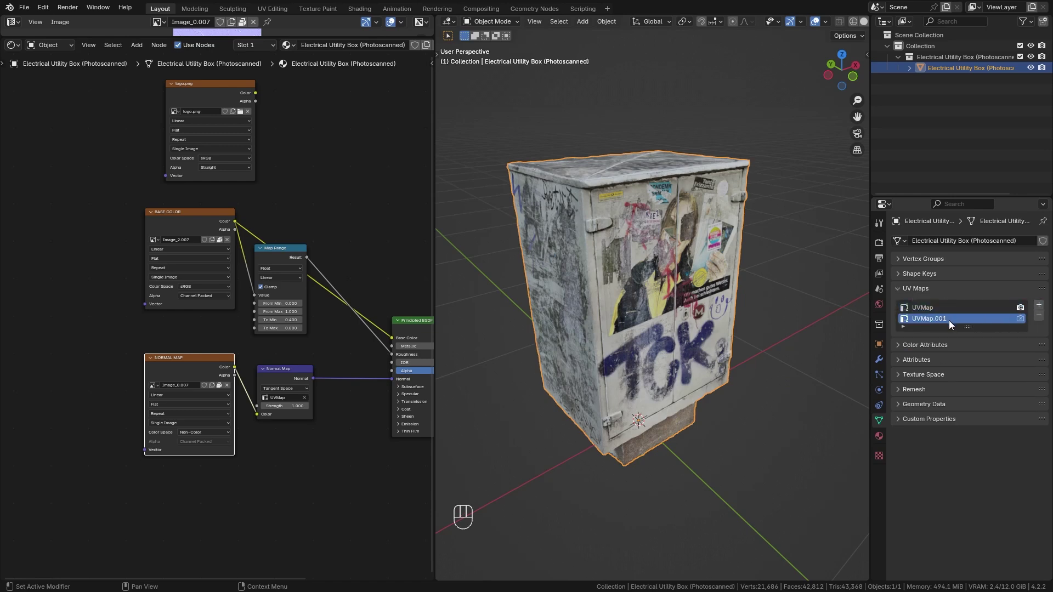
pyautogui.doubleClick(950, 319)
pyautogui.write('Sticker')
pyautogui.keyDown('shift'); pyautogui.scroll(2, 326, 213); pyautogui.keyUp('shift')
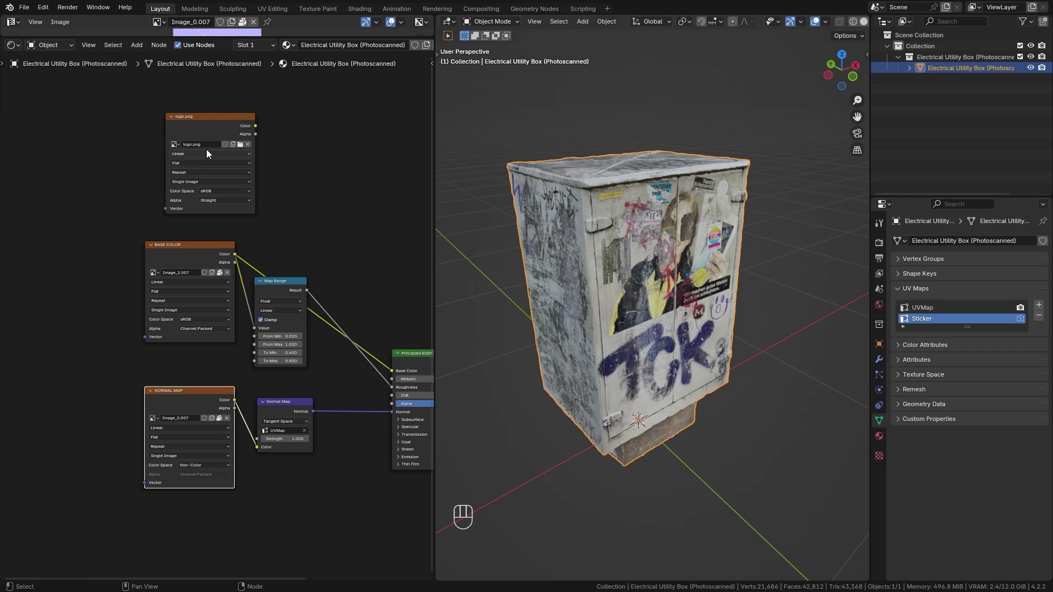
pyautogui.click(205, 146)
pyautogui.click(182, 251)
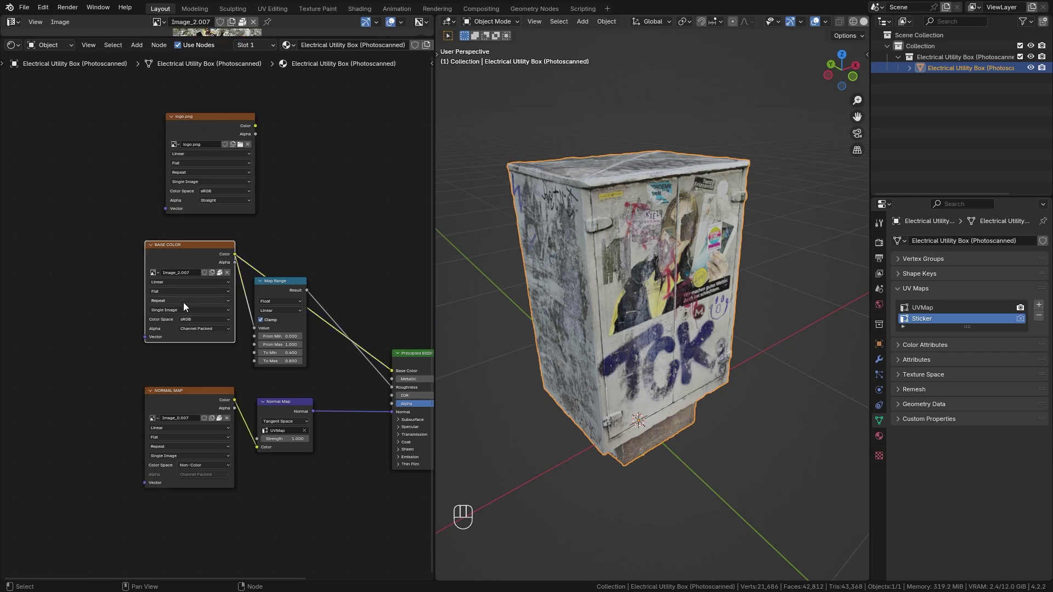
pyautogui.click(197, 401)
# Add a UV Map node set to UVMap feeding the BASE COLOR and NORMAL MAP Vector inputs
pyautogui.moveTo(134, 349); pyautogui.dragTo(236, 335, button='middle')
pyautogui.hotkey('shift', 'a')
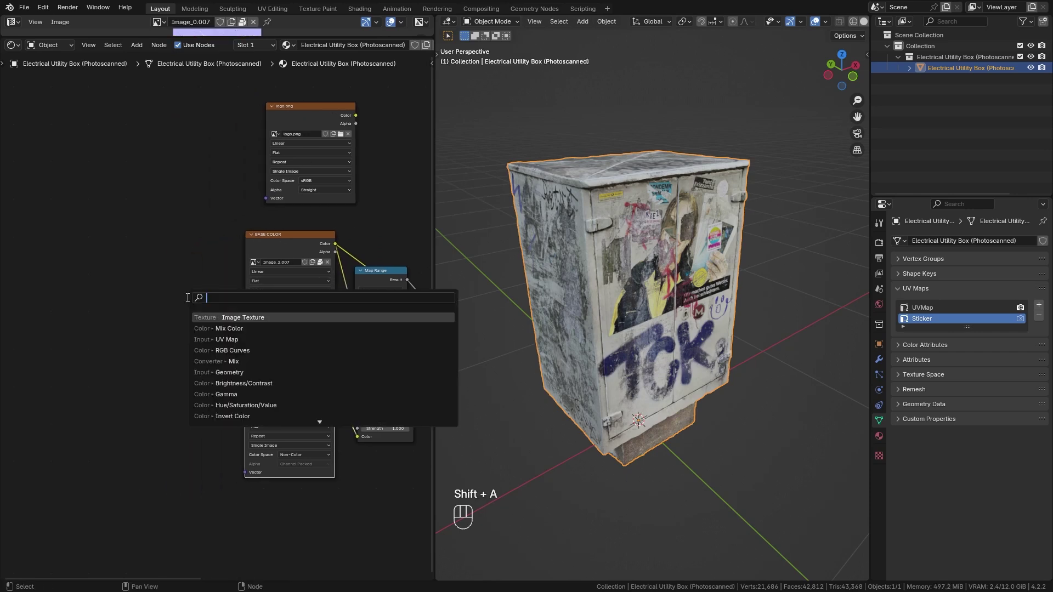
pyautogui.write('uv')
pyautogui.press('Return')
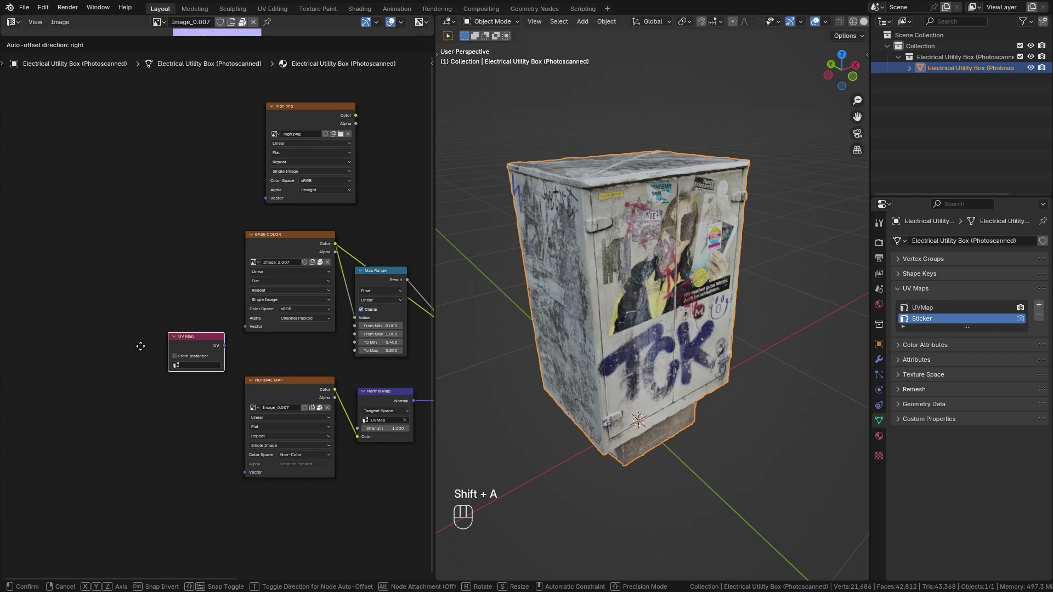
pyautogui.click(149, 351)
pyautogui.scroll(2, 156, 353)
pyautogui.click(156, 351)
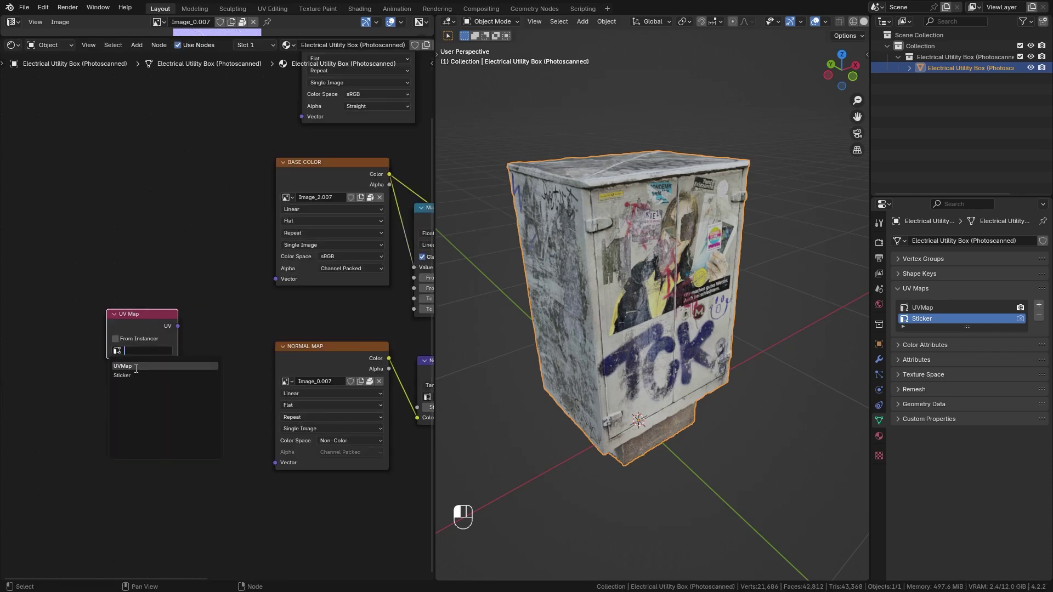
pyautogui.click(136, 367)
pyautogui.moveTo(178, 326); pyautogui.dragTo(204, 307)
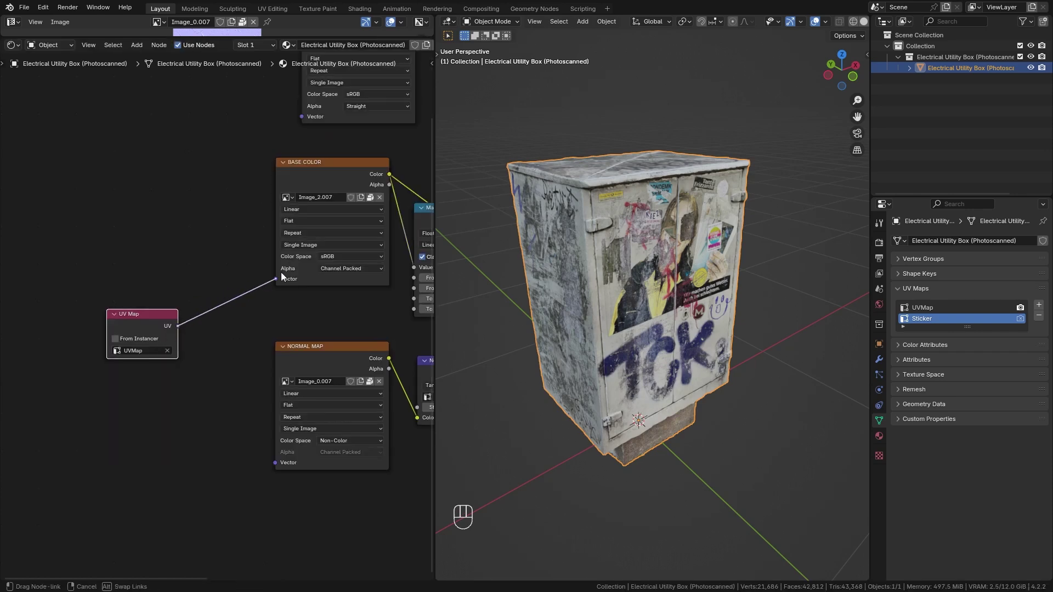
pyautogui.moveTo(281, 276); pyautogui.dragTo(277, 279)
pyautogui.moveTo(177, 326); pyautogui.dragTo(275, 463)
pyautogui.scroll(-1, 275, 463)
pyautogui.moveTo(166, 327); pyautogui.dragTo(171, 367, button='middle')
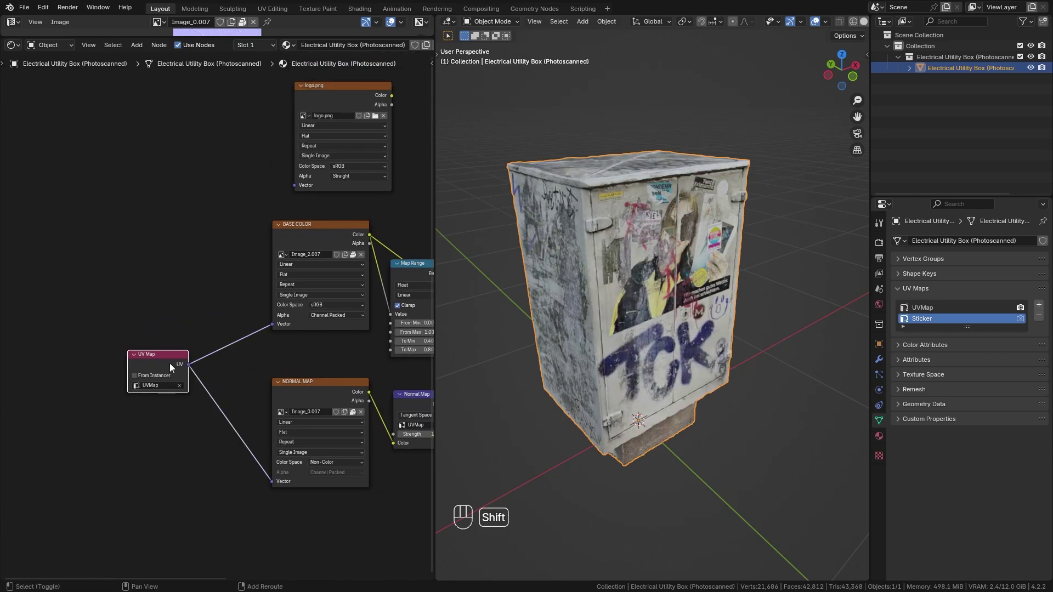
# Duplicate the UV Map node, set it to Sticker, and link it to logo.png's Vector
pyautogui.hotkey('shift', 'd')
pyautogui.click(193, 152)
pyautogui.moveTo(215, 147); pyautogui.dragTo(165, 314, button='middle')
pyautogui.scroll(2, 164, 314)
pyautogui.click(127, 338)
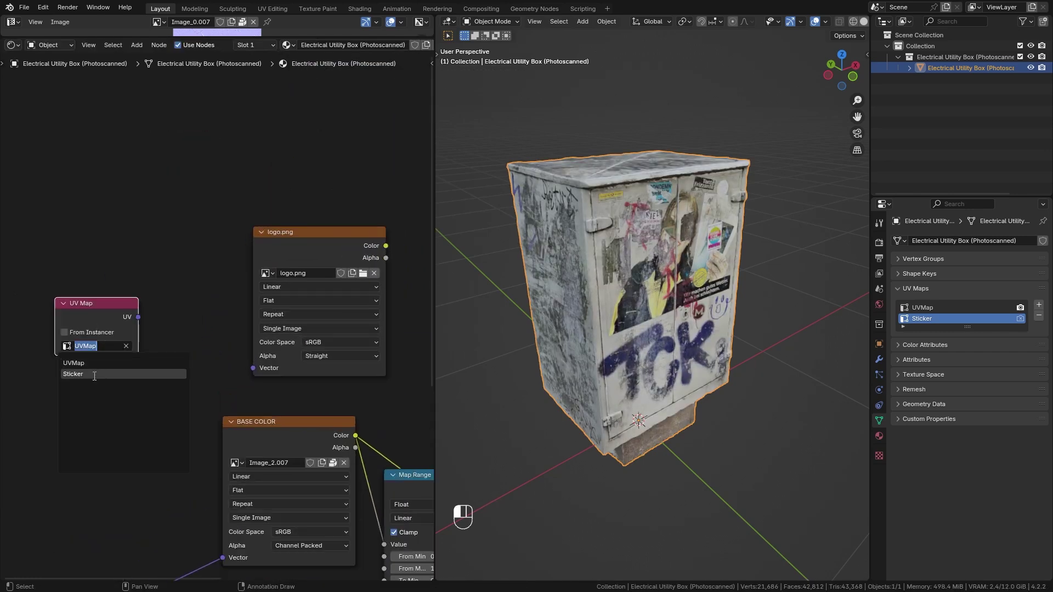
pyautogui.click(93, 375)
pyautogui.moveTo(139, 318); pyautogui.dragTo(252, 368)
# Link logo.png's Color to Principled BSDF Base Color and enlarge the Image Editor showing the logo
pyautogui.scroll(-3, 285, 403)
pyautogui.moveTo(311, 275); pyautogui.dragTo(192, 209, button='middle')
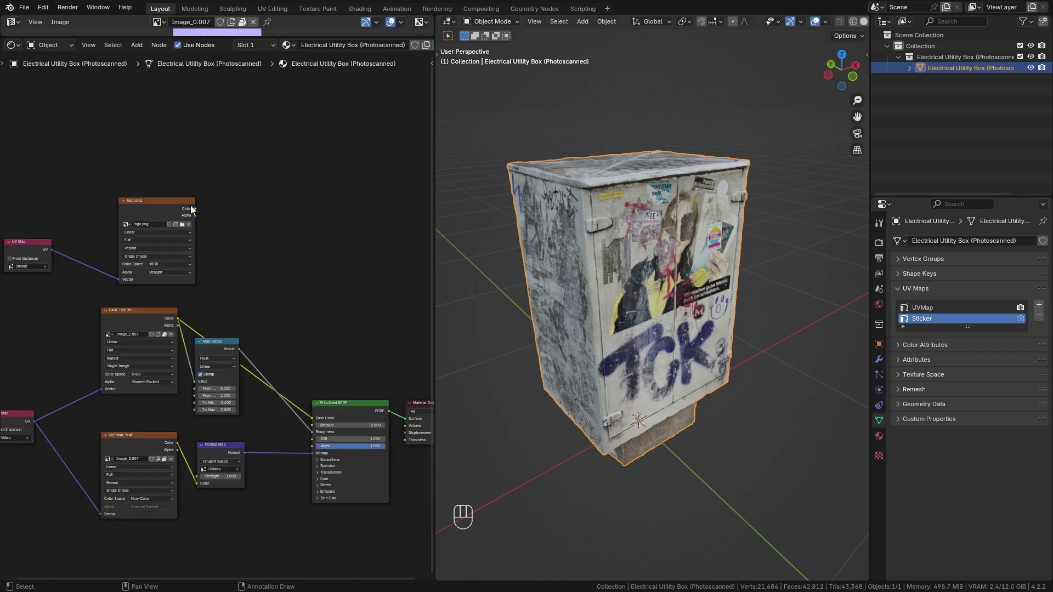
pyautogui.moveTo(195, 210); pyautogui.dragTo(316, 419)
pyautogui.scroll(4, 312, 329)
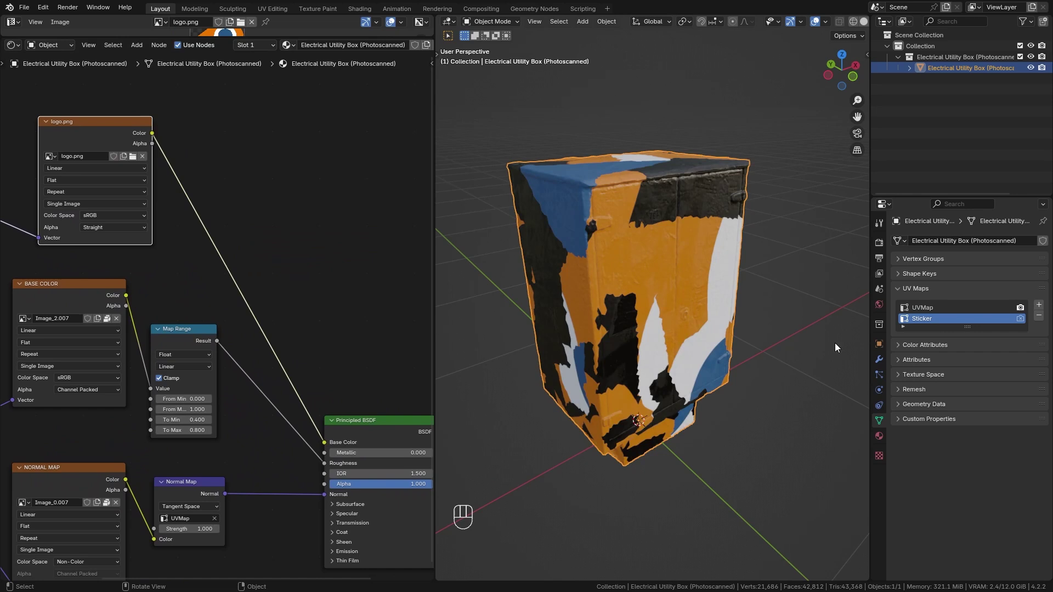
pyautogui.moveTo(268, 36); pyautogui.dragTo(340, 382)
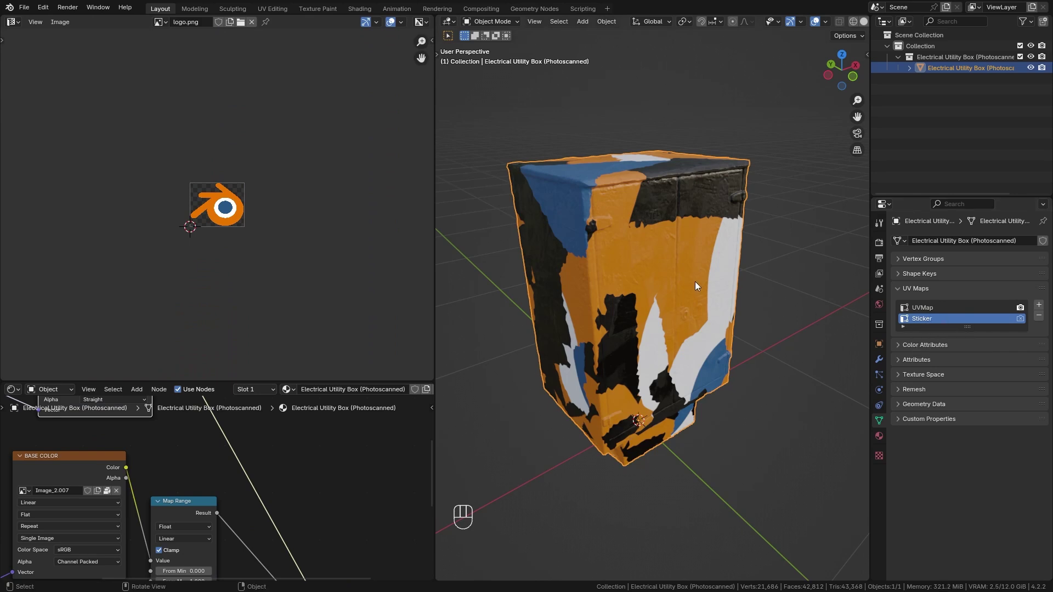
# Unwrap the box in Edit Mode with Smart UV Project at default settings
pyautogui.press('Tab')
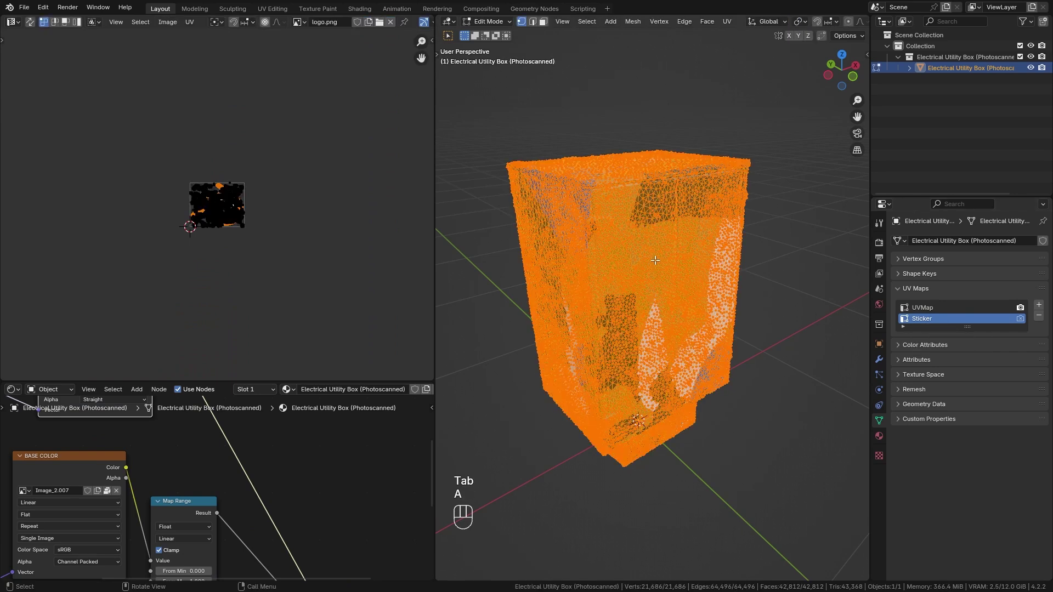
pyautogui.moveTo(633, 245); pyautogui.dragTo(657, 265, button='middle')
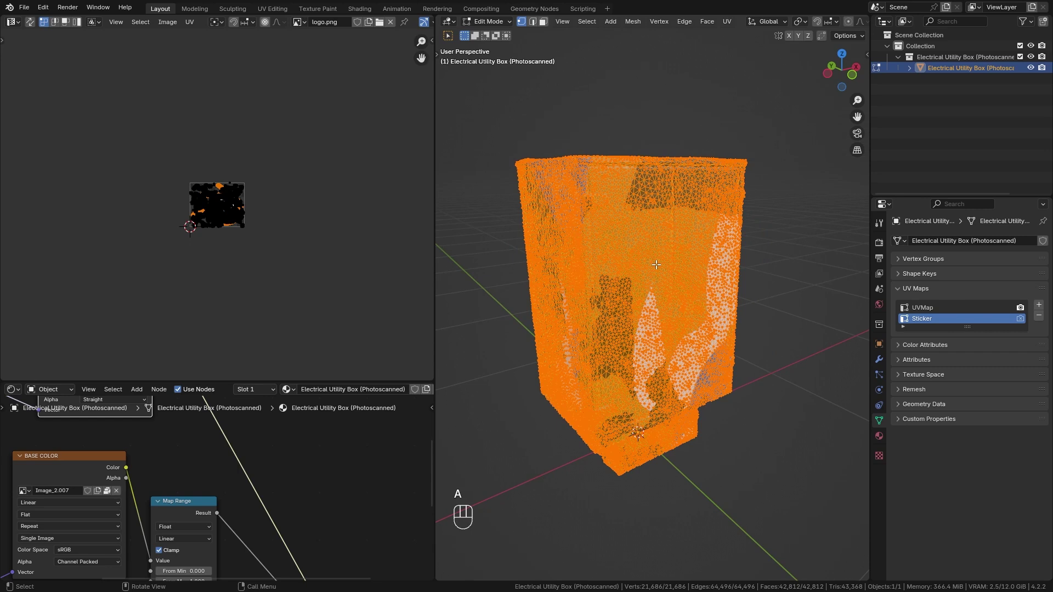
pyautogui.press('u')
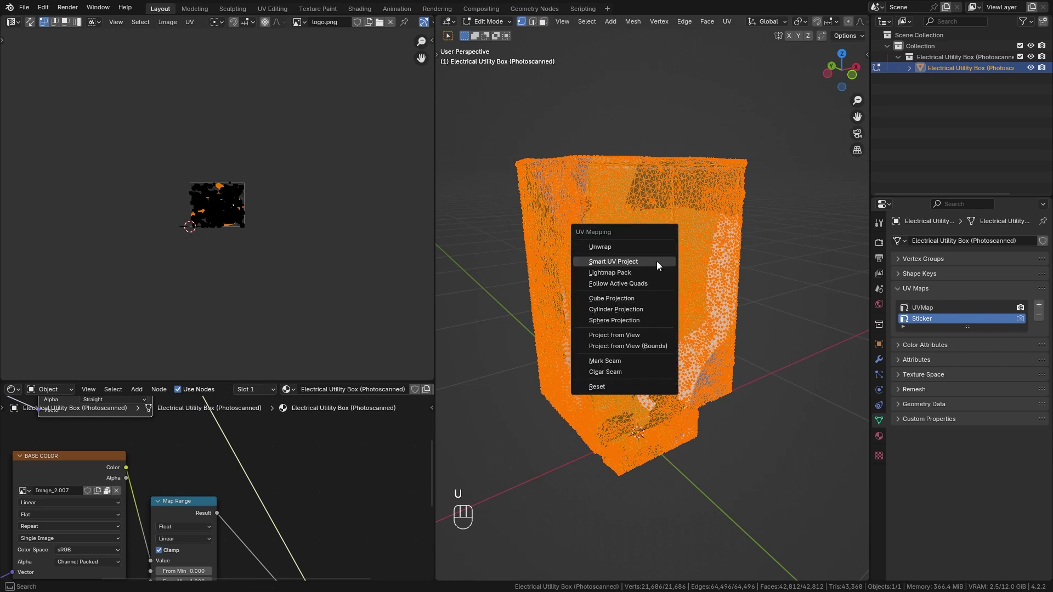
pyautogui.click(657, 261)
pyautogui.click(630, 366)
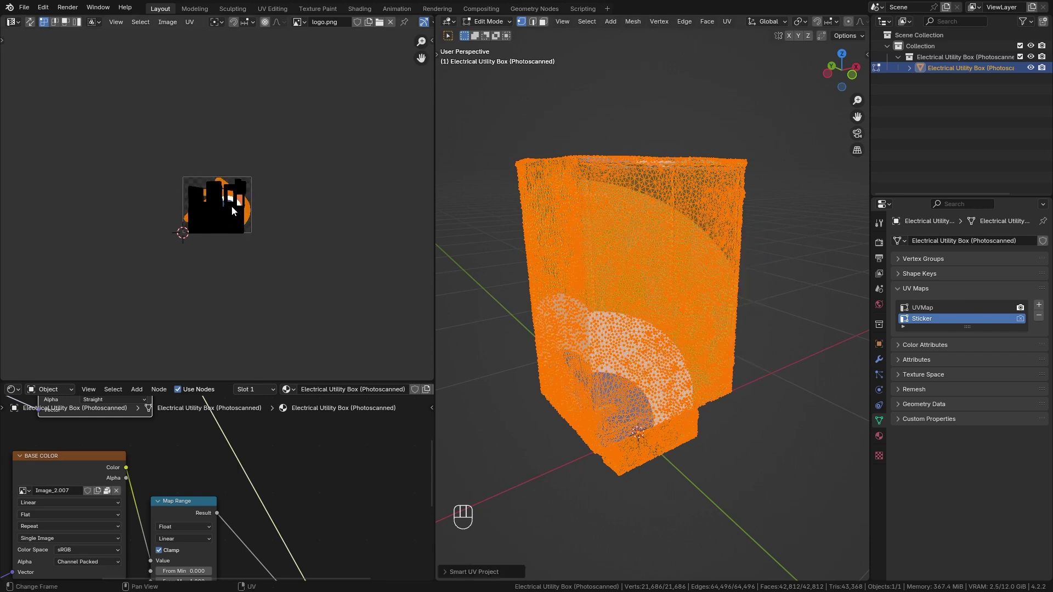
pyautogui.scroll(6, 302, 176)
# Select all UV islands, scale them up and rotate them 180 degrees
pyautogui.press('a')
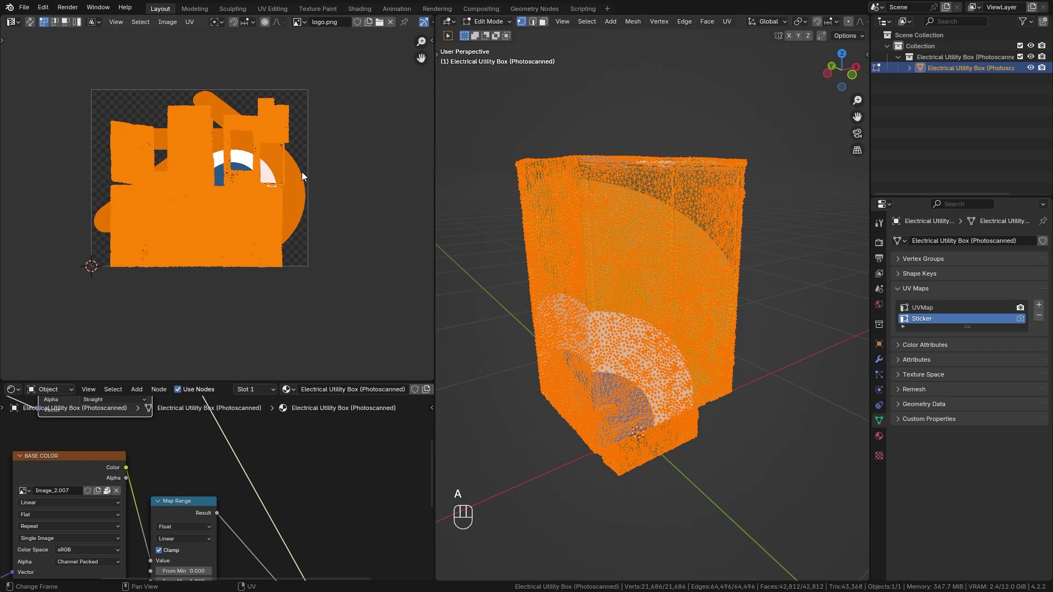
pyautogui.press('s')
pyautogui.click(170, 198)
pyautogui.press('s')
pyautogui.press('r')
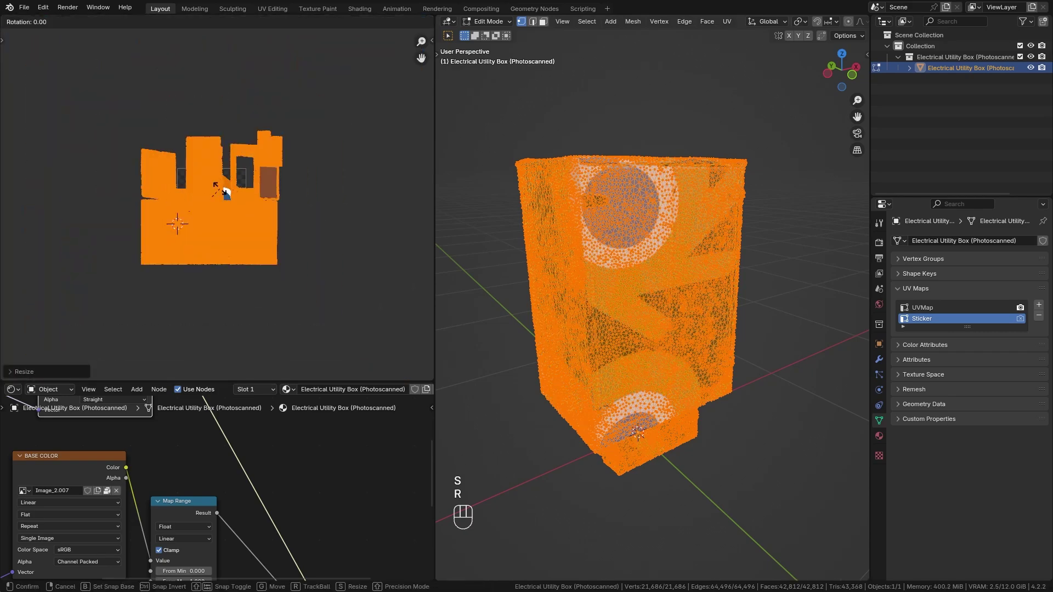
pyautogui.press('KP_1')
pyautogui.press('KP_8')
pyautogui.press('KP_0')
pyautogui.press('Return')
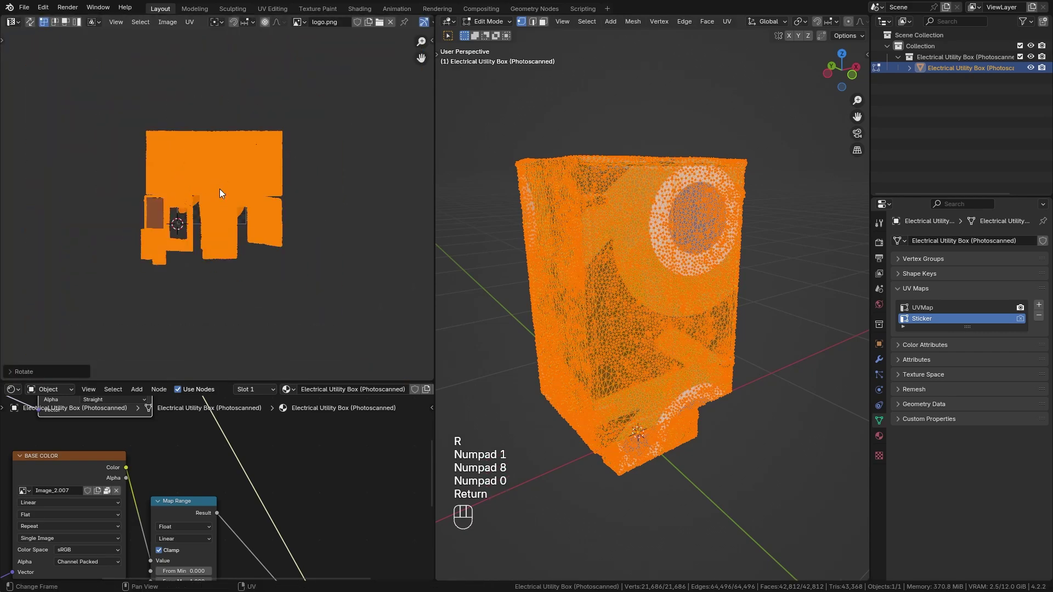
# Set the logo.png texture's extension to Clip instead of repeating
pyautogui.scroll(2, 219, 519)
pyautogui.moveTo(219, 520); pyautogui.dragTo(329, 570, button='middle')
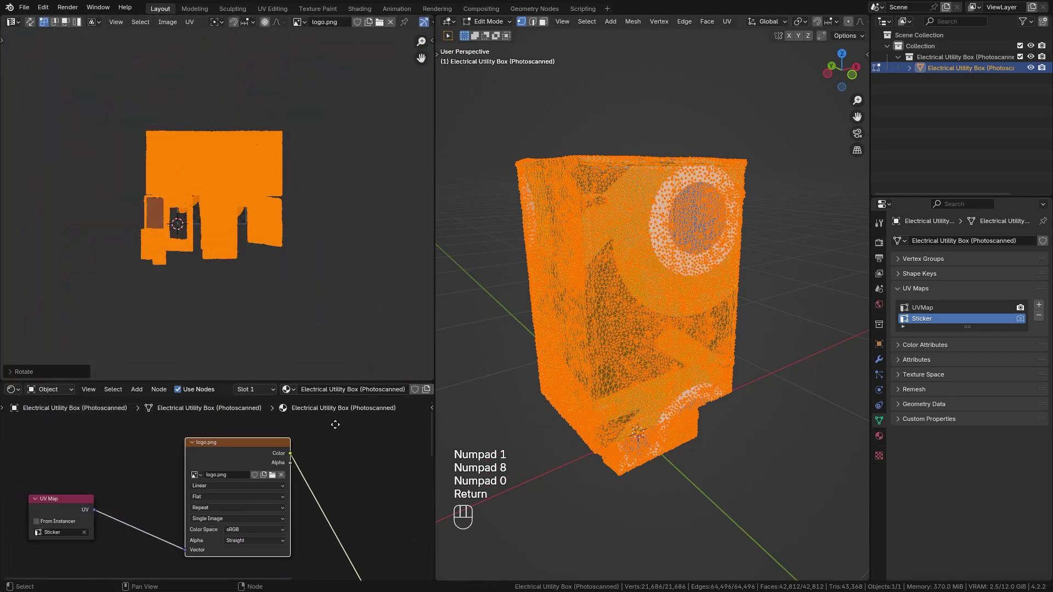
pyautogui.click(204, 511)
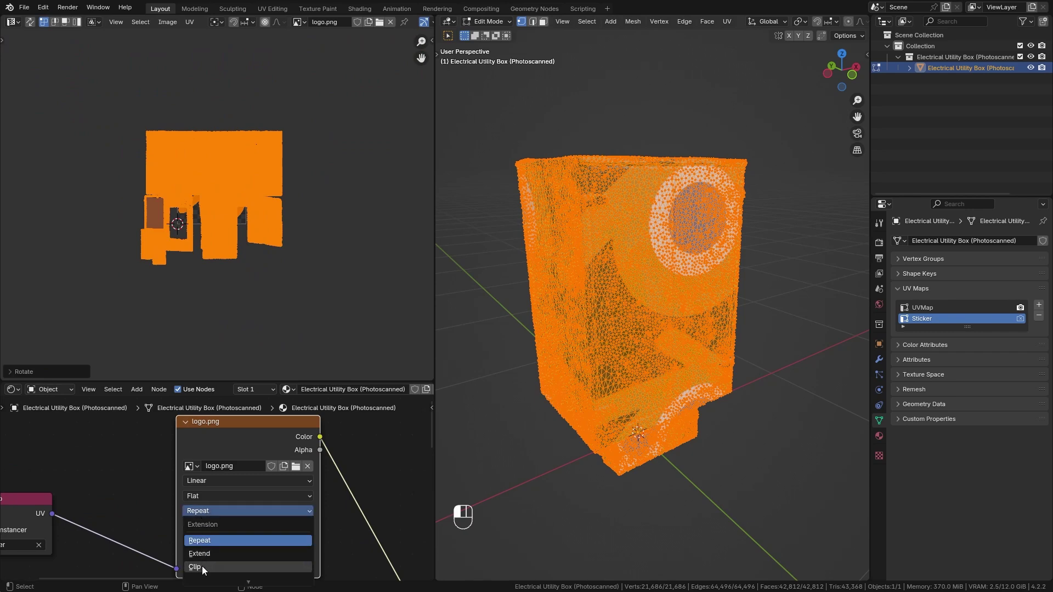
pyautogui.click(202, 567)
# Enlarge and move the Sticker UV islands, hiding the wireframe to view the texture
pyautogui.press('s')
pyautogui.click(356, 261)
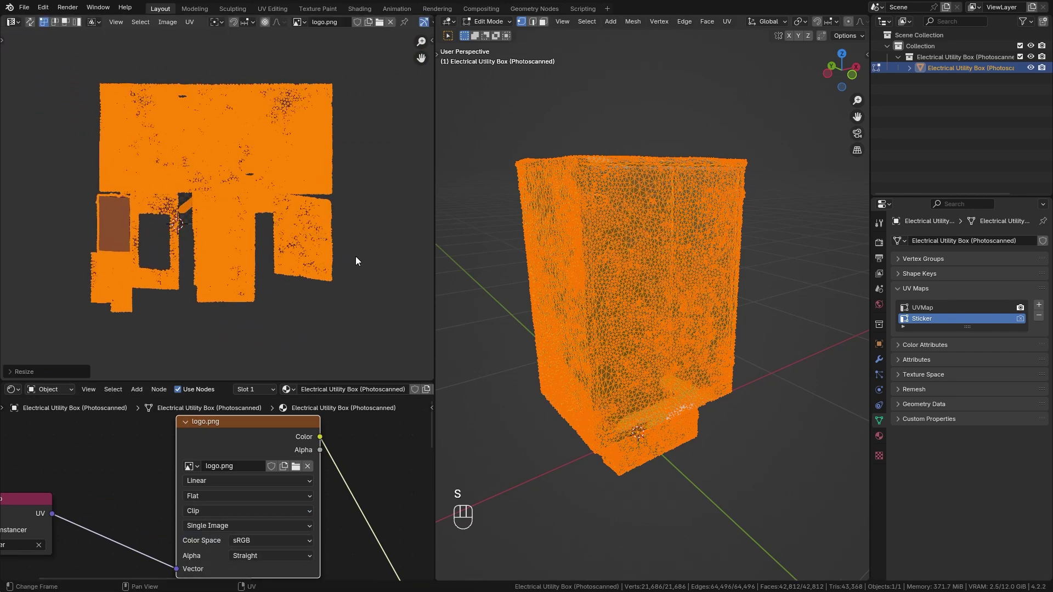
pyautogui.press('g')
pyautogui.click(352, 328)
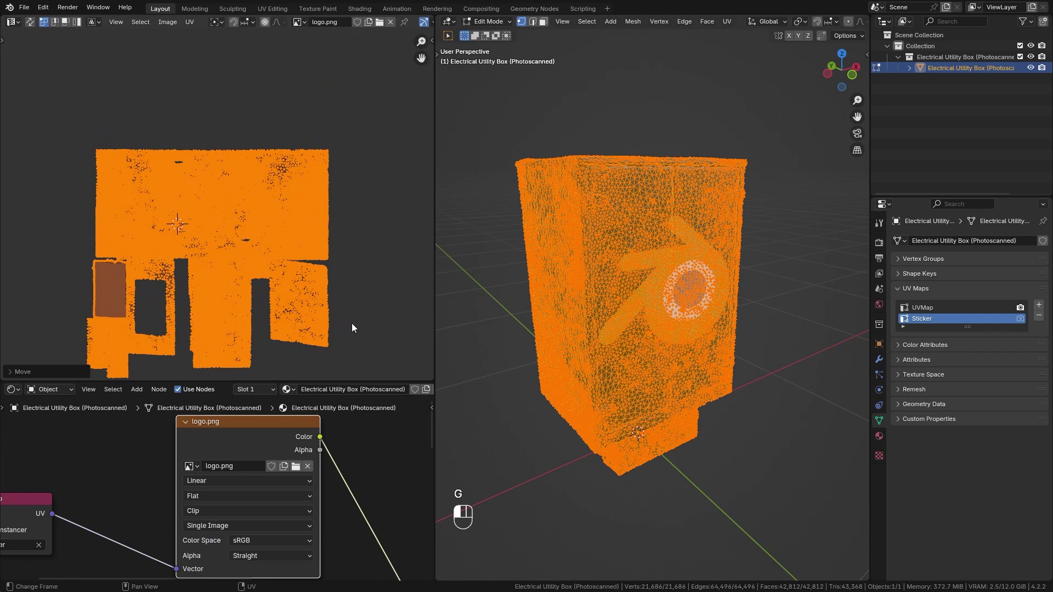
pyautogui.moveTo(592, 257); pyautogui.dragTo(624, 250, button='middle')
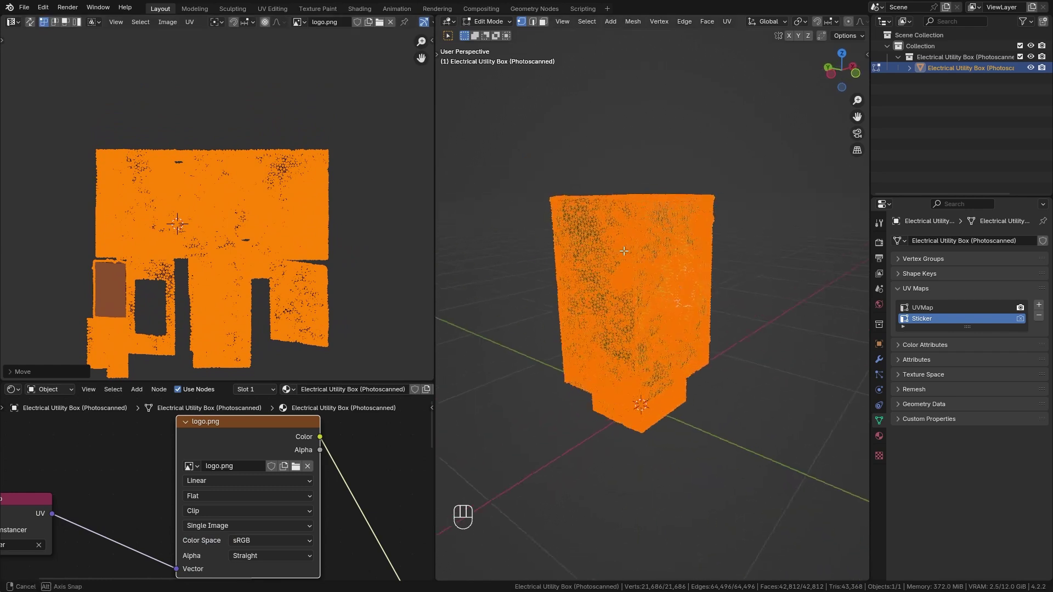
pyautogui.scroll(4, 624, 250)
pyautogui.scroll(-5, 786, 24)
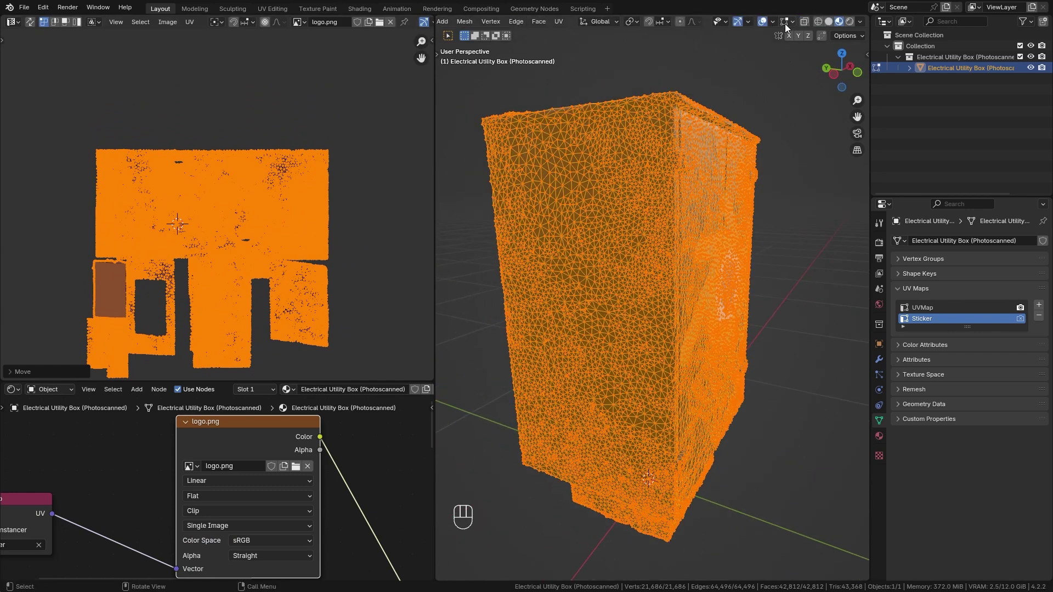
pyautogui.click(762, 22)
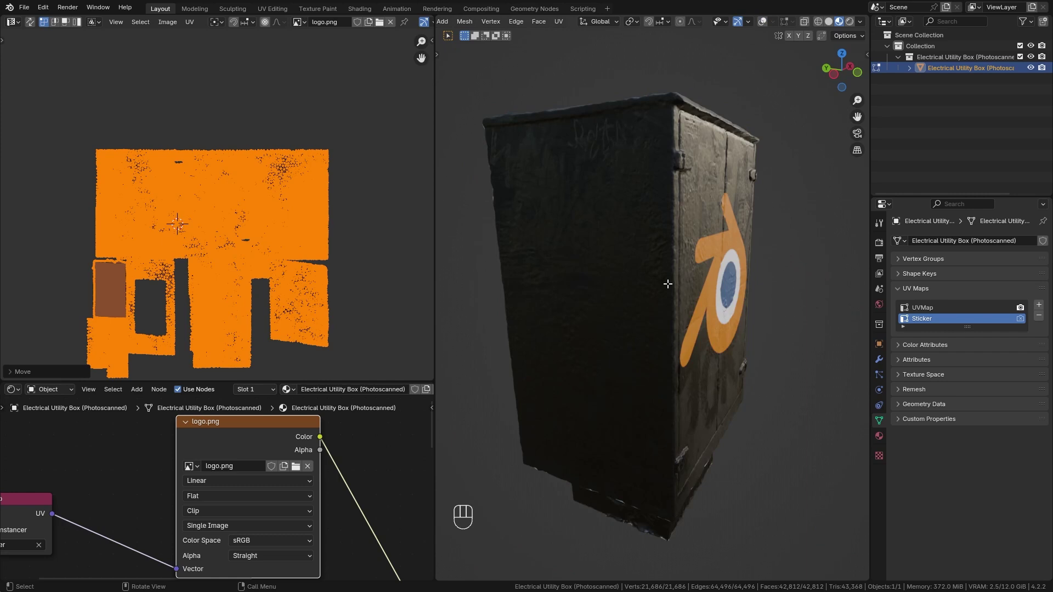
pyautogui.moveTo(664, 283); pyautogui.dragTo(656, 279, button='middle')
# Shrink the logo and position it on the box's upper front face, then restore the wireframe
pyautogui.press('g')
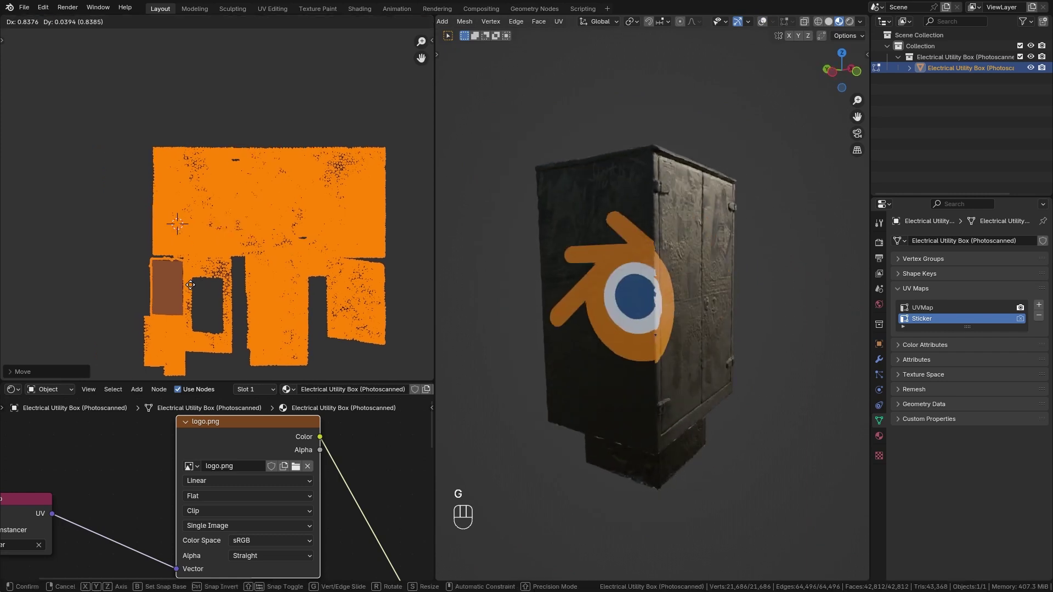
pyautogui.click(254, 298)
pyautogui.moveTo(664, 289); pyautogui.dragTo(677, 258, button='middle')
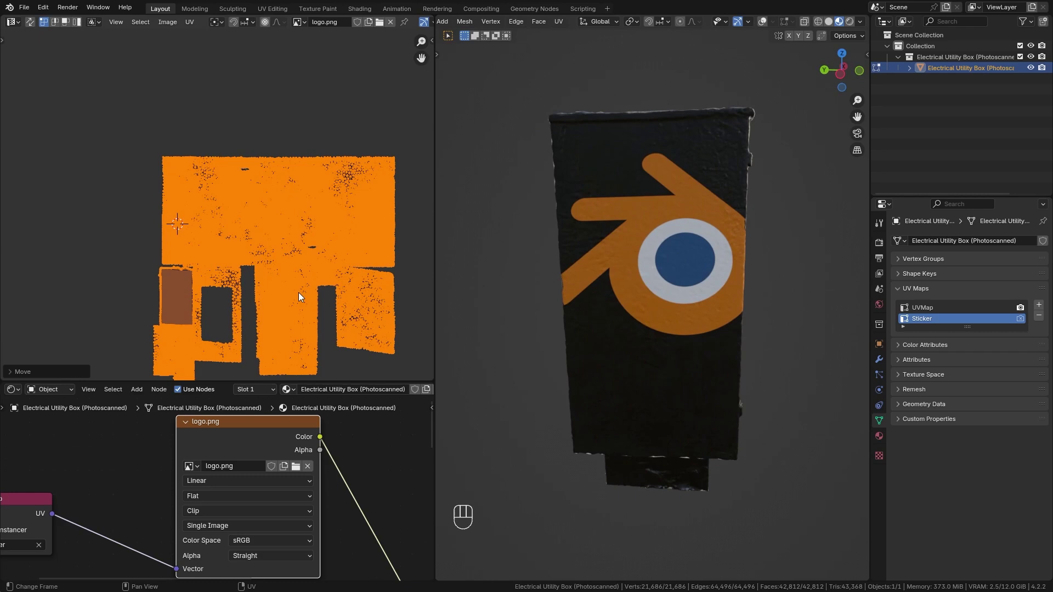
pyautogui.press('s')
pyautogui.click(347, 284)
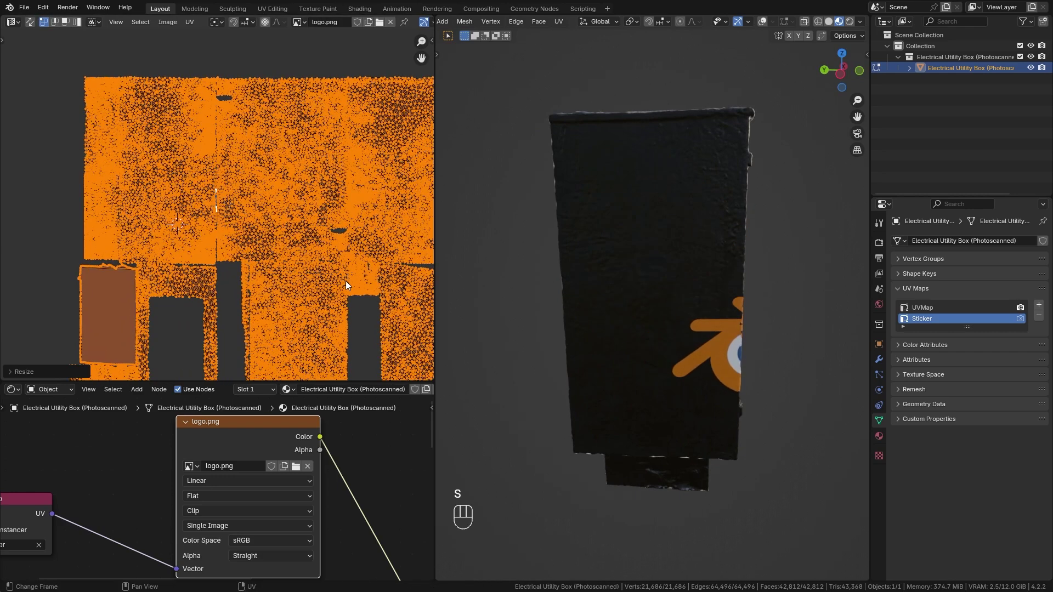
pyautogui.press('g')
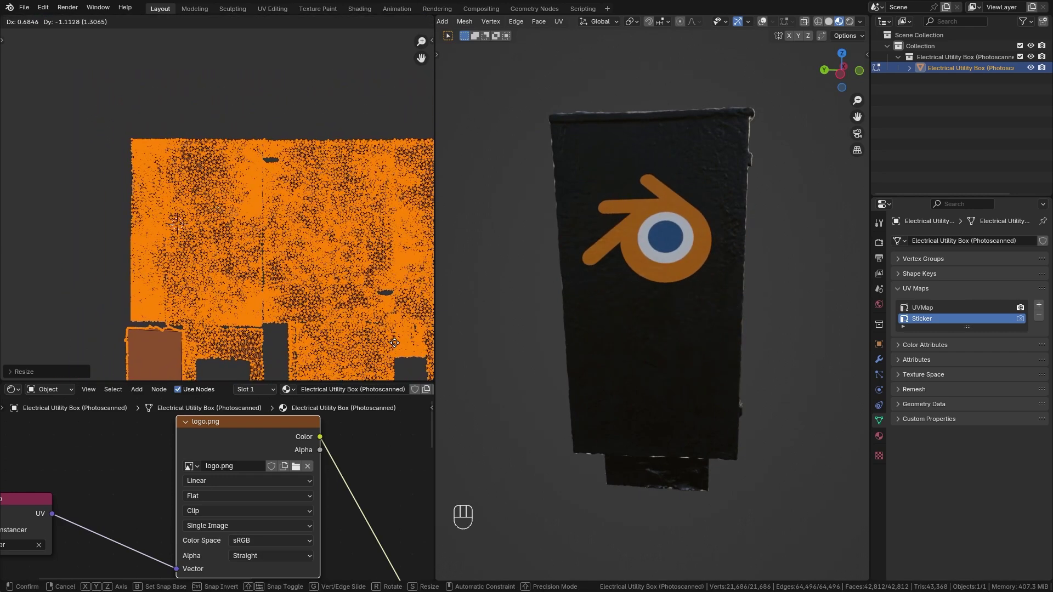
pyautogui.click(393, 342)
pyautogui.click(763, 23)
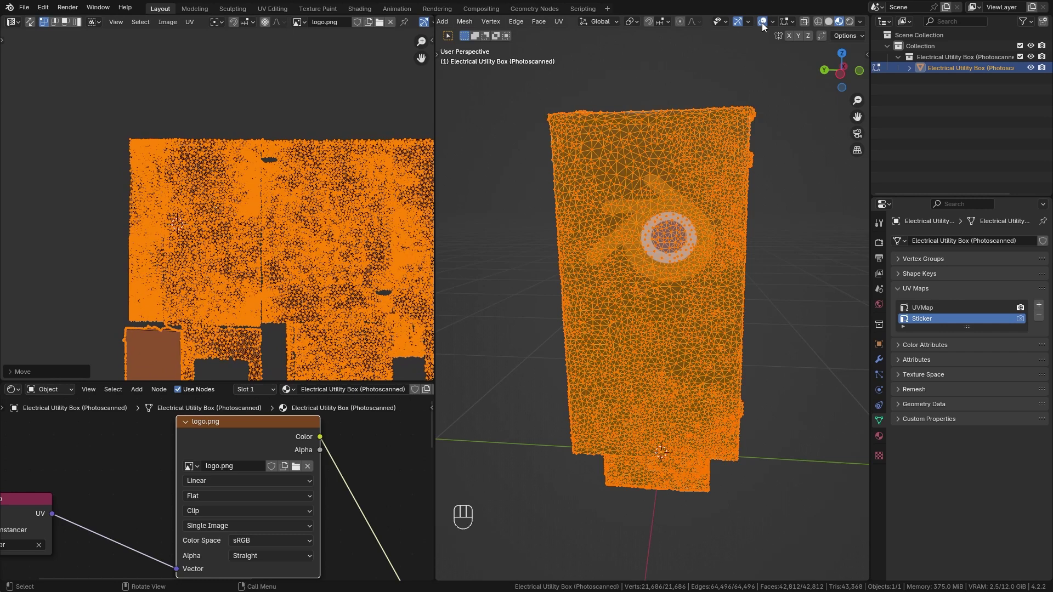
pyautogui.moveTo(688, 269); pyautogui.dragTo(620, 258, button='middle')
# Return to Object Mode and enlarge the shader node editor
pyautogui.press('Tab')
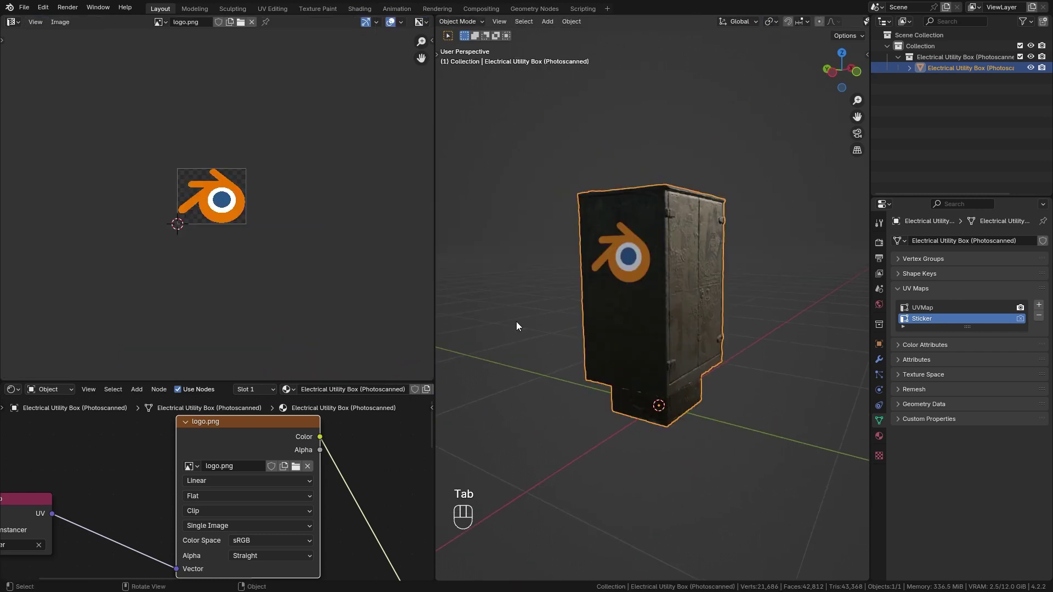
pyautogui.moveTo(310, 383); pyautogui.dragTo(310, 113)
pyautogui.scroll(3, 633, 318)
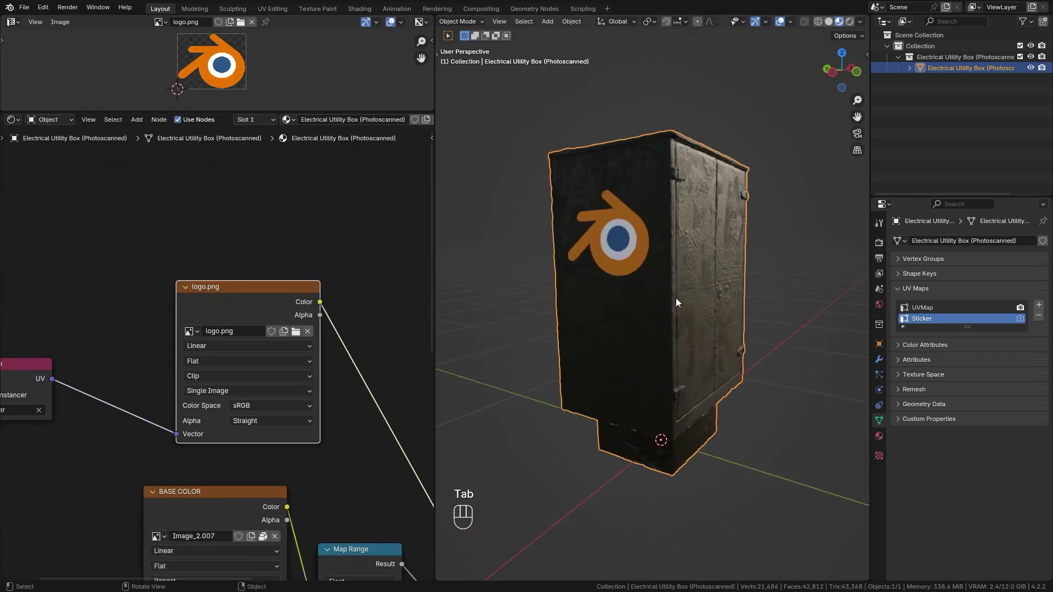
pyautogui.moveTo(675, 298); pyautogui.dragTo(654, 302, button='middle')
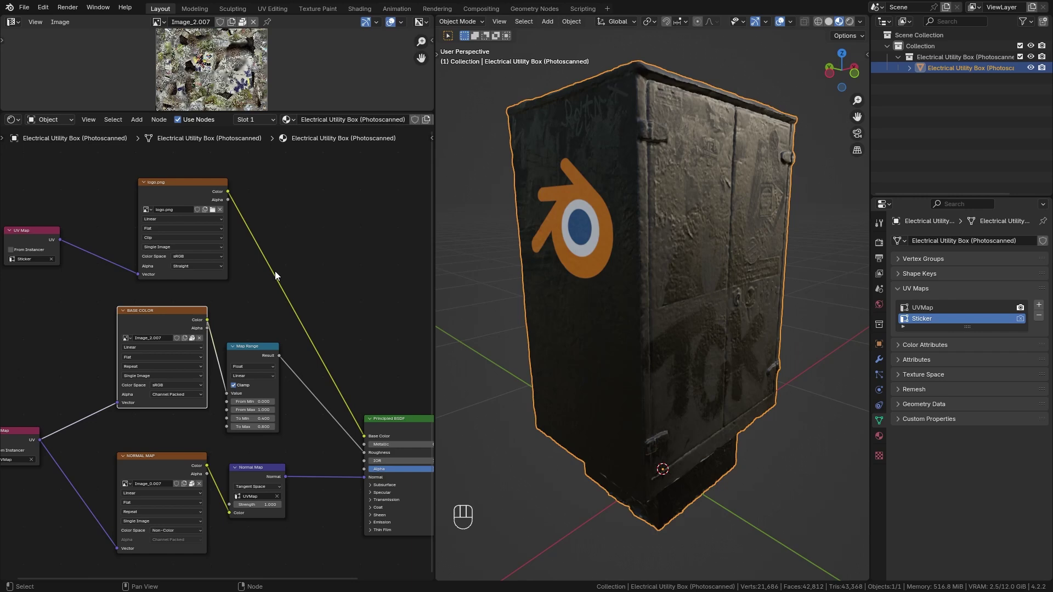
# Test-link BASE COLOR to Base Color, then switch the Base Color back to logo.png
pyautogui.moveTo(206, 320); pyautogui.dragTo(364, 436)
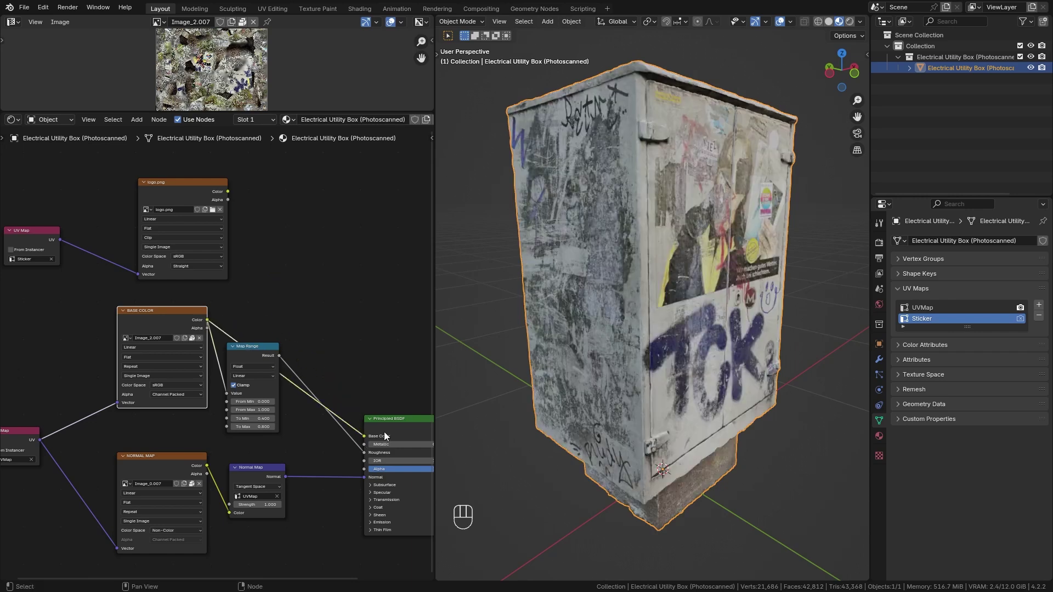
pyautogui.moveTo(650, 258); pyautogui.dragTo(705, 302, button='middle')
pyautogui.moveTo(228, 191); pyautogui.dragTo(364, 436)
pyautogui.moveTo(649, 314); pyautogui.dragTo(428, 331, button='middle')
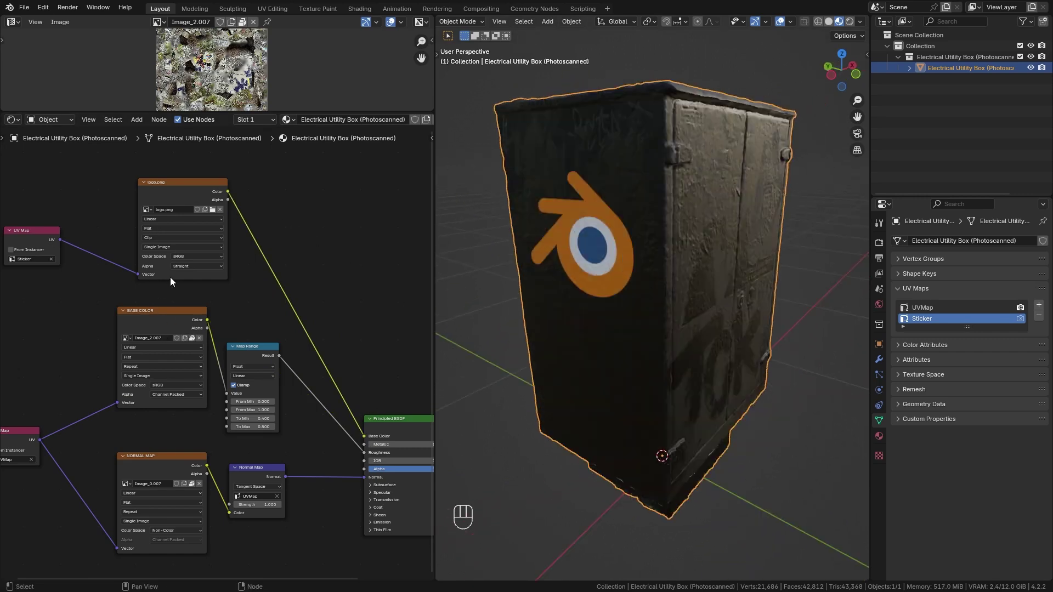
# Add a Mix Color node into the logo link and feed the photo texture into it
pyautogui.hotkey('shift', 'a')
pyautogui.click(325, 233)
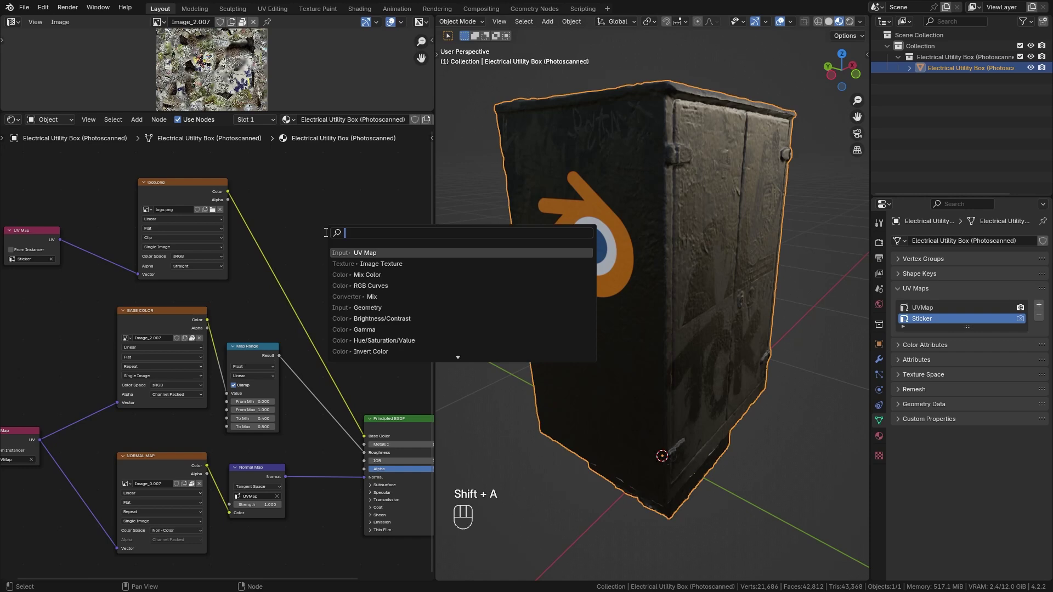
pyautogui.write('mix col')
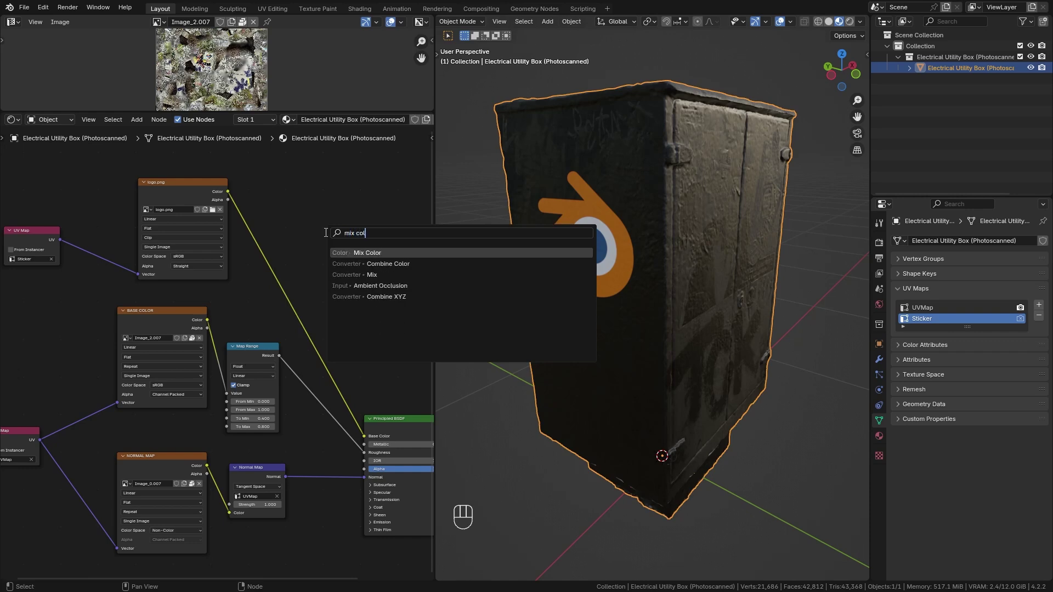
pyautogui.press('Return')
pyautogui.click(279, 236)
pyautogui.scroll(2, 268, 295)
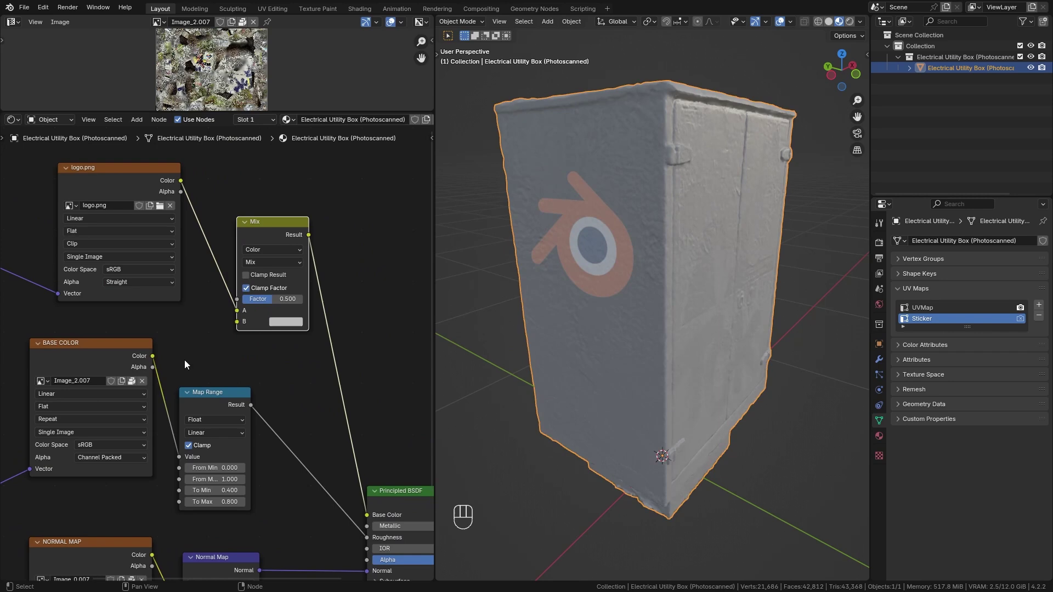
pyautogui.moveTo(153, 355); pyautogui.dragTo(153, 355)
pyautogui.moveTo(226, 318); pyautogui.dragTo(236, 322)
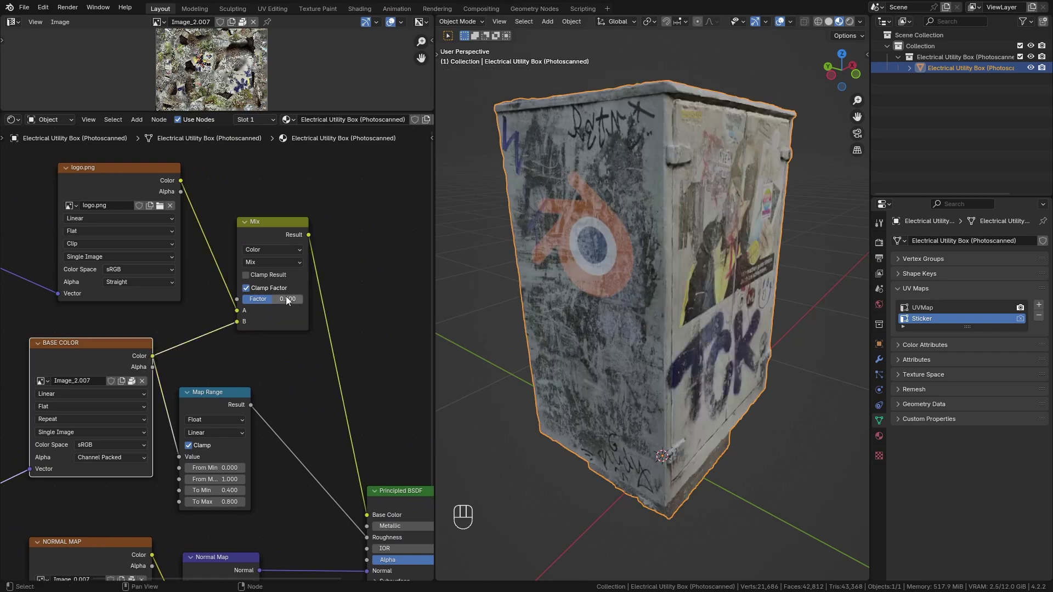
# Use logo.png's Alpha as the Mix node's Factor
pyautogui.moveTo(694, 271); pyautogui.dragTo(665, 211, button='middle')
pyautogui.scroll(5, 666, 211)
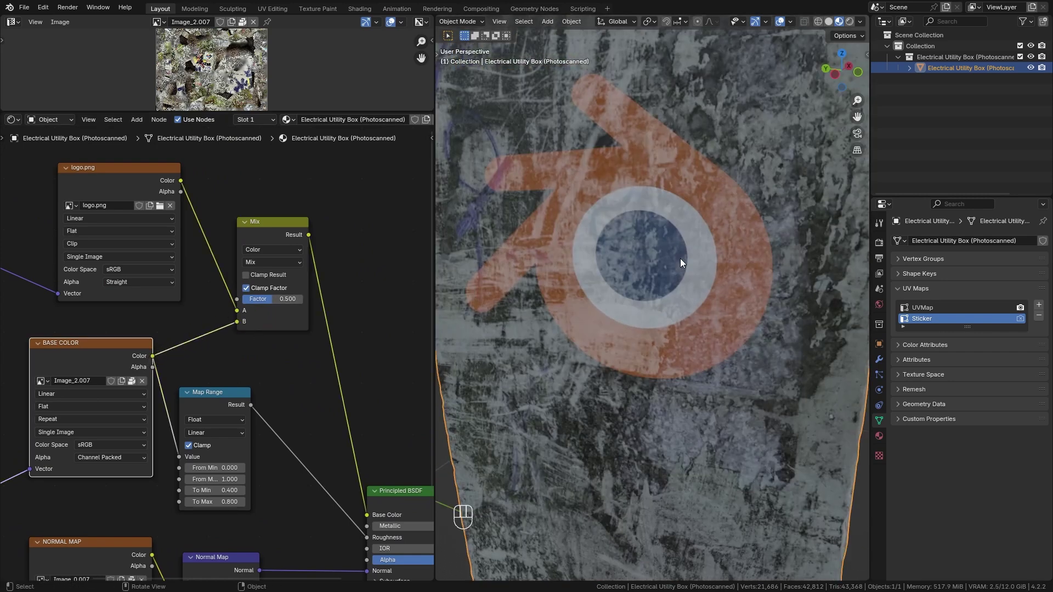
pyautogui.keyDown('shift'); pyautogui.scroll(1, 244, 220); pyautogui.keyUp('shift')
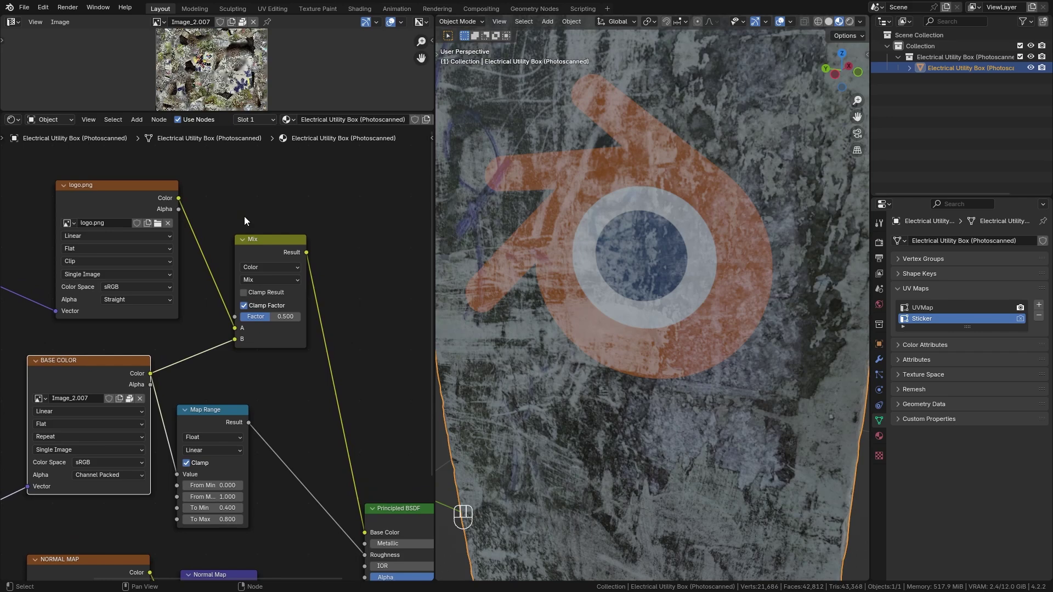
pyautogui.moveTo(178, 209); pyautogui.dragTo(229, 317)
pyautogui.scroll(-3, 751, 222)
pyautogui.scroll(1, 604, 291)
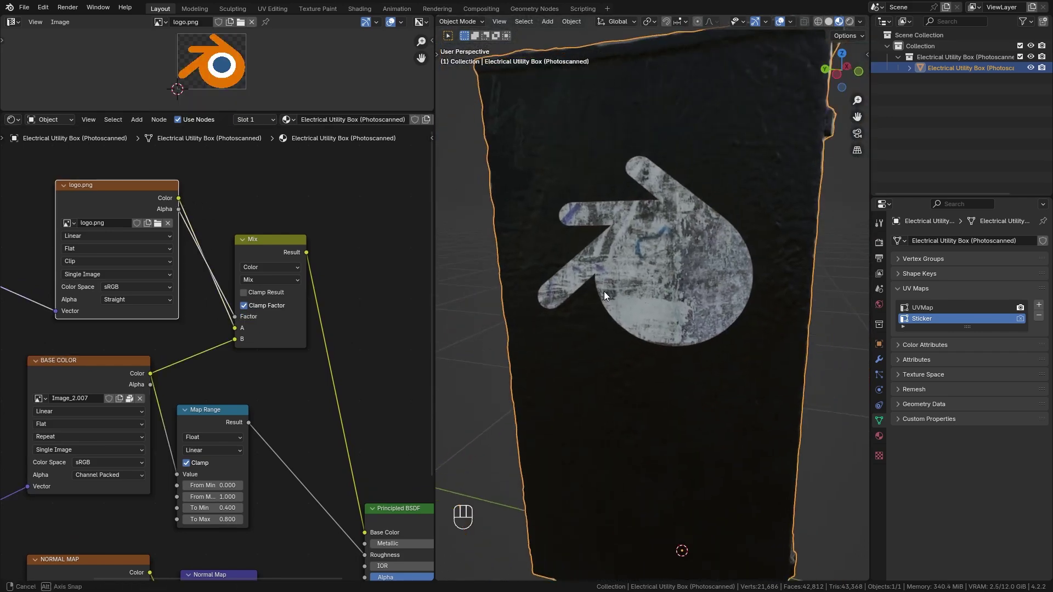
pyautogui.scroll(2, 200, 337)
# Connect BASE COLOR's Color to the Mix A input and logo.png's Color to B
pyautogui.moveTo(118, 383); pyautogui.dragTo(193, 345)
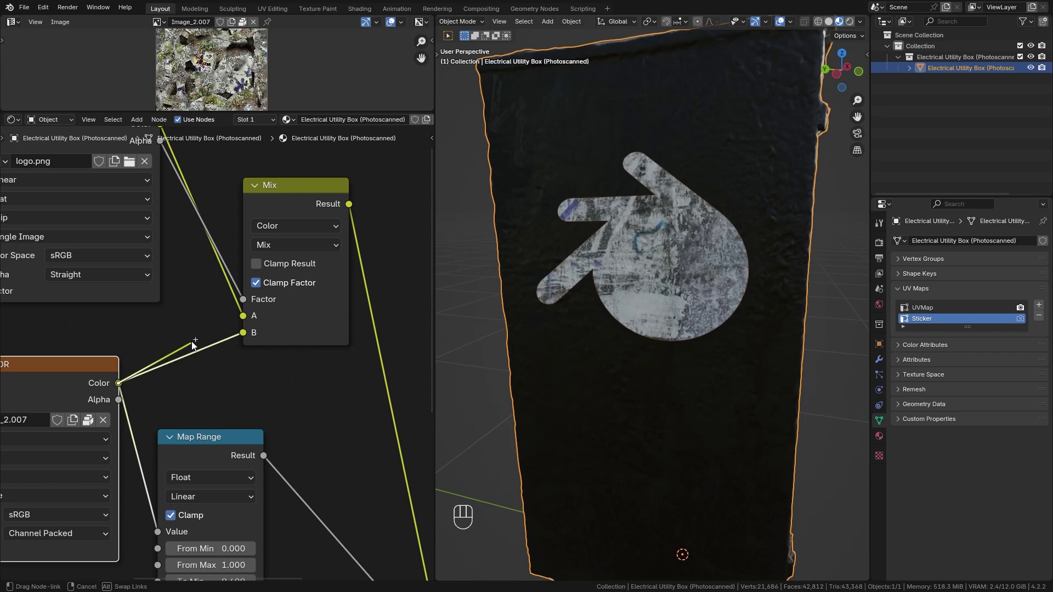
pyautogui.moveTo(242, 319); pyautogui.dragTo(243, 315)
pyautogui.scroll(-2, 196, 328)
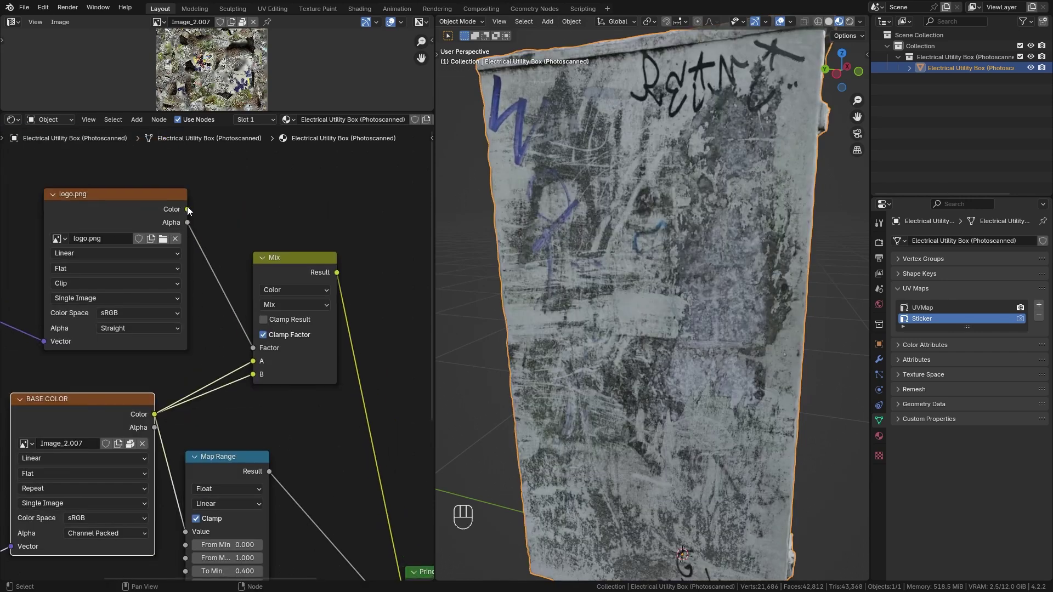
pyautogui.moveTo(187, 209); pyautogui.dragTo(208, 234)
pyautogui.moveTo(240, 361); pyautogui.dragTo(254, 374)
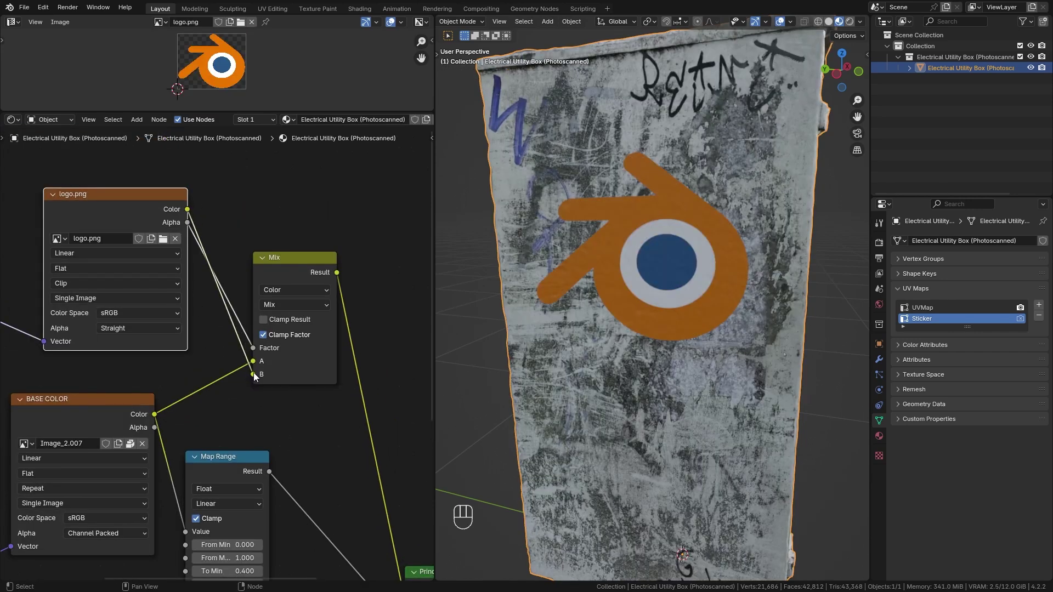
pyautogui.scroll(-3, 631, 309)
# Inspect the logo sticker over the graffiti and shrink the node editor back down
pyautogui.moveTo(716, 241); pyautogui.dragTo(709, 276, button='middle')
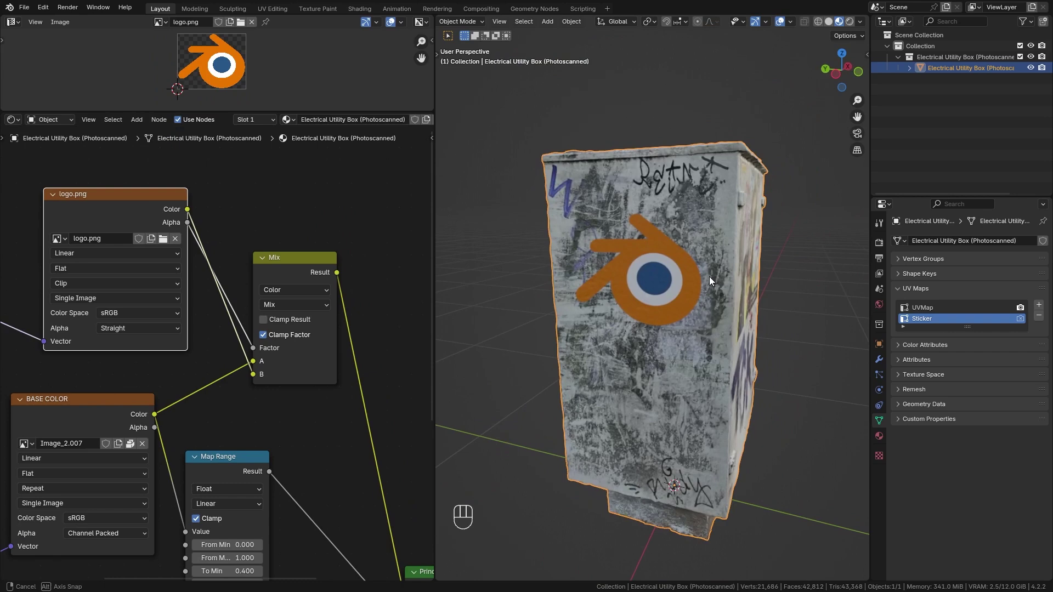
pyautogui.scroll(3, 712, 275)
pyautogui.scroll(3, 712, 275)
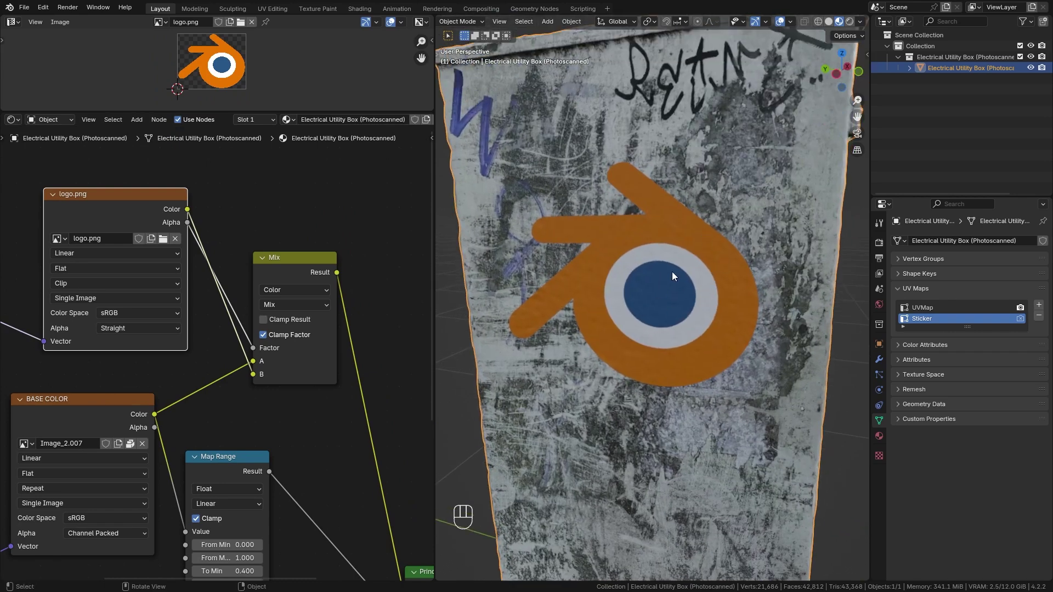
pyautogui.scroll(-5, 672, 272)
pyautogui.moveTo(675, 295); pyautogui.dragTo(565, 309, button='middle')
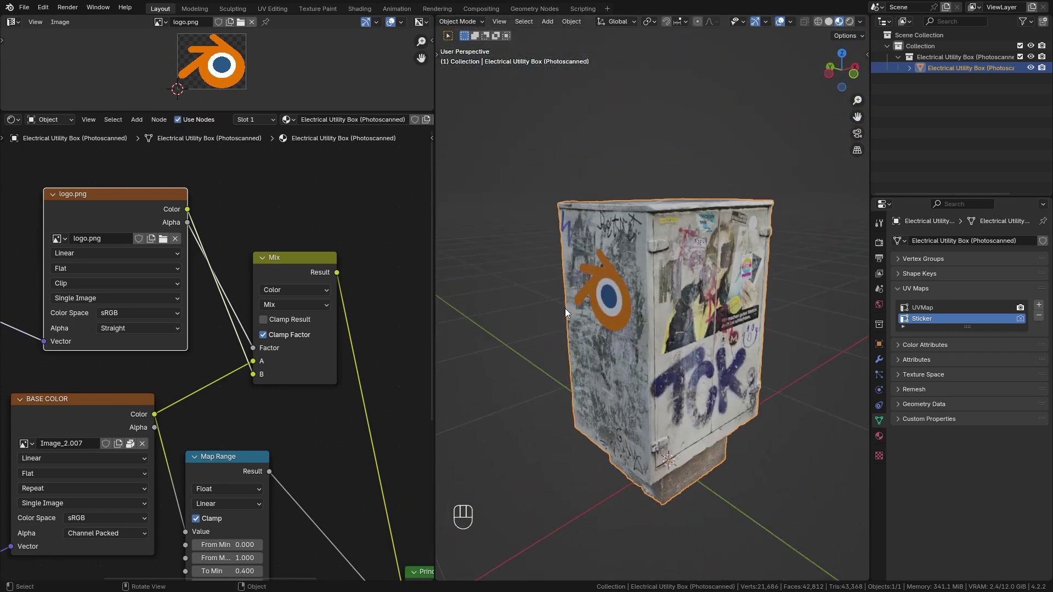
pyautogui.moveTo(206, 109); pyautogui.dragTo(206, 360)
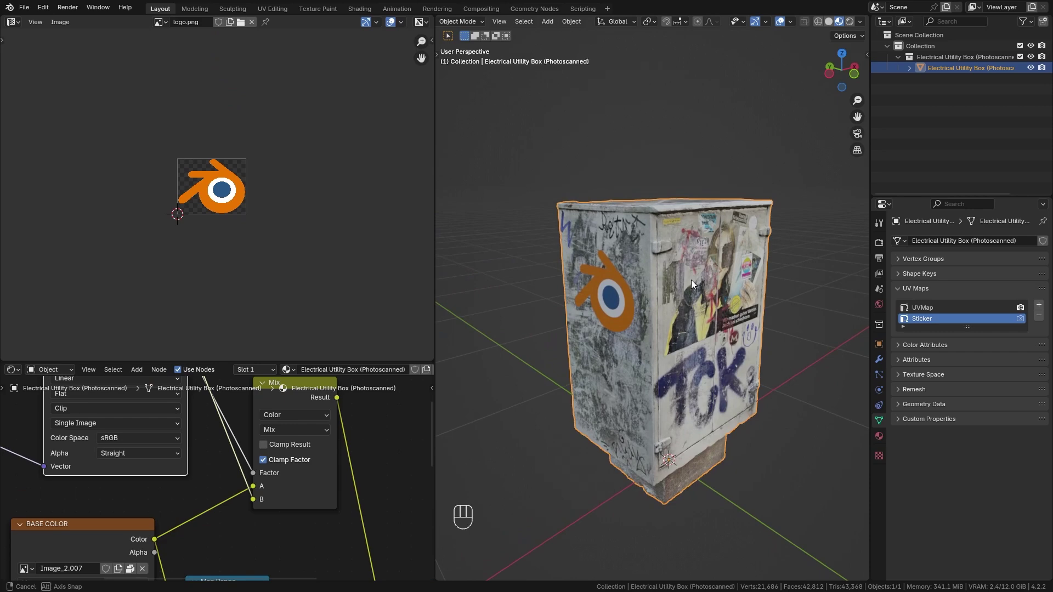
# Move the logo's UV islands so the sticker sits lower on the side face, then exit Edit Mode
pyautogui.moveTo(691, 280); pyautogui.dragTo(697, 280, button='middle')
pyautogui.press('Tab')
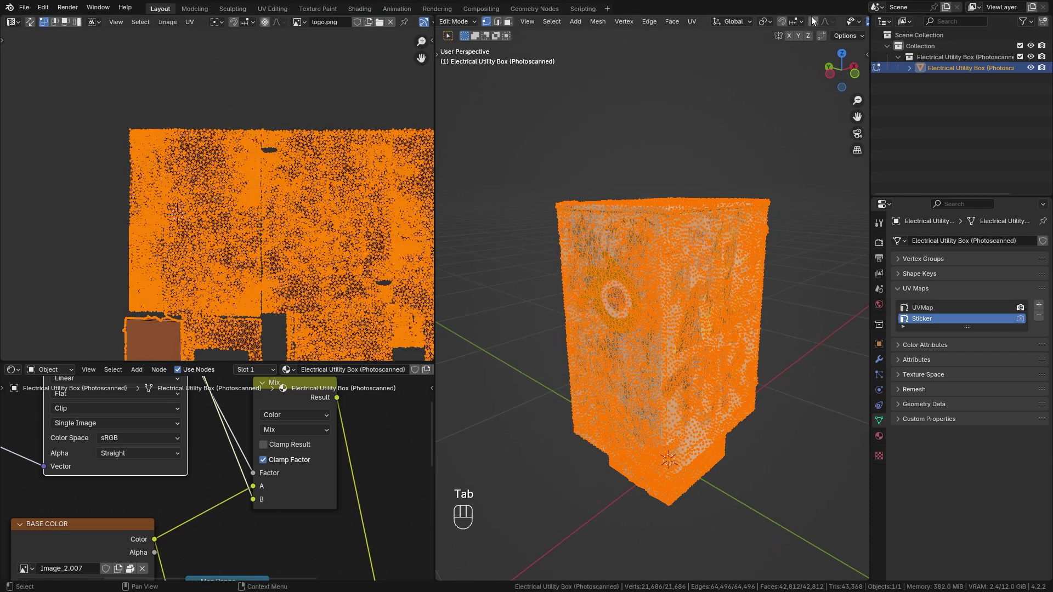
pyautogui.scroll(-4, 813, 20)
pyautogui.click(785, 21)
pyautogui.press('g')
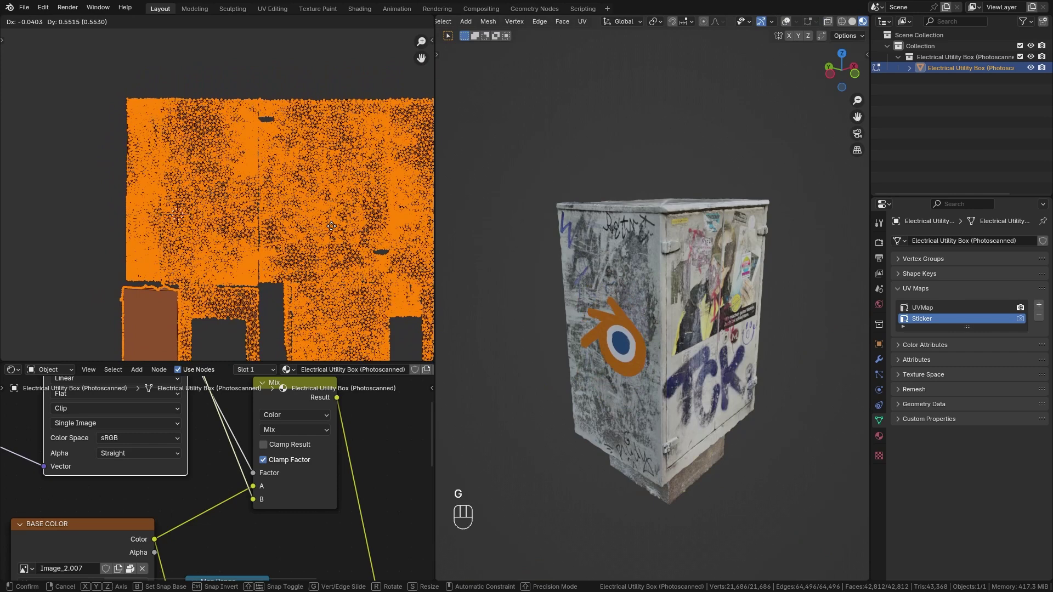
pyautogui.click(333, 195)
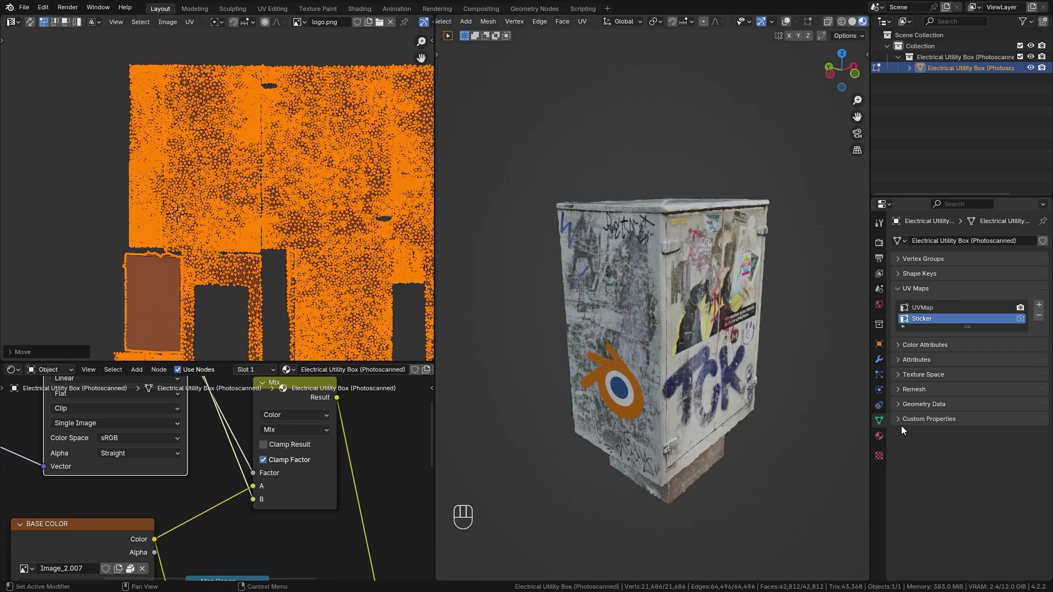
pyautogui.press('Tab')
pyautogui.scroll(3, 584, 350)
pyautogui.moveTo(604, 360)
pyautogui.mouseDown(button='middle')
pyautogui.moveTo(734, 344)
pyautogui.moveTo(597, 353)
pyautogui.mouseUp(button='middle')
# Import logo.png as an Image > Mesh Plane beside the utility box
pyautogui.moveTo(439, 352); pyautogui.dragTo(17, 352)
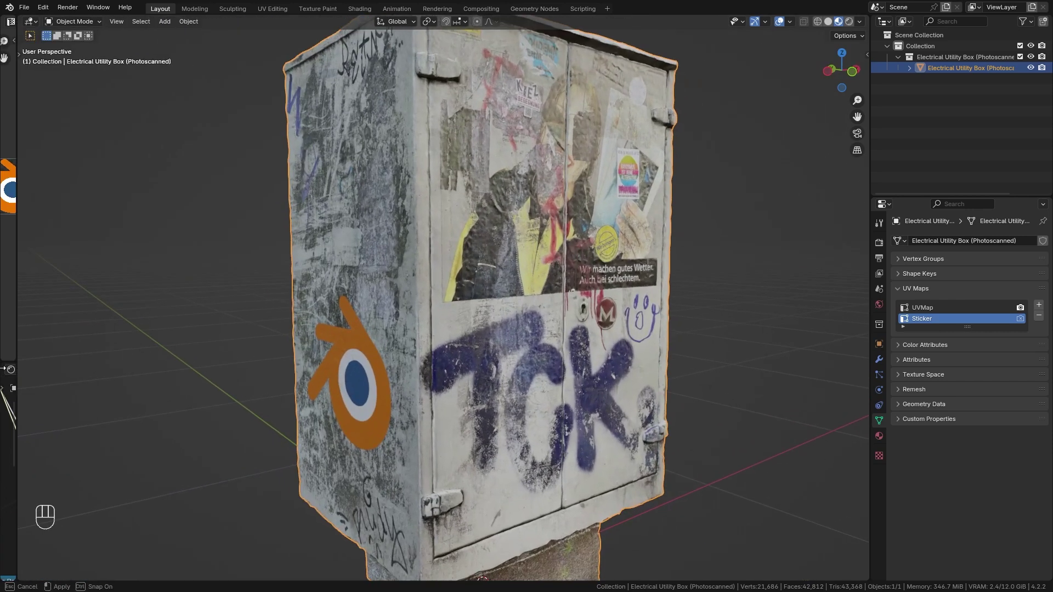
pyautogui.scroll(-3, 418, 307)
pyautogui.keyDown('shift'); pyautogui.moveTo(576, 340); pyautogui.dragTo(590, 344, button='middle'); pyautogui.keyUp('shift')
pyautogui.scroll(-3, 576, 326)
pyautogui.moveTo(560, 308); pyautogui.dragTo(499, 305, button='middle')
pyautogui.scroll(4, 499, 306)
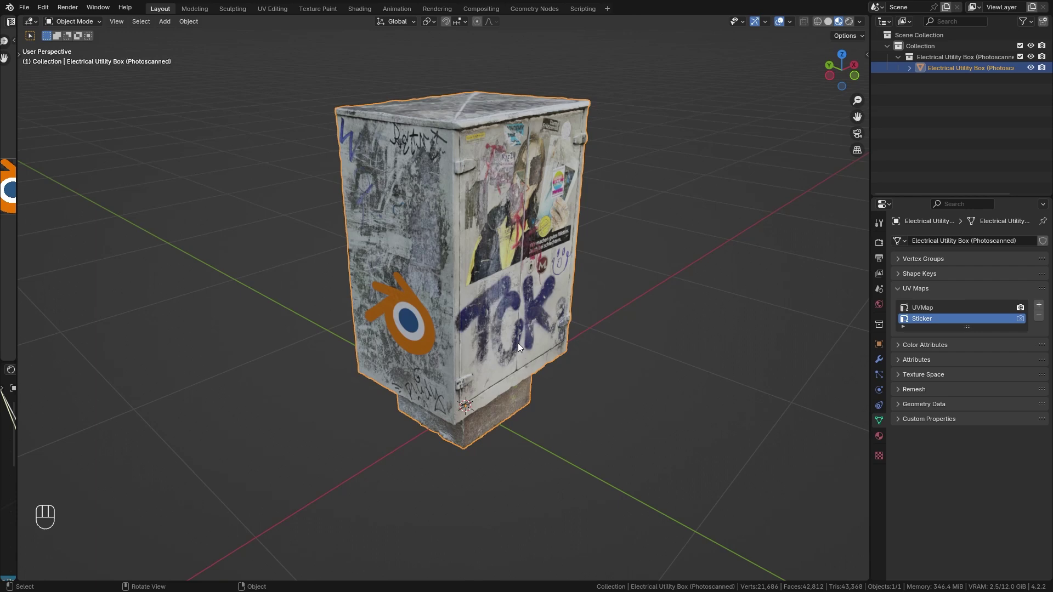
pyautogui.moveTo(513, 350); pyautogui.dragTo(525, 281, button='middle')
pyautogui.hotkey('shift', 'a')
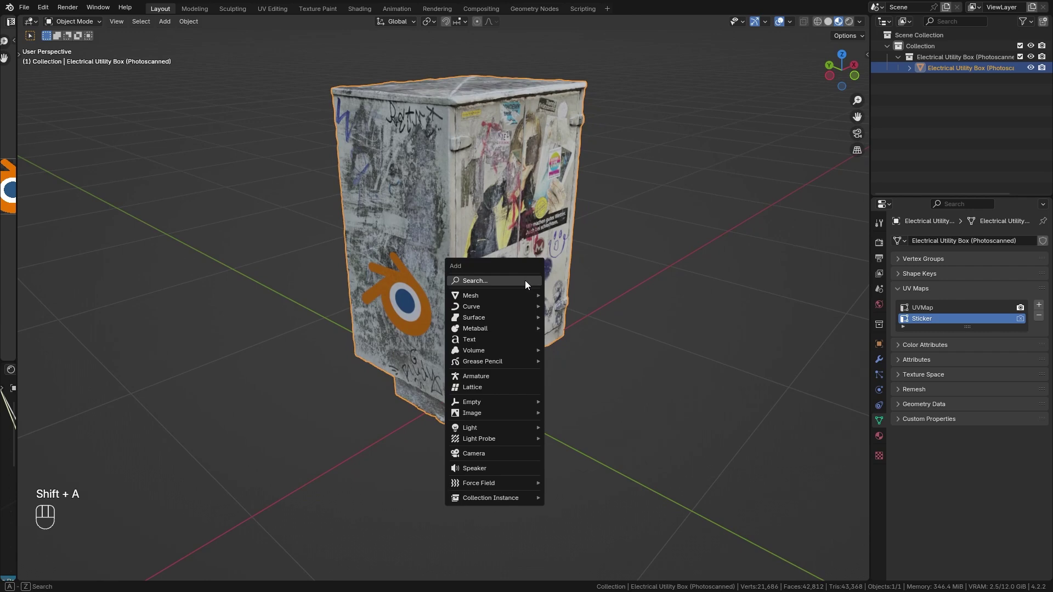
pyautogui.moveTo(493, 413)
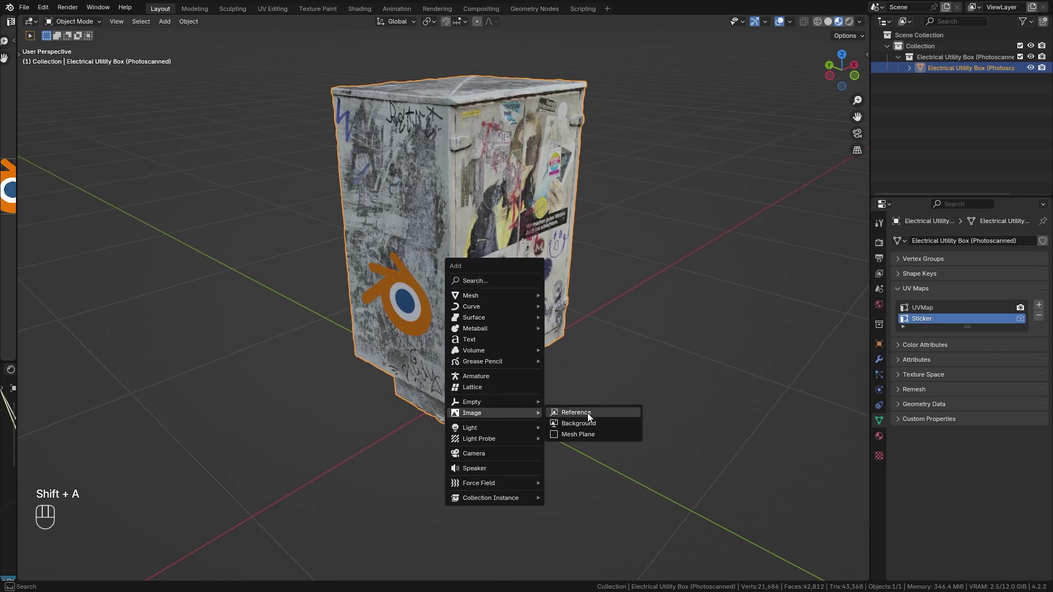
pyautogui.click(590, 436)
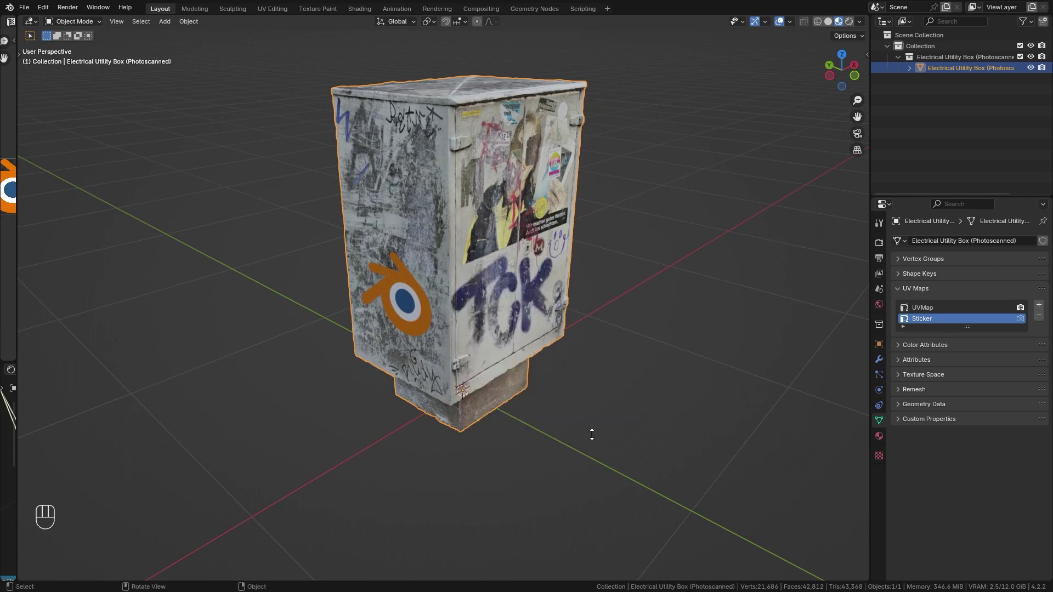
pyautogui.click(414, 227)
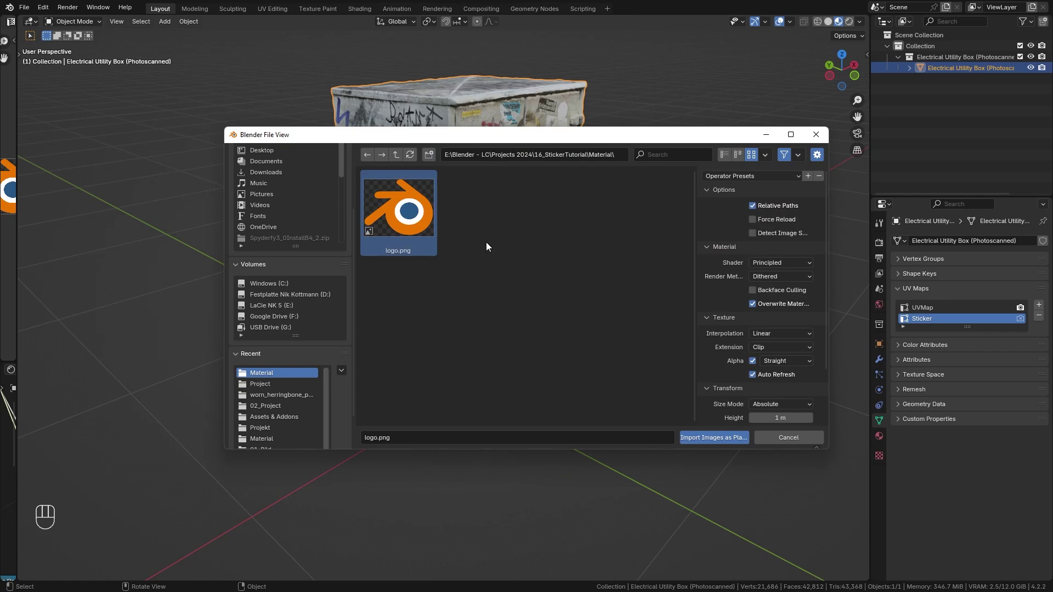
pyautogui.click(723, 438)
# Place the logo plane, rotate it 90° on X to stand upright, and raise it along Z
pyautogui.press('g')
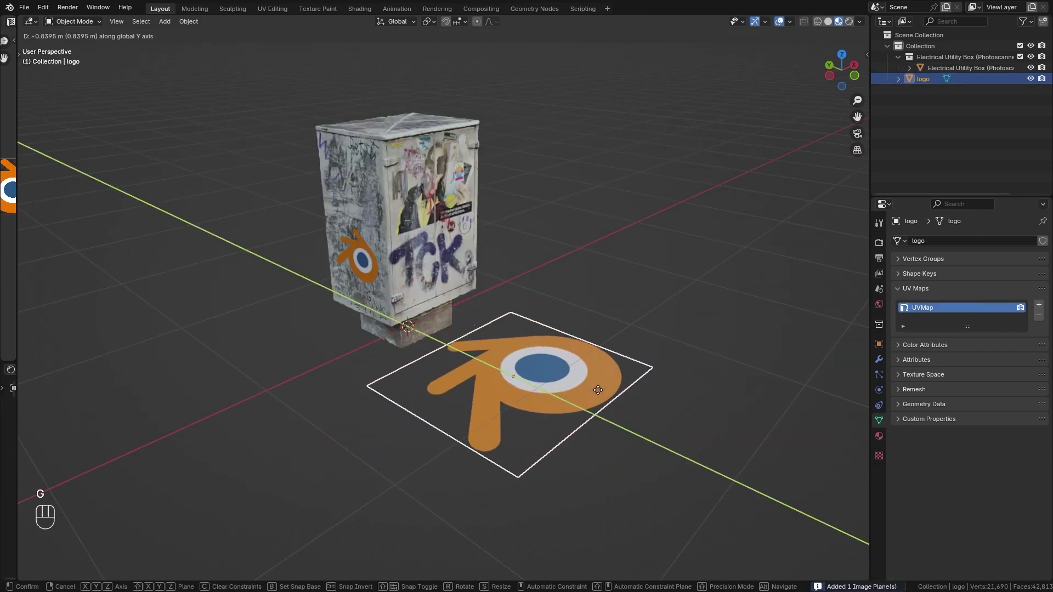
pyautogui.click(647, 403)
pyautogui.write('r')
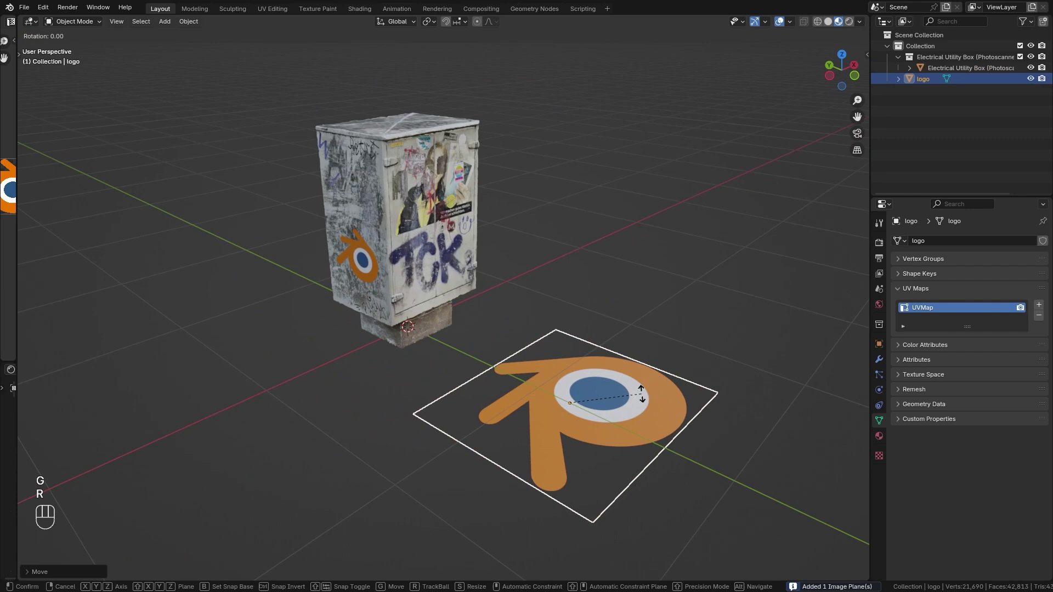
pyautogui.write('x90')
pyautogui.press('Return')
pyautogui.press('g')
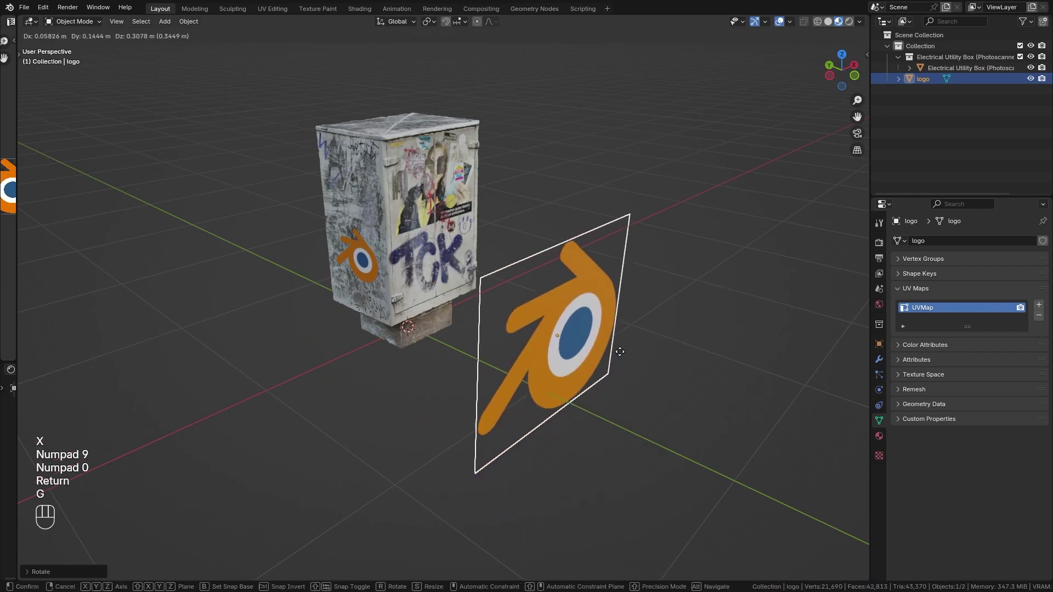
pyautogui.press('z')
pyautogui.click(672, 381)
# Shrink the upright logo plane in front view
pyautogui.press('KP_1')
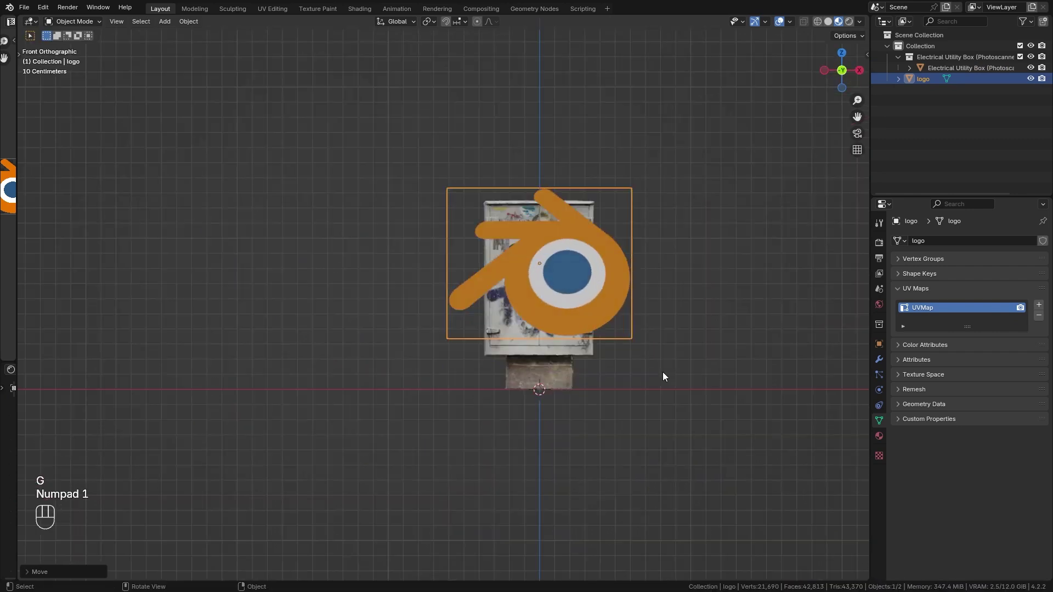
pyautogui.press('s')
pyautogui.click(557, 250)
pyautogui.scroll(4, 557, 249)
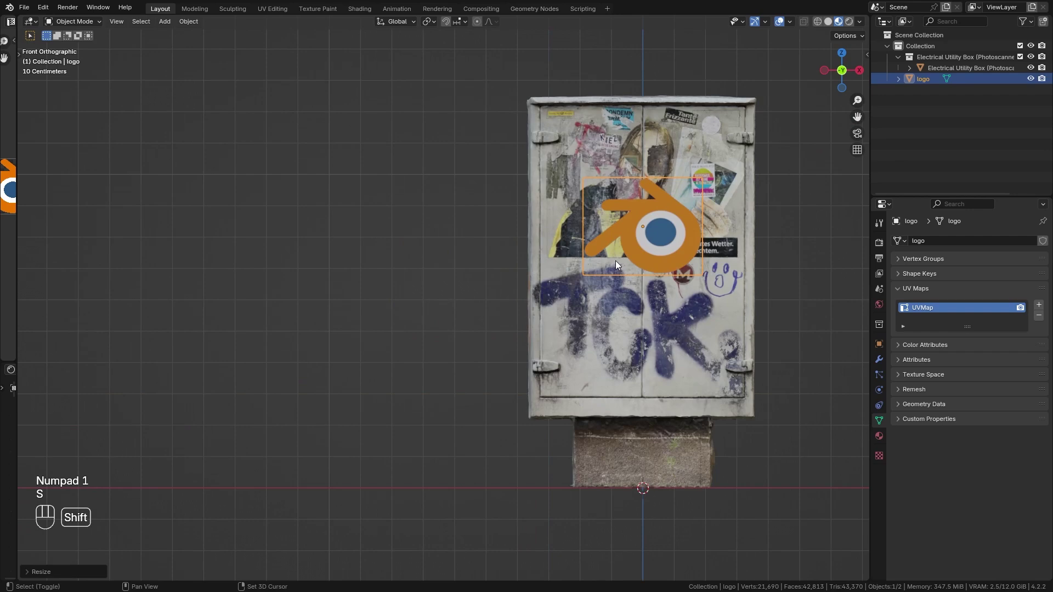
pyautogui.keyDown('shift'); pyautogui.moveTo(615, 261); pyautogui.dragTo(647, 304, button='middle'); pyautogui.keyUp('shift')
# Move the logo plane against the box's front face over the poster
pyautogui.press('g')
pyautogui.click(434, 271)
pyautogui.press('g')
pyautogui.click(627, 247)
pyautogui.scroll(5, 626, 247)
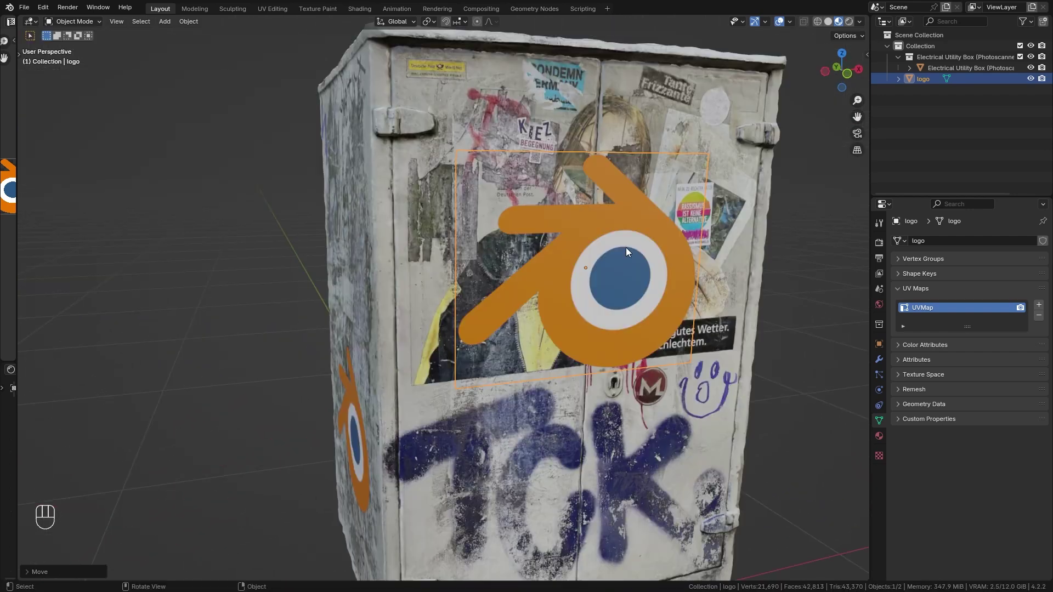
pyautogui.moveTo(626, 248); pyautogui.dragTo(574, 175, button='middle')
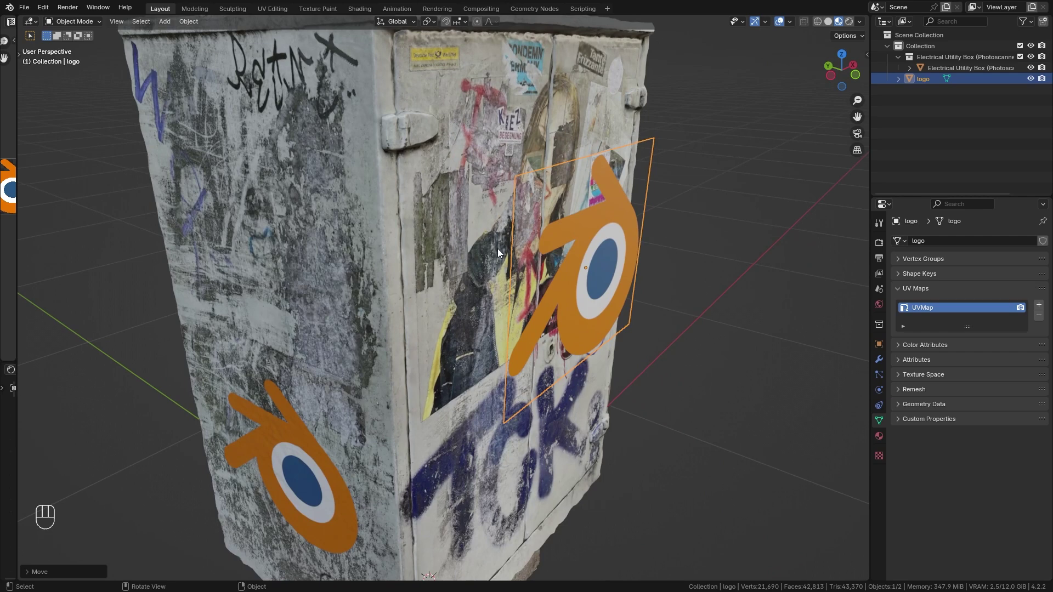
pyautogui.scroll(-3, 498, 248)
# Add a Shrinkwrap modifier to the logo with Wrap Method set to Project
pyautogui.click(880, 360)
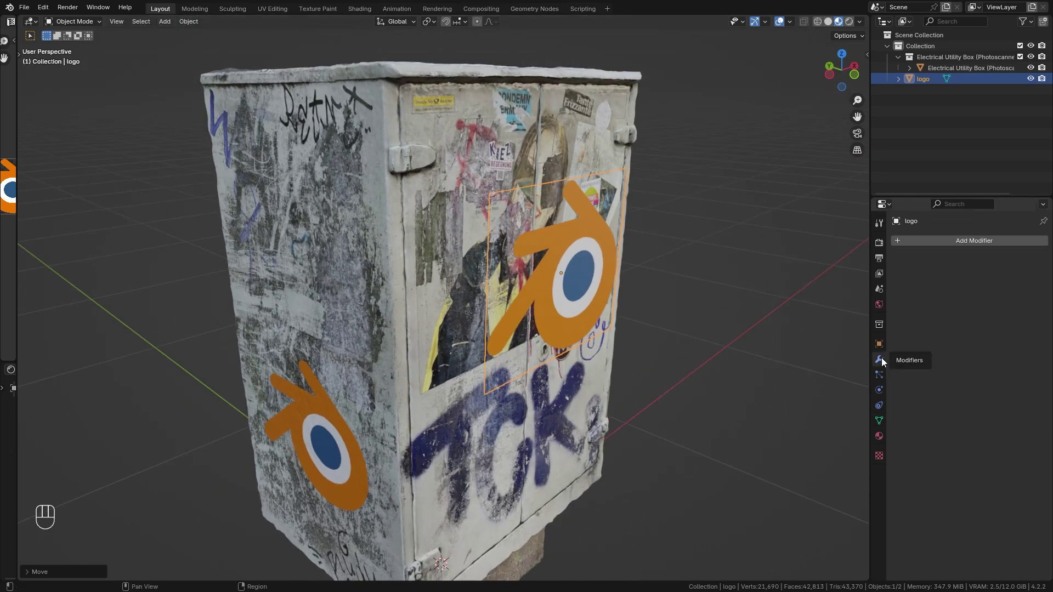
pyautogui.click(949, 240)
pyautogui.moveTo(942, 241)
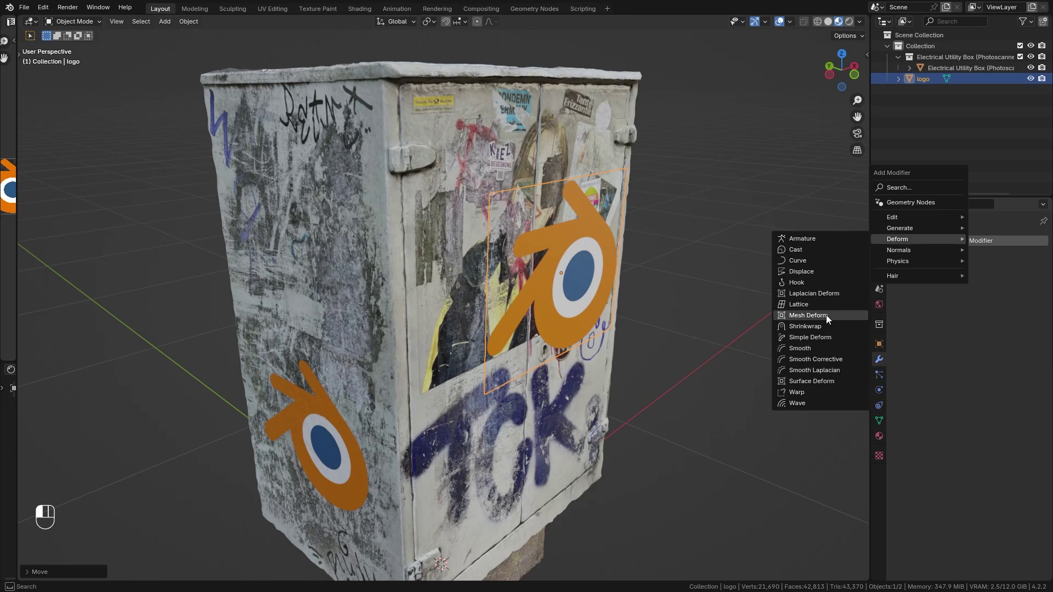
pyautogui.click(816, 327)
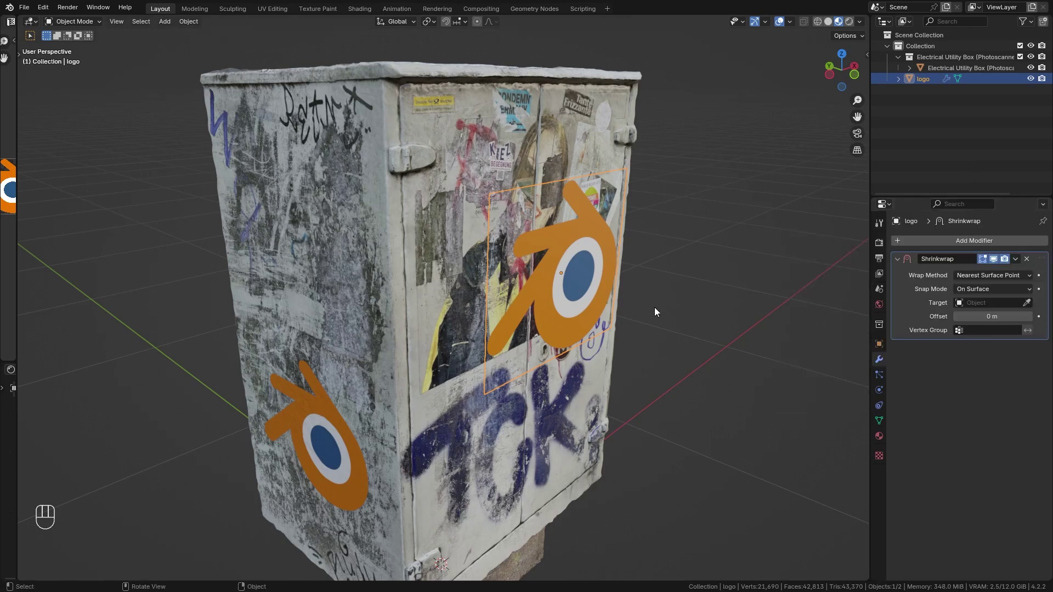
pyautogui.scroll(2, 654, 307)
pyautogui.click(1006, 275)
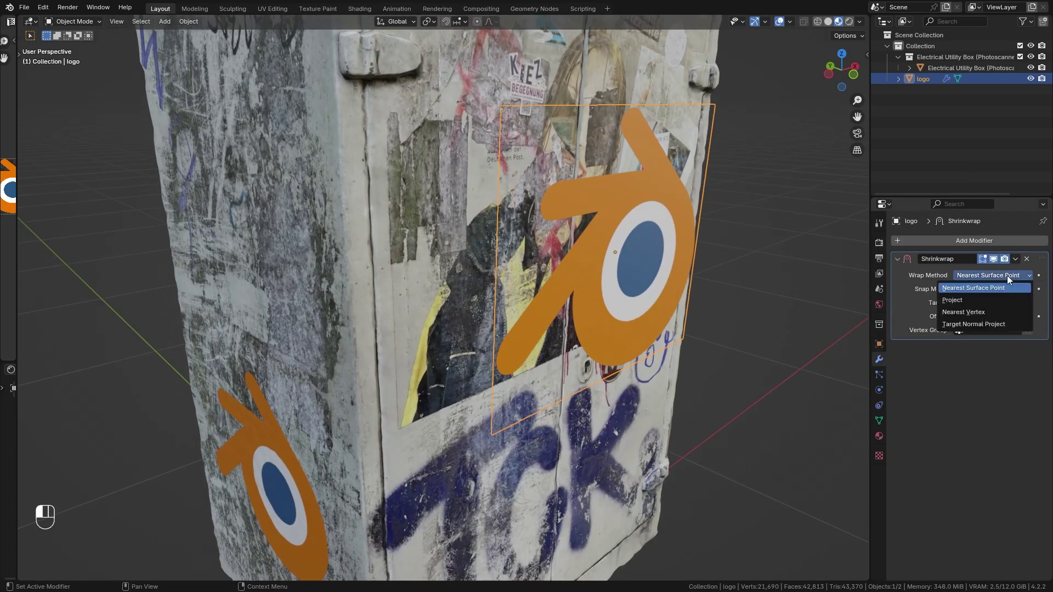
pyautogui.click(992, 301)
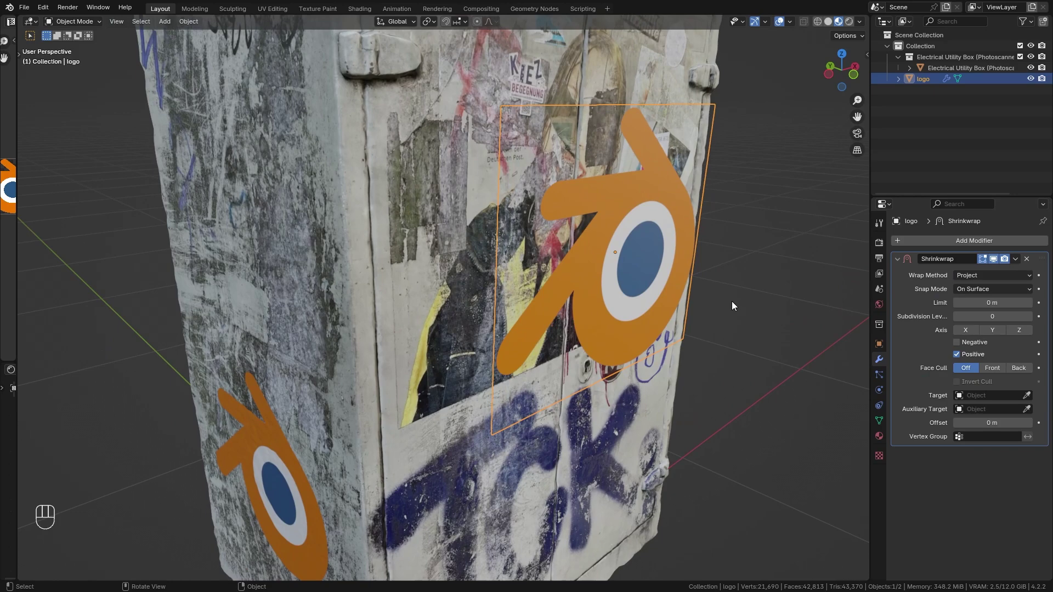
# Target the utility box, enable Negative projection, and recentre the logo on the front
pyautogui.click(1026, 396)
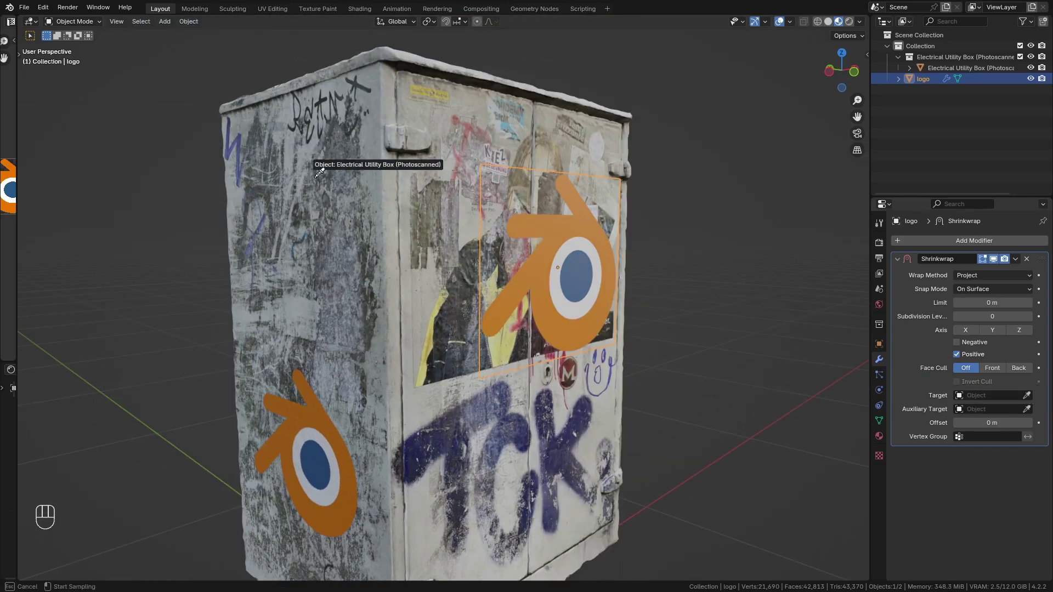
pyautogui.click(317, 182)
pyautogui.moveTo(447, 221); pyautogui.dragTo(535, 283, button='middle')
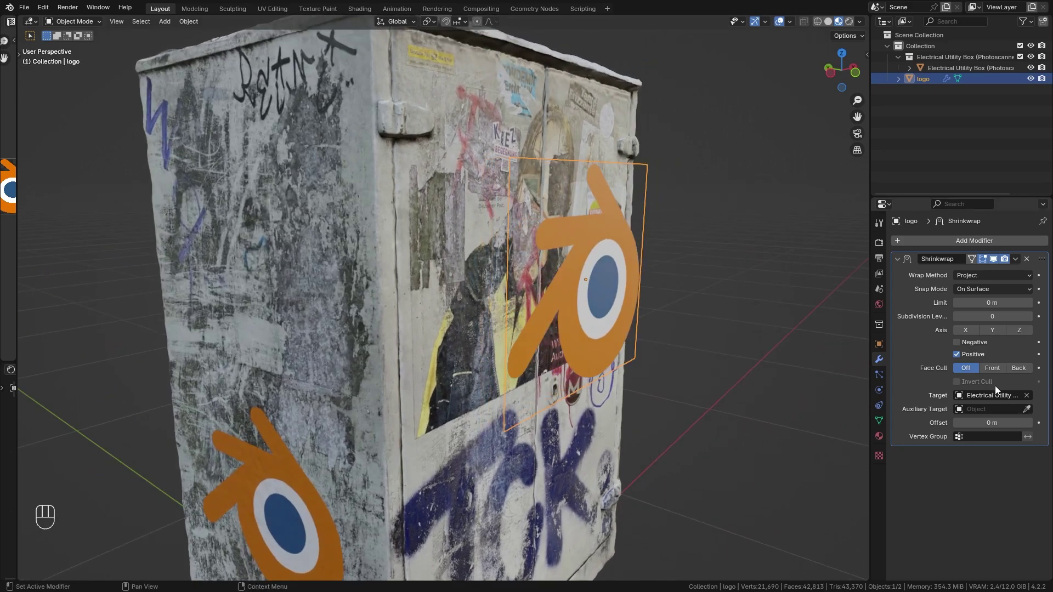
pyautogui.click(956, 342)
pyautogui.moveTo(576, 329); pyautogui.dragTo(458, 333, button='middle')
pyautogui.press('g')
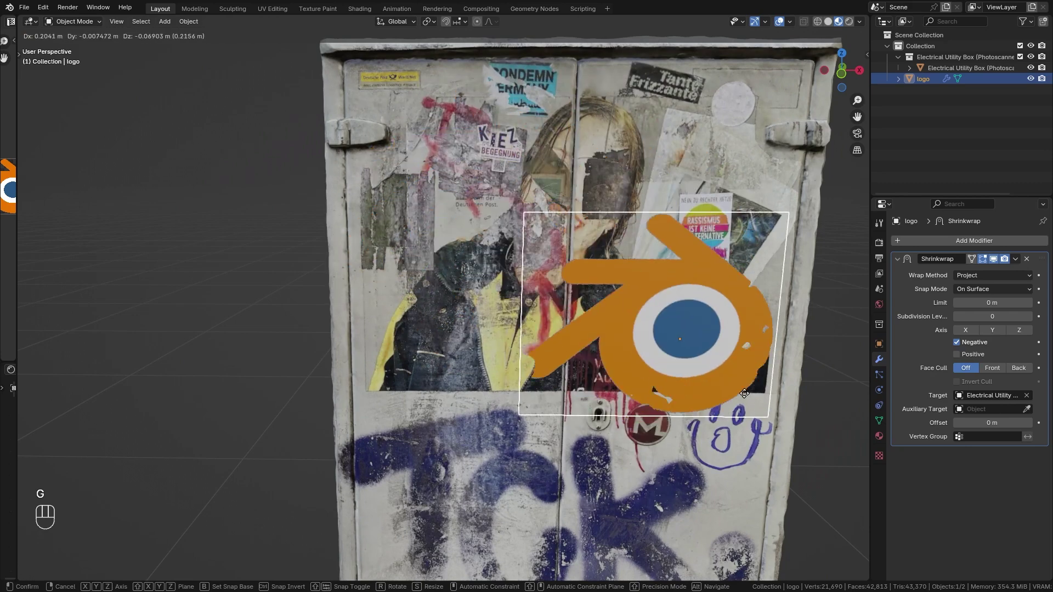
pyautogui.click(620, 282)
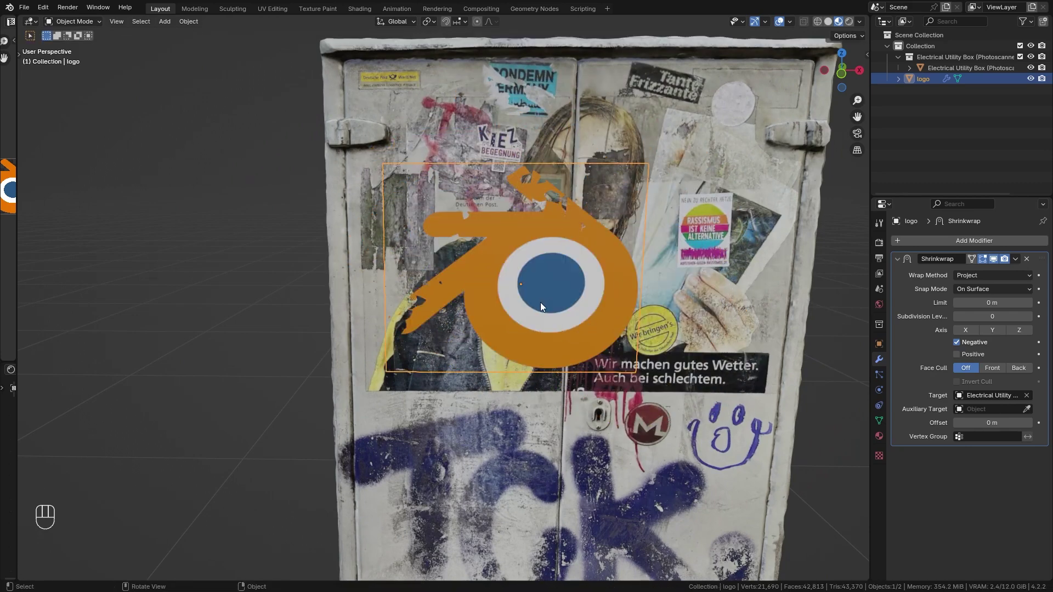
pyautogui.moveTo(540, 302); pyautogui.dragTo(538, 217, button='middle')
# Subdivide the logo plane four times in Edit Mode, then return to Object Mode
pyautogui.press('Tab')
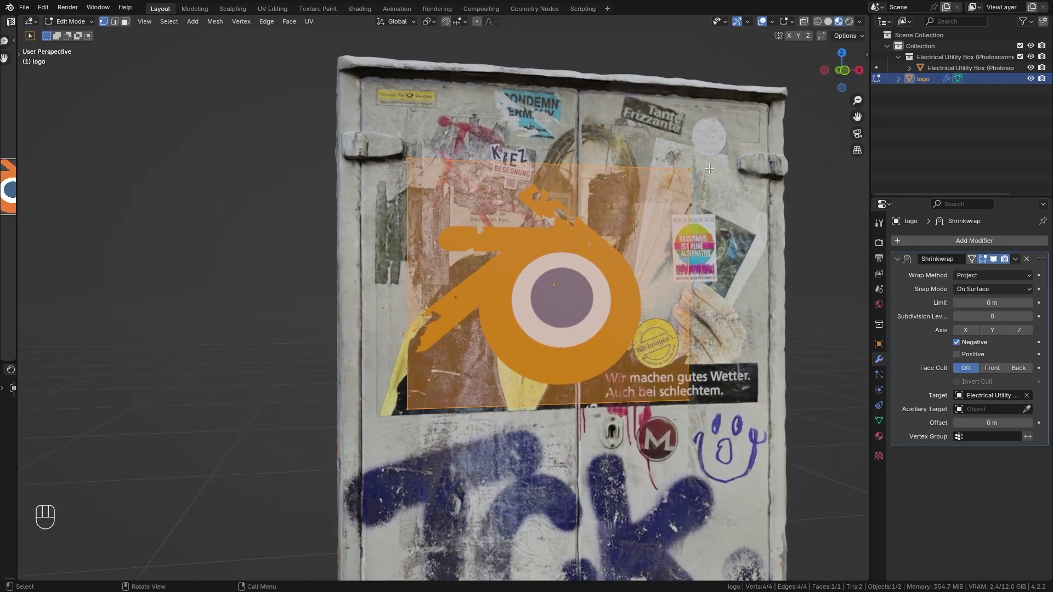
pyautogui.rightClick(563, 261)
pyautogui.click(563, 261)
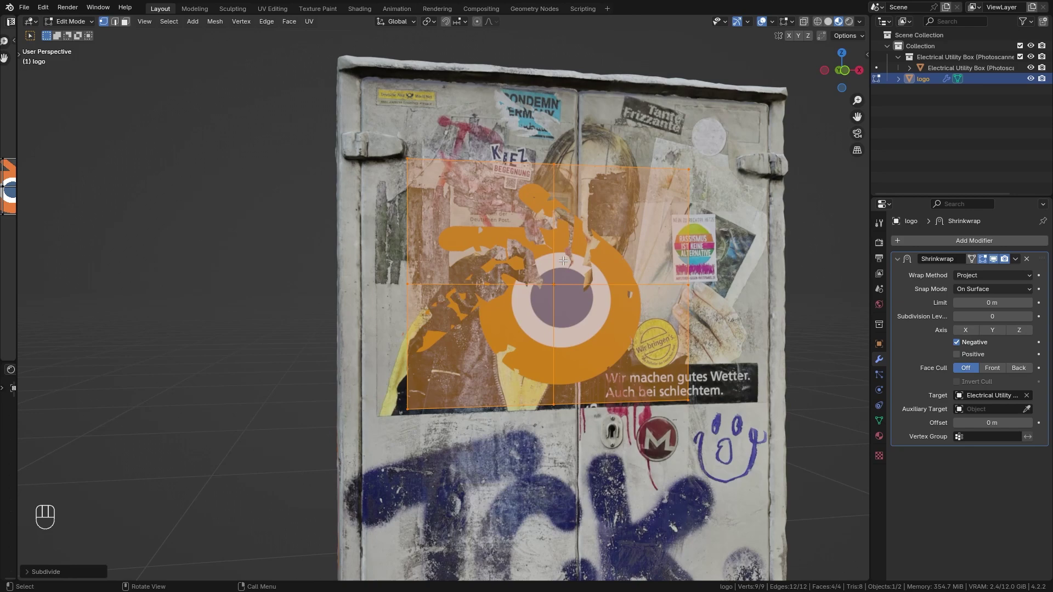
pyautogui.rightClick(562, 261)
pyautogui.click(563, 261)
pyautogui.rightClick(561, 260)
pyautogui.click(561, 260)
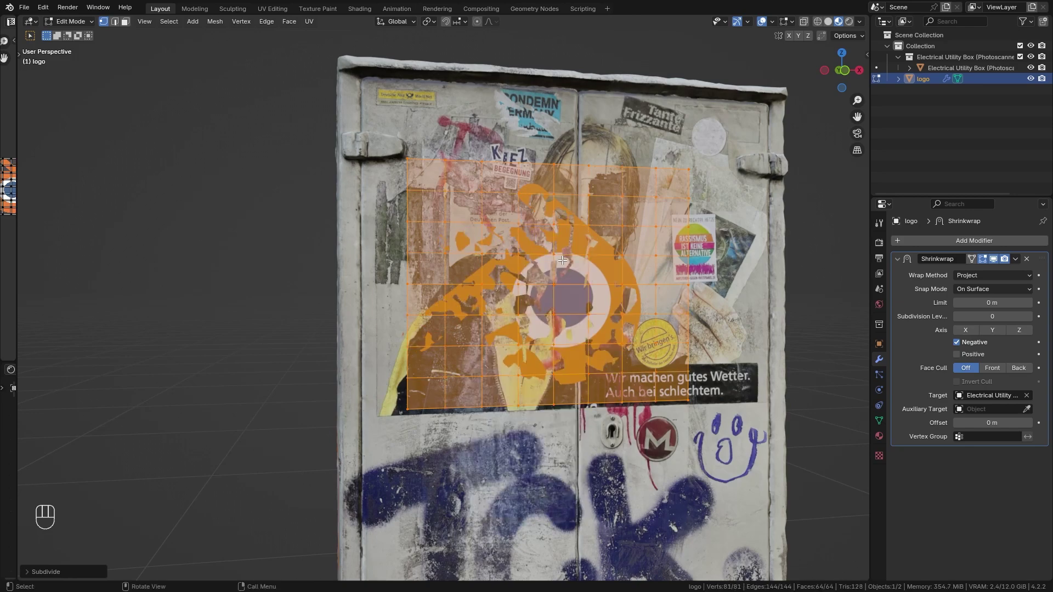
pyautogui.rightClick(561, 261)
pyautogui.click(560, 262)
pyautogui.rightClick(561, 261)
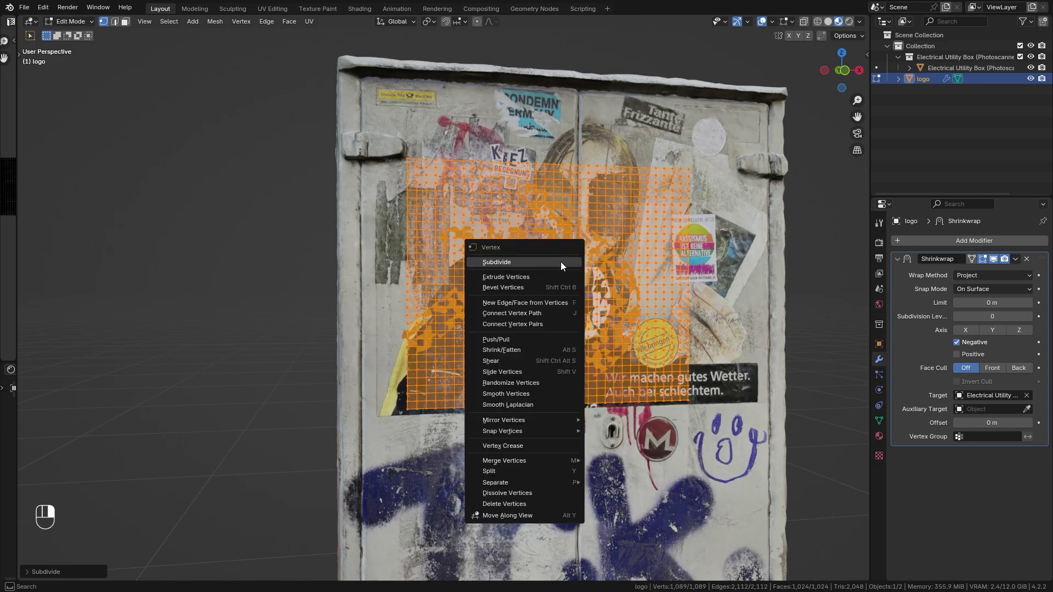
pyautogui.press('Tab')
pyautogui.moveTo(561, 261); pyautogui.dragTo(515, 304, button='middle')
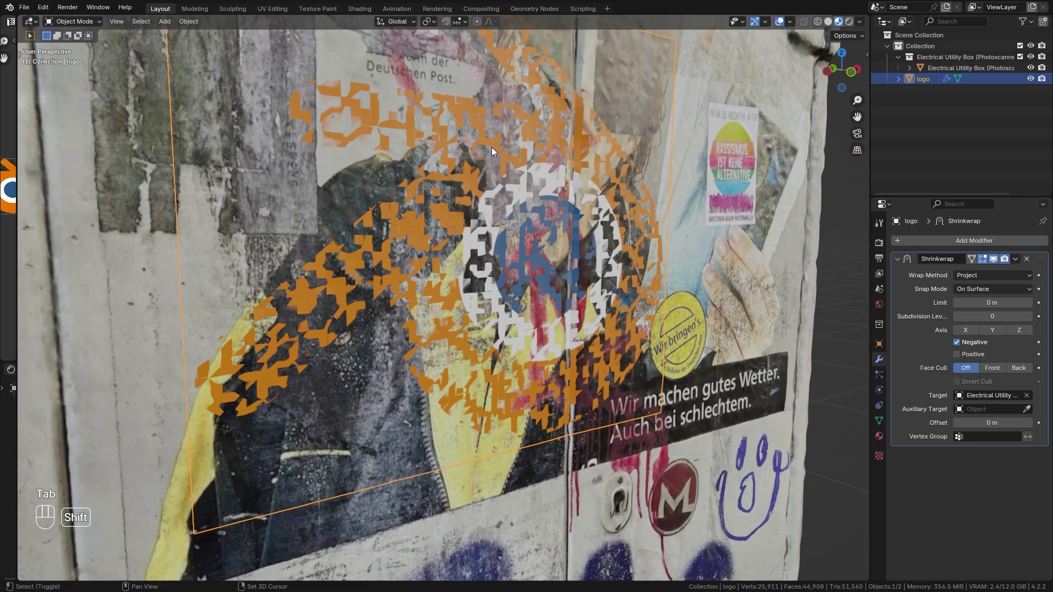
pyautogui.keyDown('shift'); pyautogui.moveTo(491, 147); pyautogui.dragTo(539, 211, button='middle'); pyautogui.keyUp('shift')
pyautogui.moveTo(456, 294); pyautogui.dragTo(607, 365, button='middle')
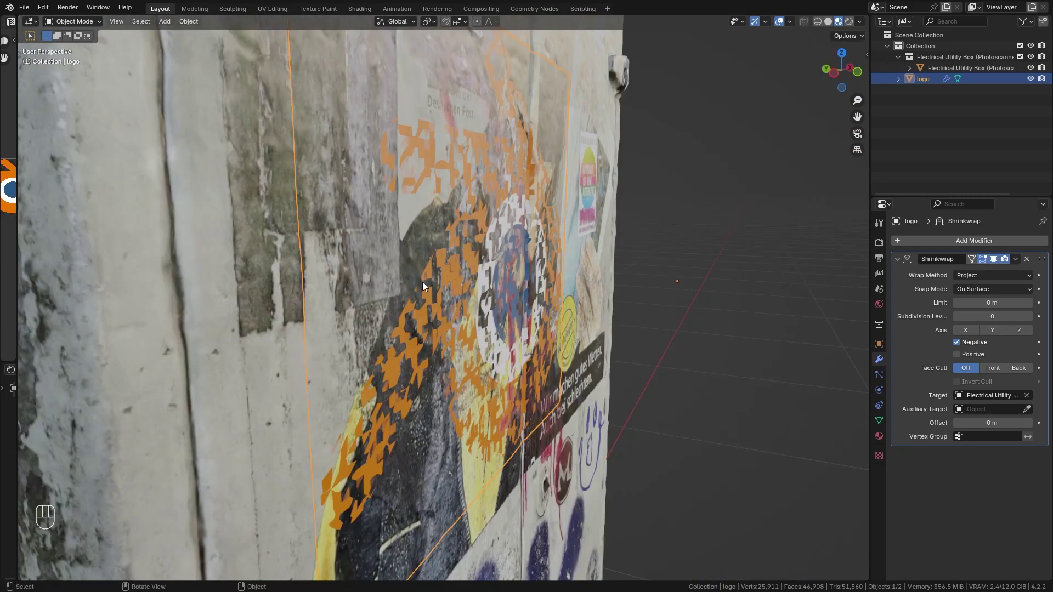
# Set the Shrinkwrap offset to 0.003 m to lift the logo off the surface
pyautogui.moveTo(512, 318); pyautogui.dragTo(433, 333, button='middle')
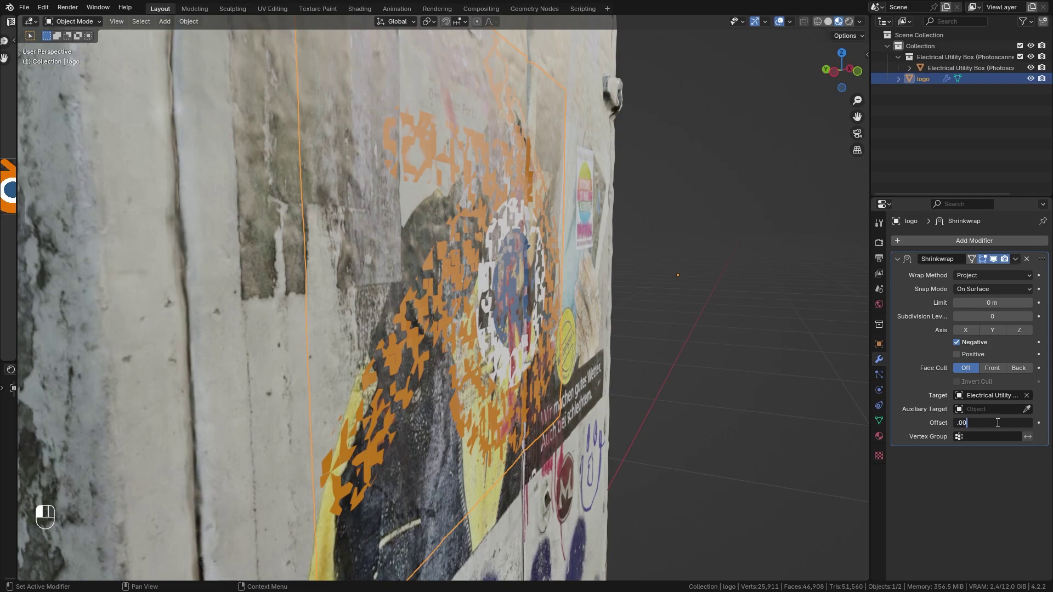
pyautogui.press('Return')
pyautogui.scroll(3, 490, 331)
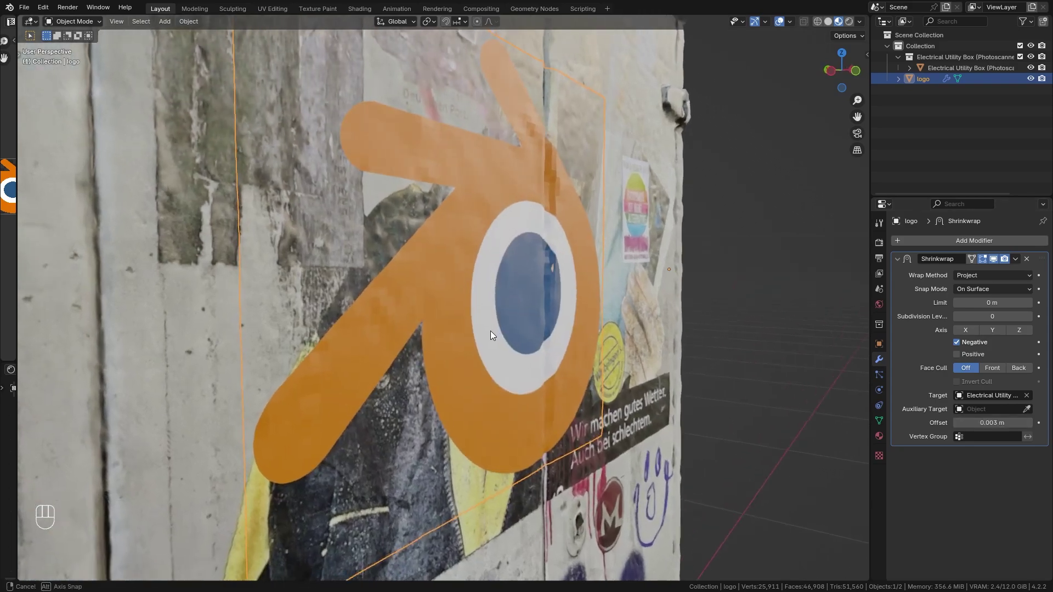
pyautogui.moveTo(490, 331); pyautogui.dragTo(471, 321, button='middle')
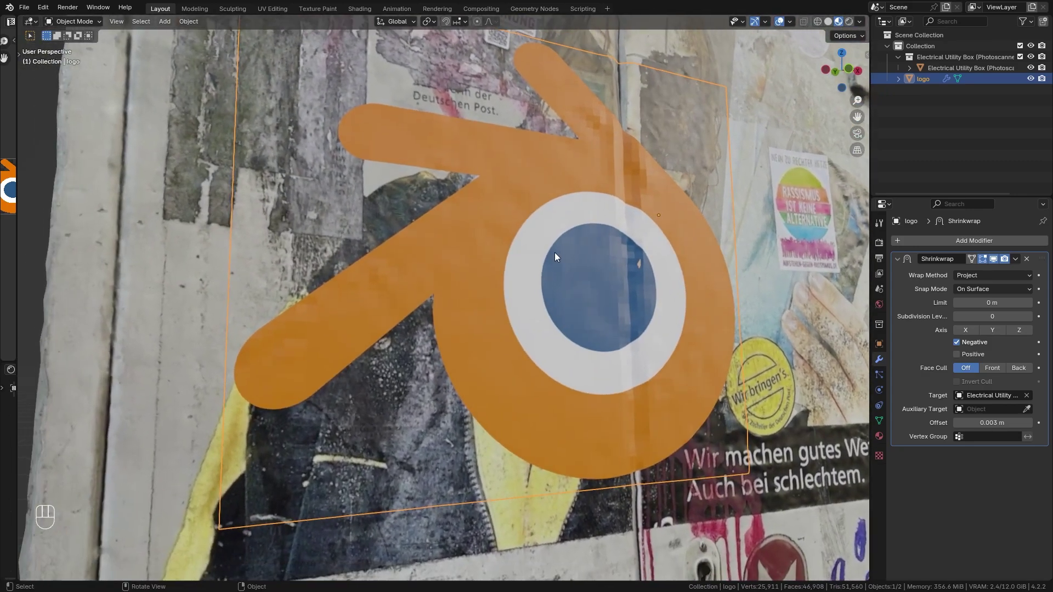
# Apply Shade Smooth to the logo plane
pyautogui.scroll(4, 555, 252)
pyautogui.rightClick(576, 265)
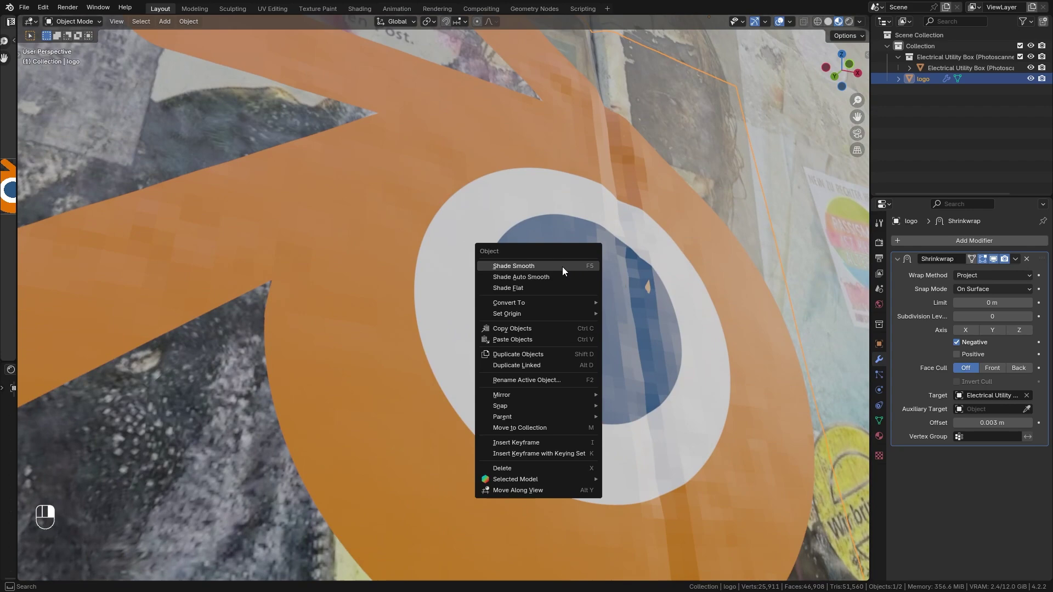
pyautogui.click(558, 267)
pyautogui.scroll(-6, 612, 324)
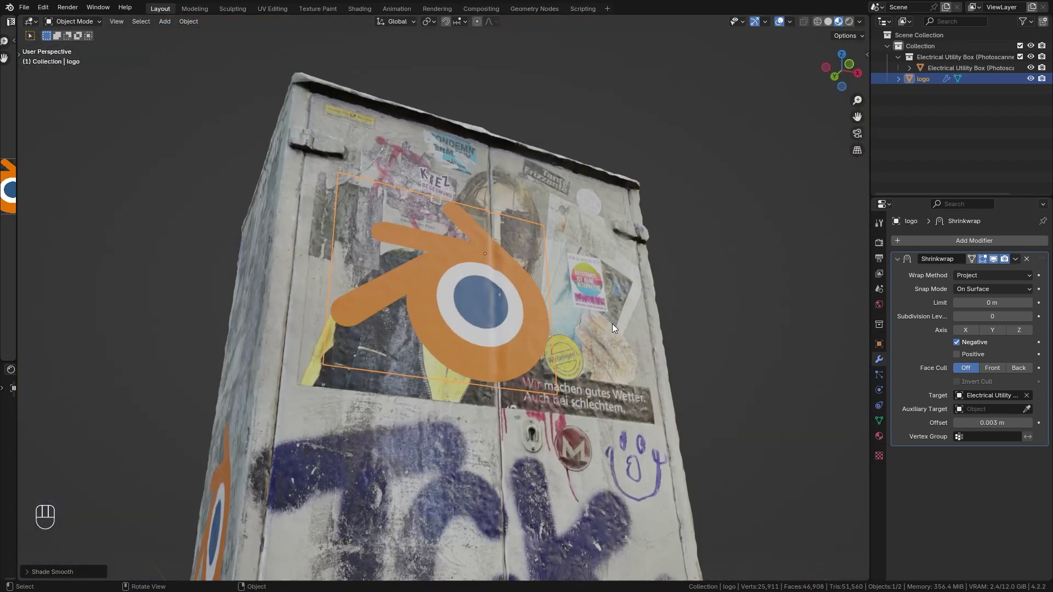
# Move, shrink and rotate the logo on Y across the door panel
pyautogui.moveTo(612, 324); pyautogui.dragTo(538, 344, button='middle')
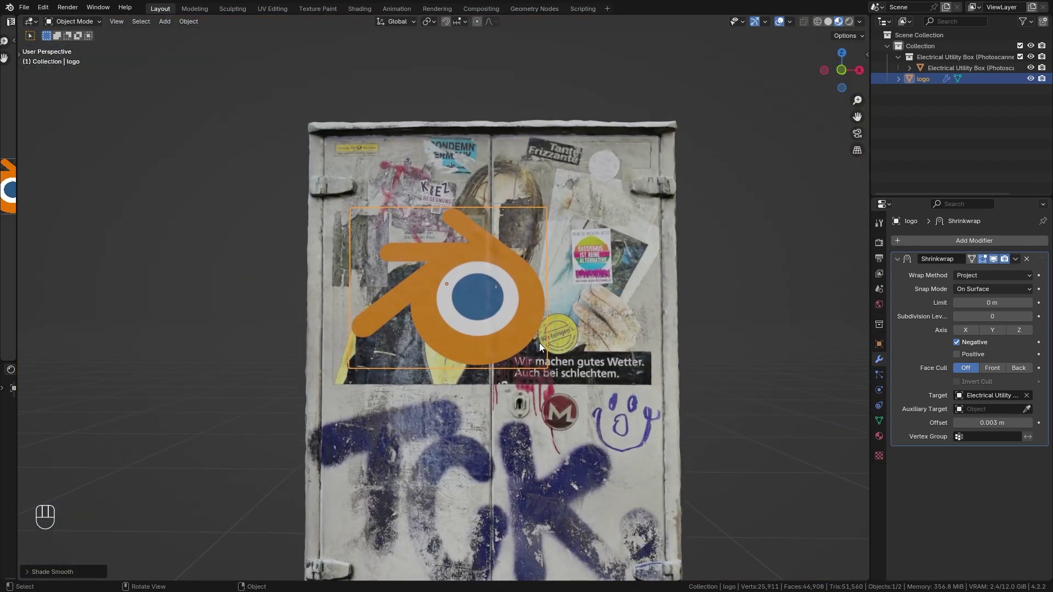
pyautogui.press('g')
pyautogui.click(589, 374)
pyautogui.press('s')
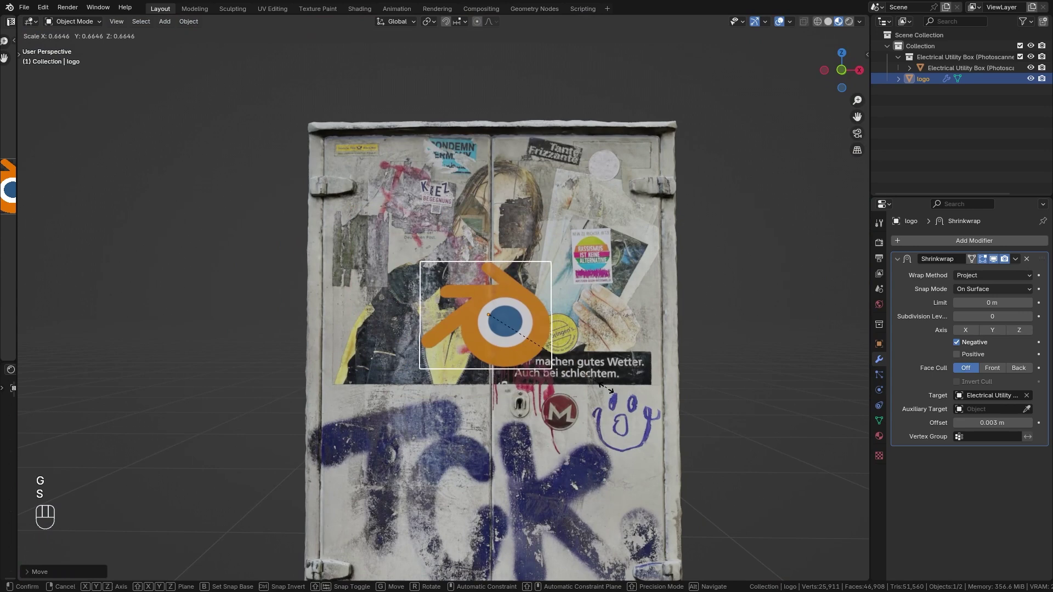
pyautogui.click(612, 389)
pyautogui.press('r')
pyautogui.press('y')
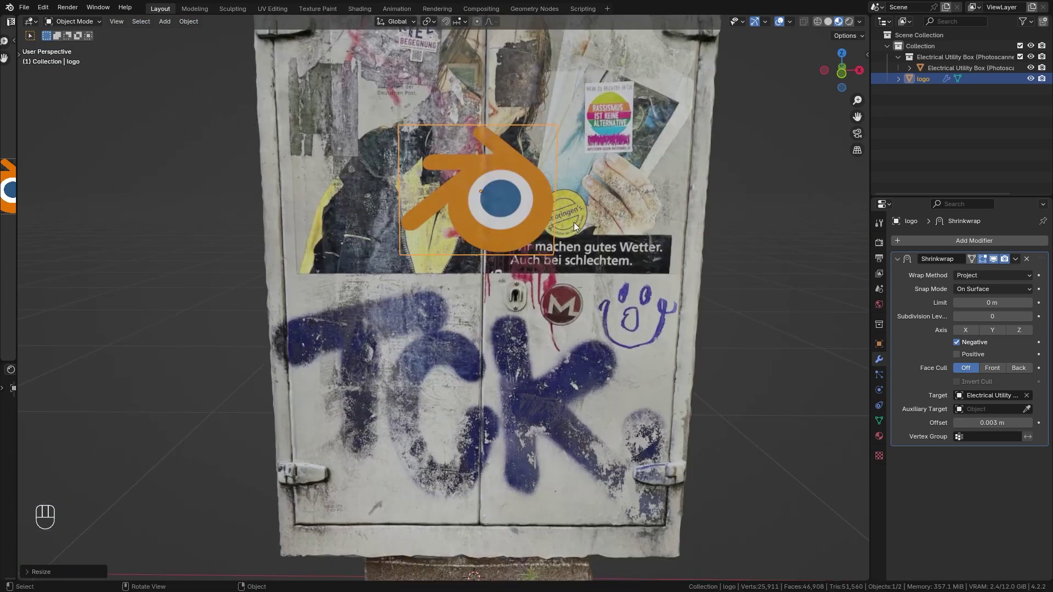
pyautogui.press('g')
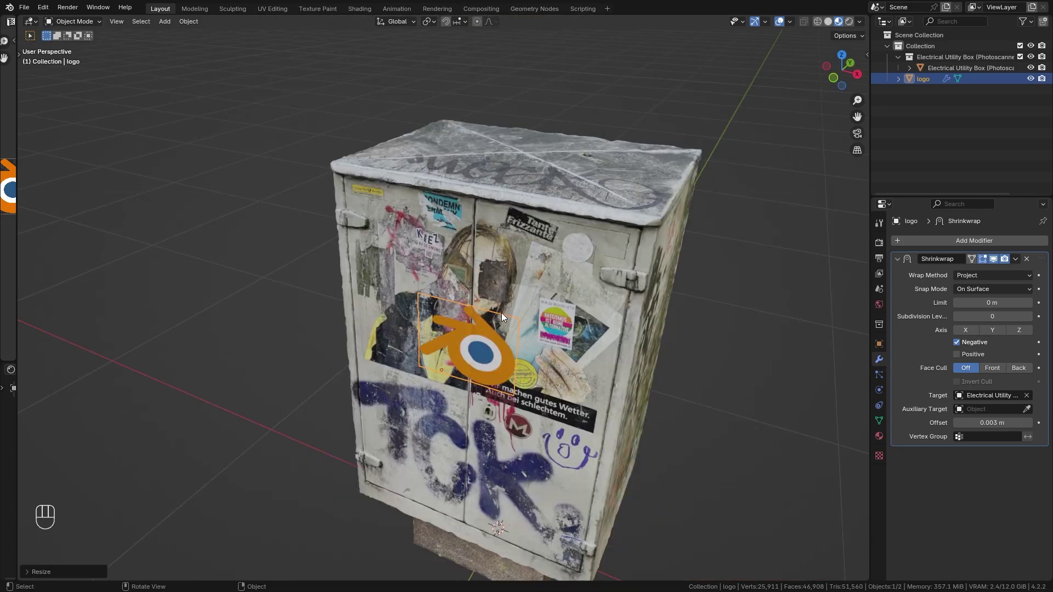
# In right side view, rotate the logo flat, move it over the box top, and enlarge it
pyautogui.press('KP_3')
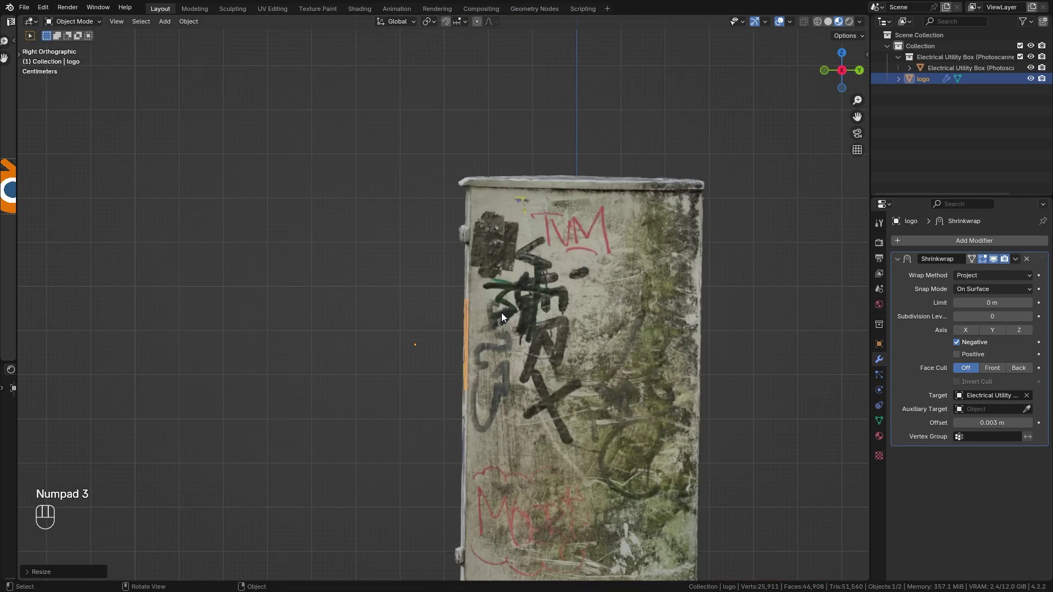
pyautogui.keyDown('shift'); pyautogui.moveTo(552, 266); pyautogui.dragTo(508, 363, button='middle'); pyautogui.keyUp('shift')
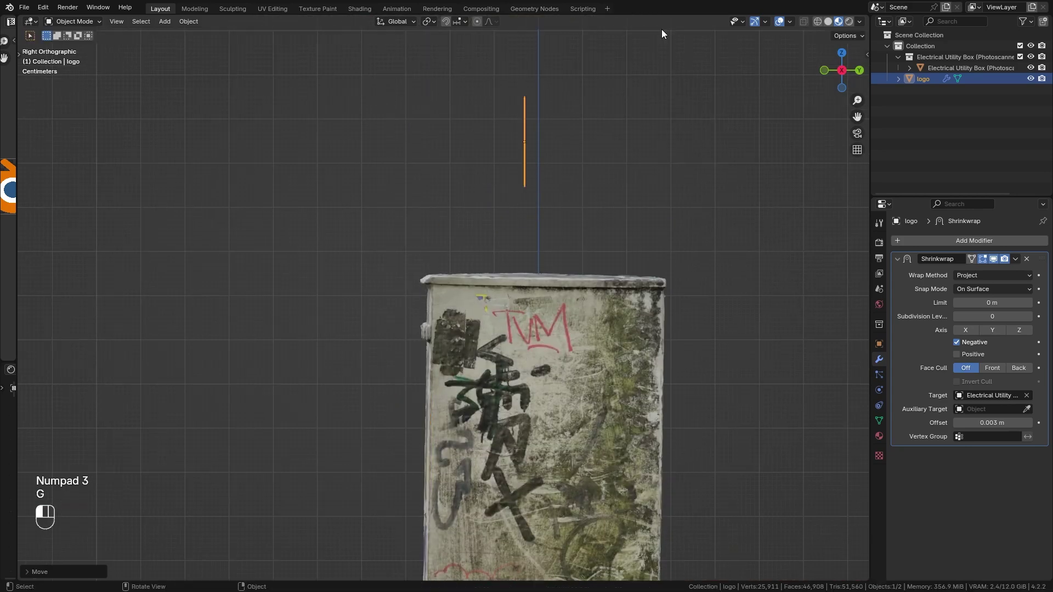
pyautogui.press('r')
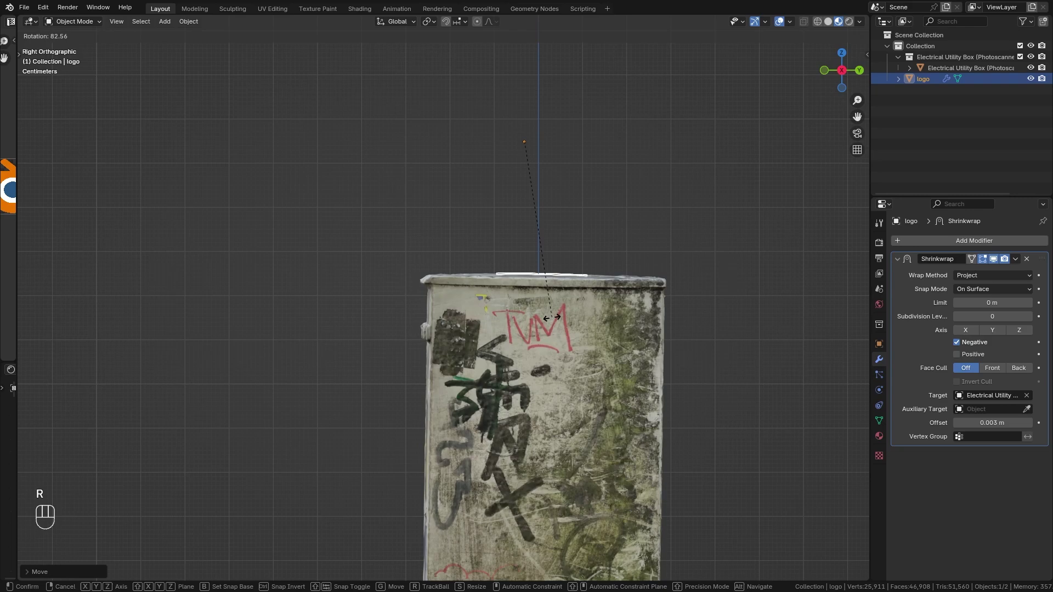
pyautogui.press('g')
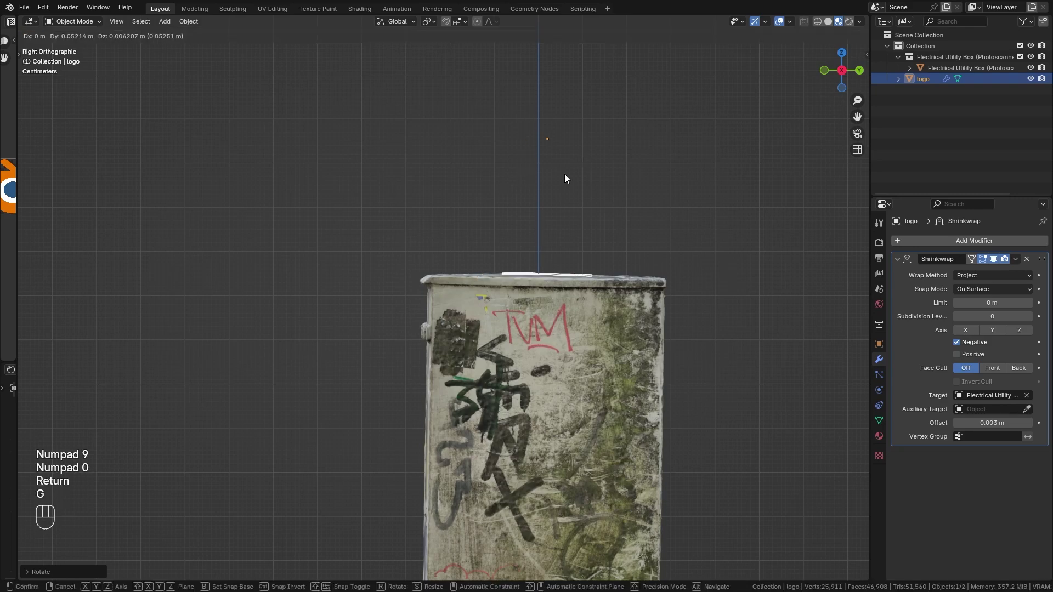
pyautogui.press('s')
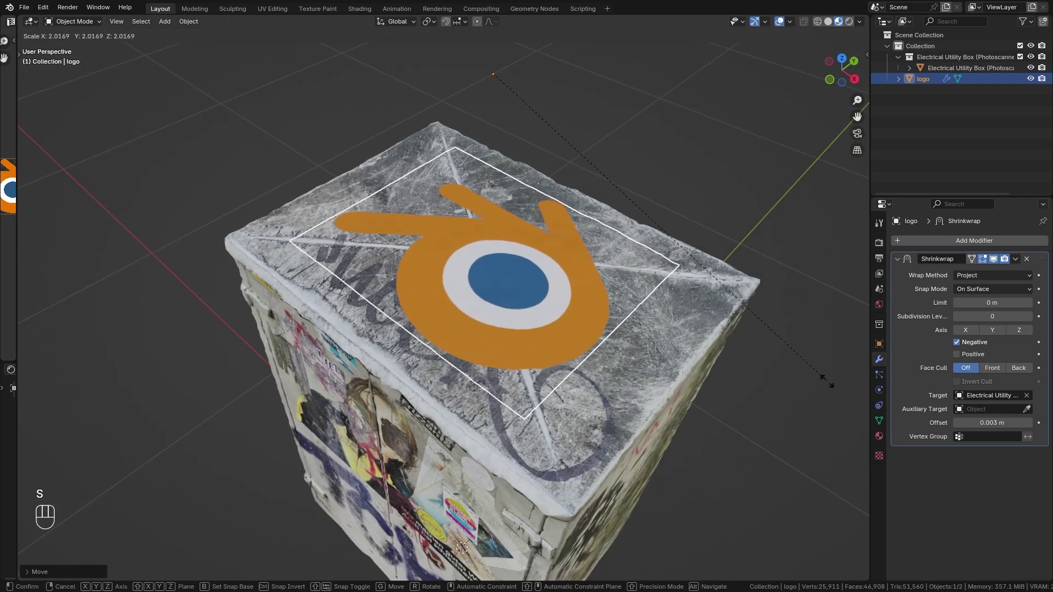
pyautogui.click(554, 364)
pyautogui.moveTo(555, 364); pyautogui.dragTo(575, 275, button='middle')
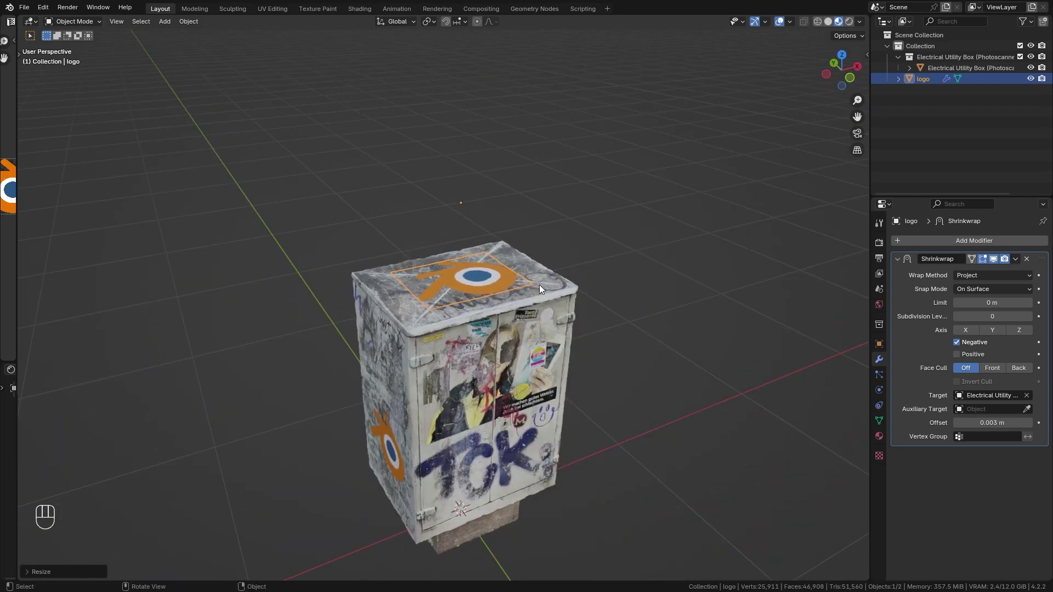
pyautogui.moveTo(538, 284); pyautogui.dragTo(551, 310, button='middle')
pyautogui.scroll(2, 519, 323)
# Select the box and try moving and rotating it, then cancel the transform
pyautogui.click(519, 318)
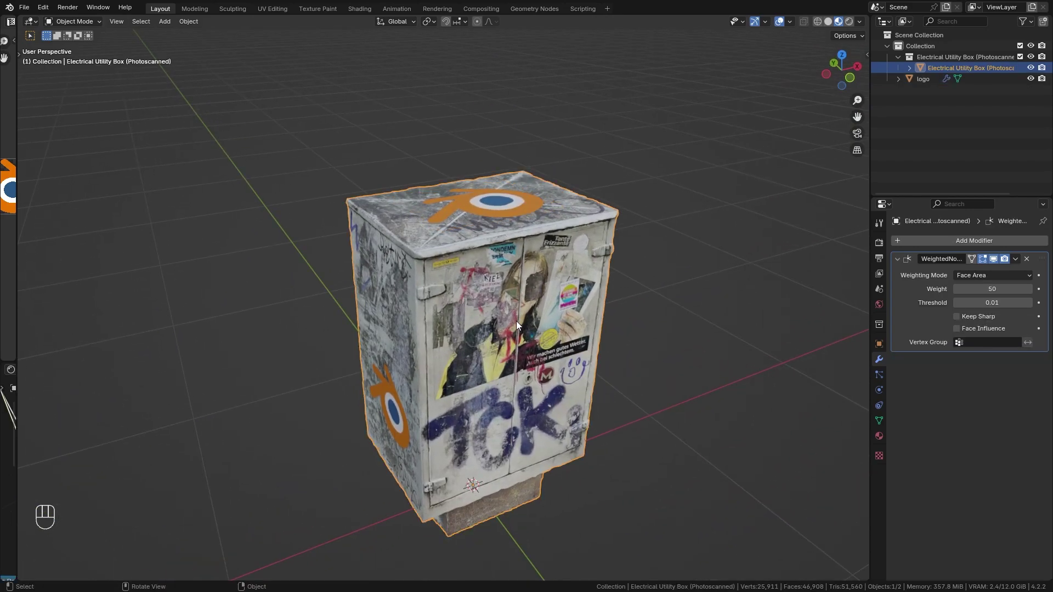
pyautogui.press('g')
pyautogui.press('r')
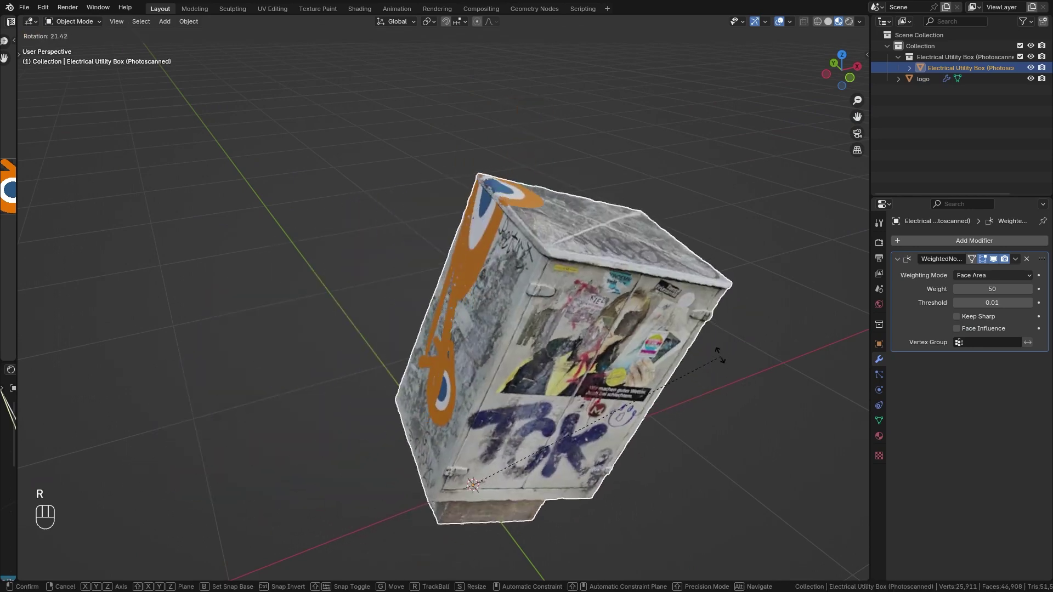
pyautogui.rightClick(688, 333)
pyautogui.scroll(4, 498, 219)
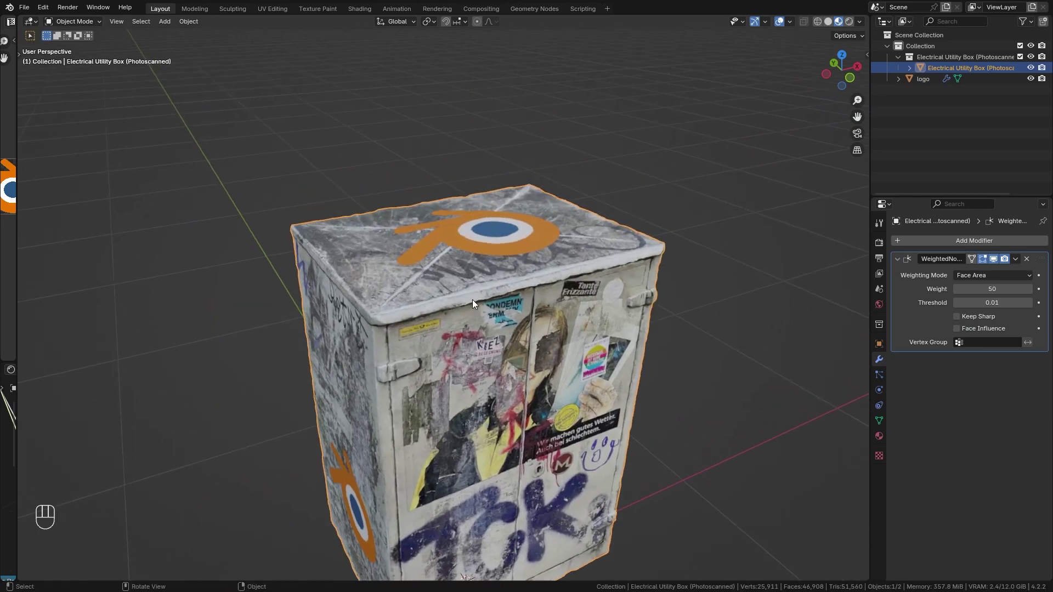
# Parent the logo to the utility box with Ctrl+P > Object
pyautogui.click(505, 229)
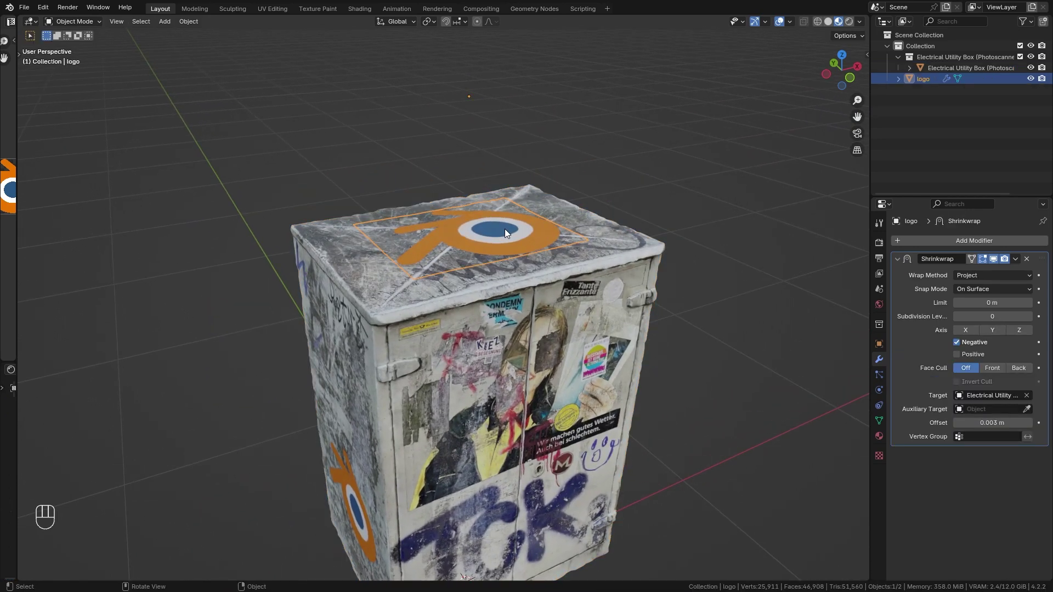
pyautogui.keyDown('shift'); pyautogui.click(469, 406); pyautogui.keyUp('shift')
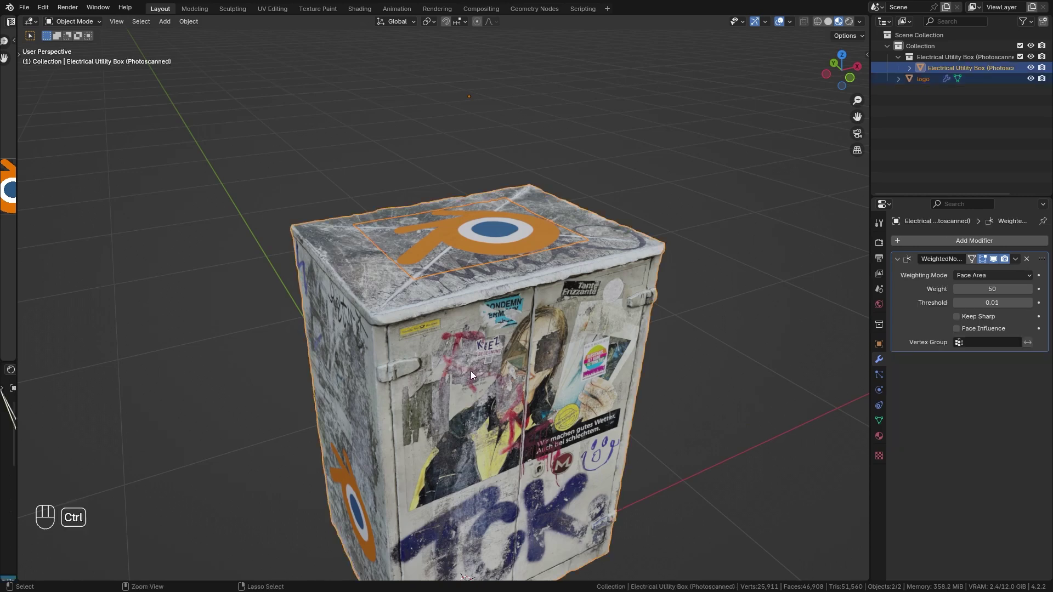
pyautogui.hotkey('ctrl', 'p')
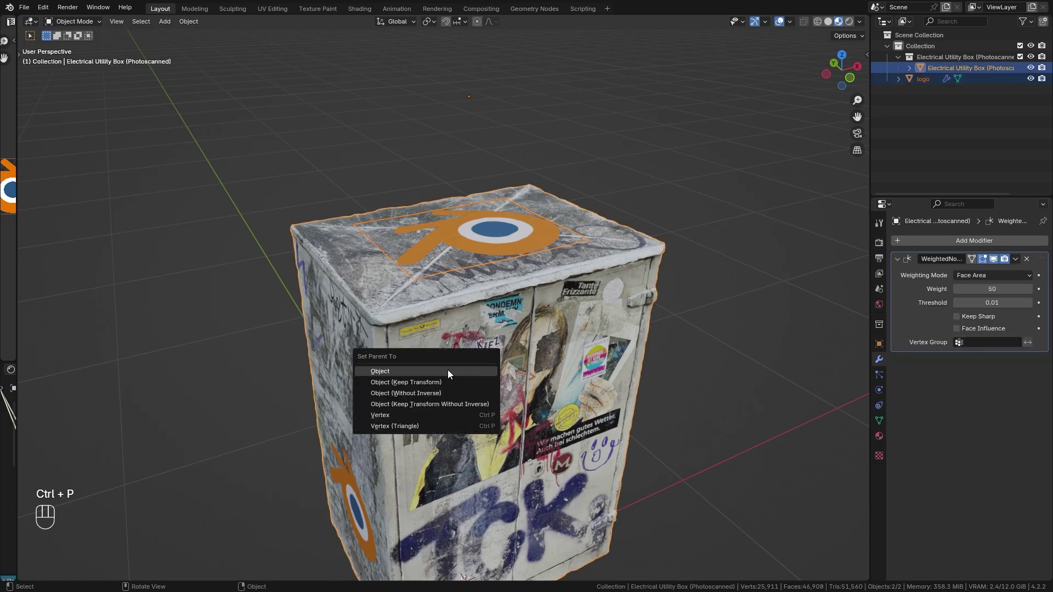
pyautogui.click(447, 369)
# Scale, rotate and move the box to confirm the logo follows
pyautogui.press('s')
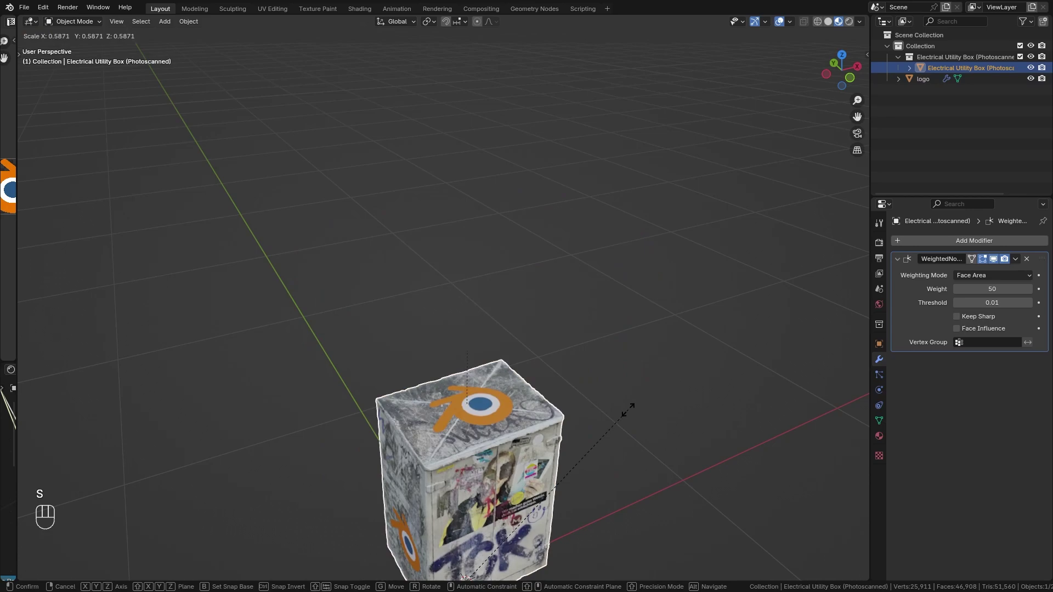
pyautogui.press('r')
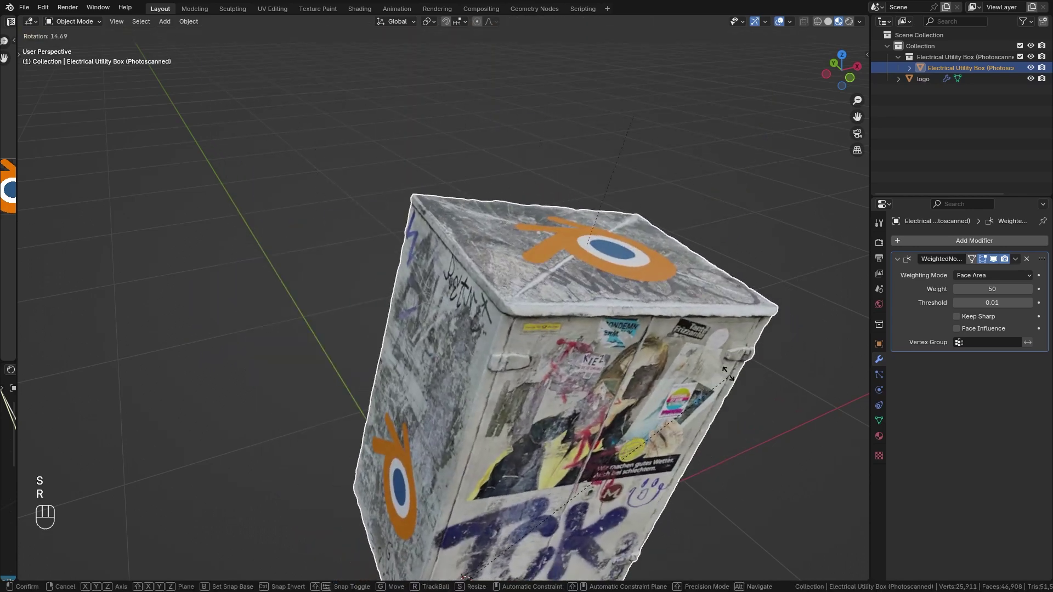
pyautogui.press('g')
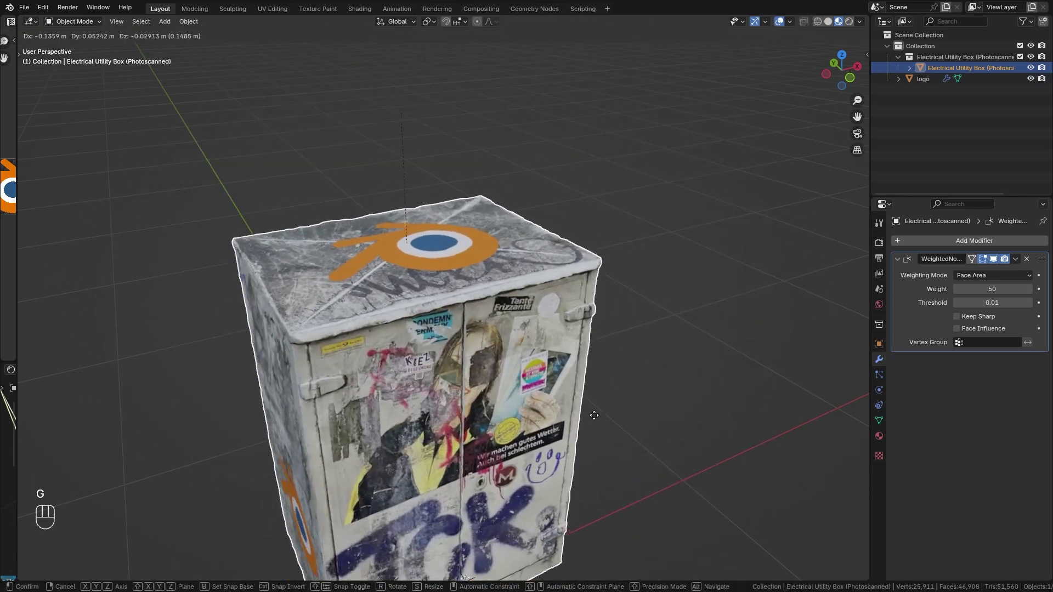
pyautogui.click(591, 390)
pyautogui.scroll(-2, 624, 416)
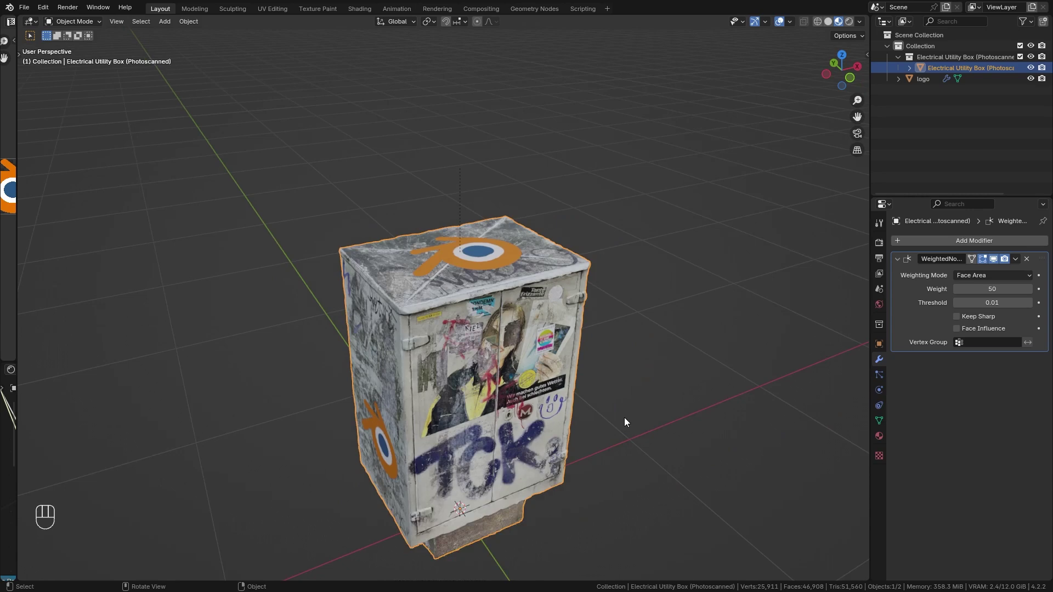
pyautogui.moveTo(624, 417); pyautogui.dragTo(374, 438, button='middle')
pyautogui.scroll(3, 502, 379)
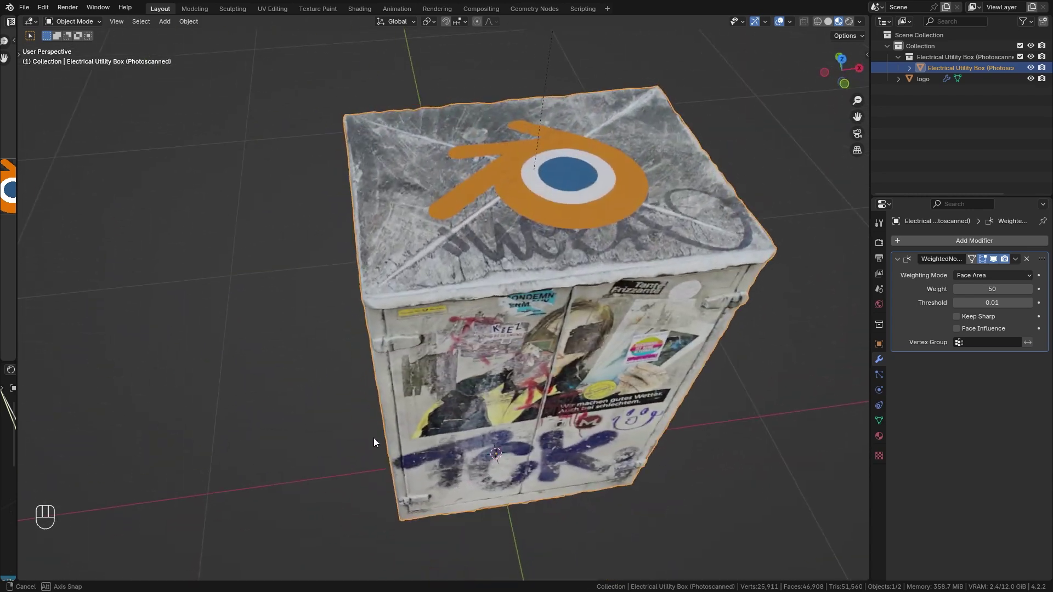
pyautogui.moveTo(614, 350); pyautogui.dragTo(541, 399, button='middle')
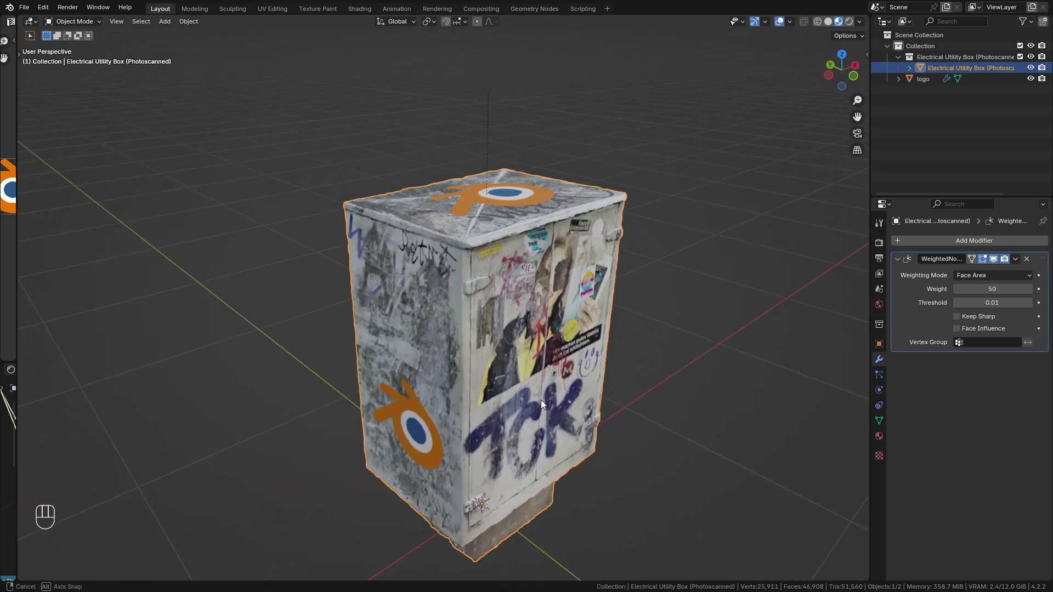
# Switch to the Edge browser, return to the author's BlenderKit page, and scroll its gallery
pyautogui.hotkey('alt', 'Tab')
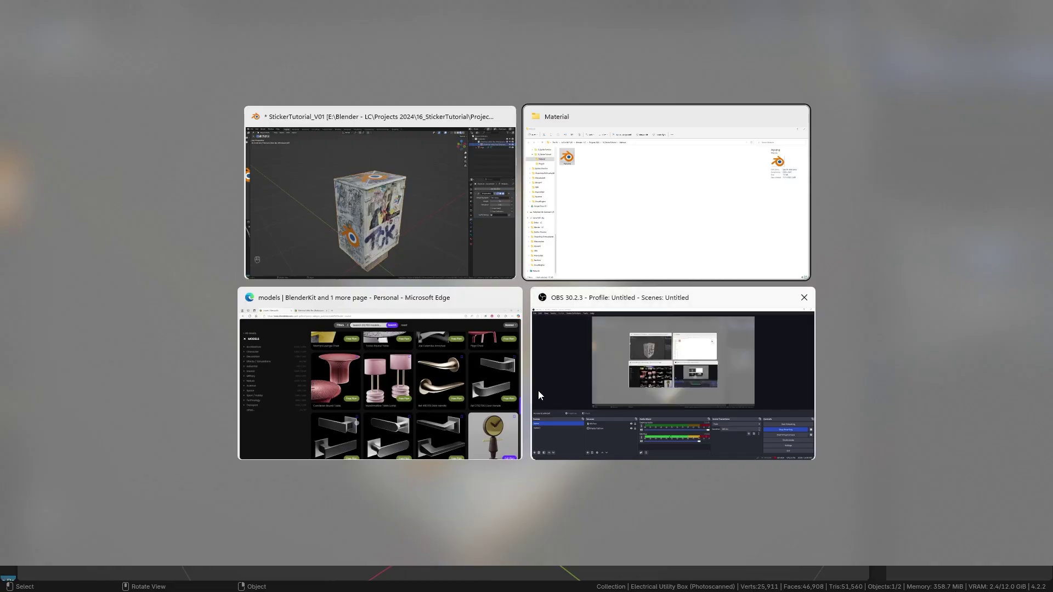
pyautogui.click(450, 367)
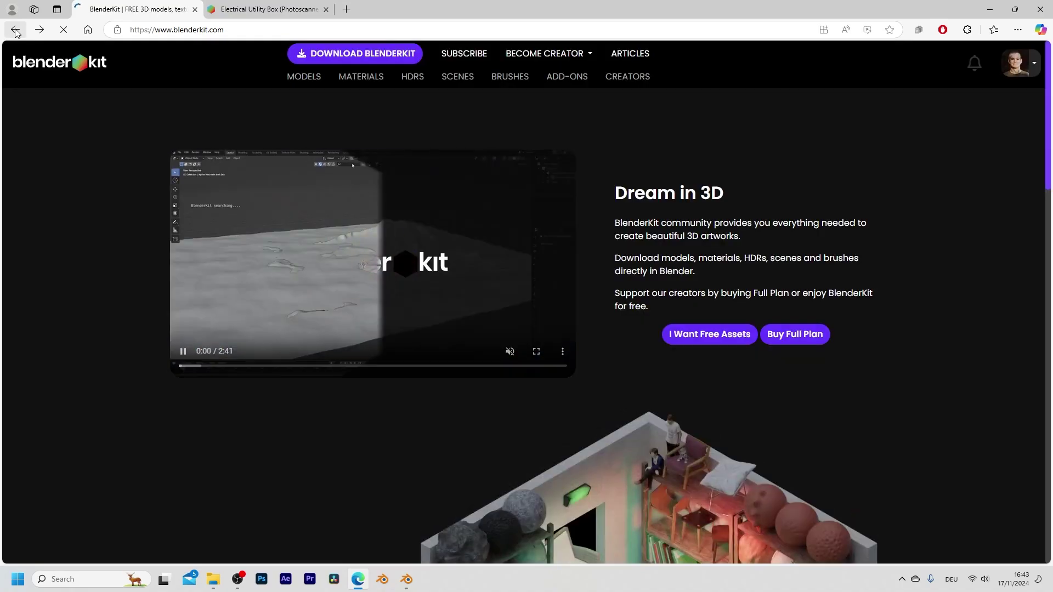
pyautogui.click(16, 30)
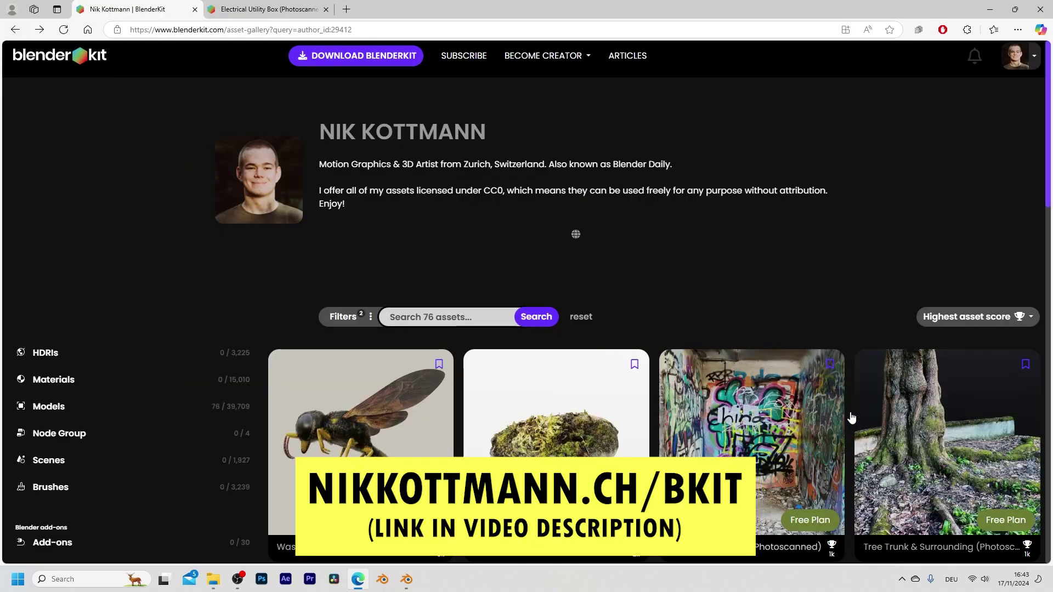
pyautogui.scroll(-10, 851, 418)
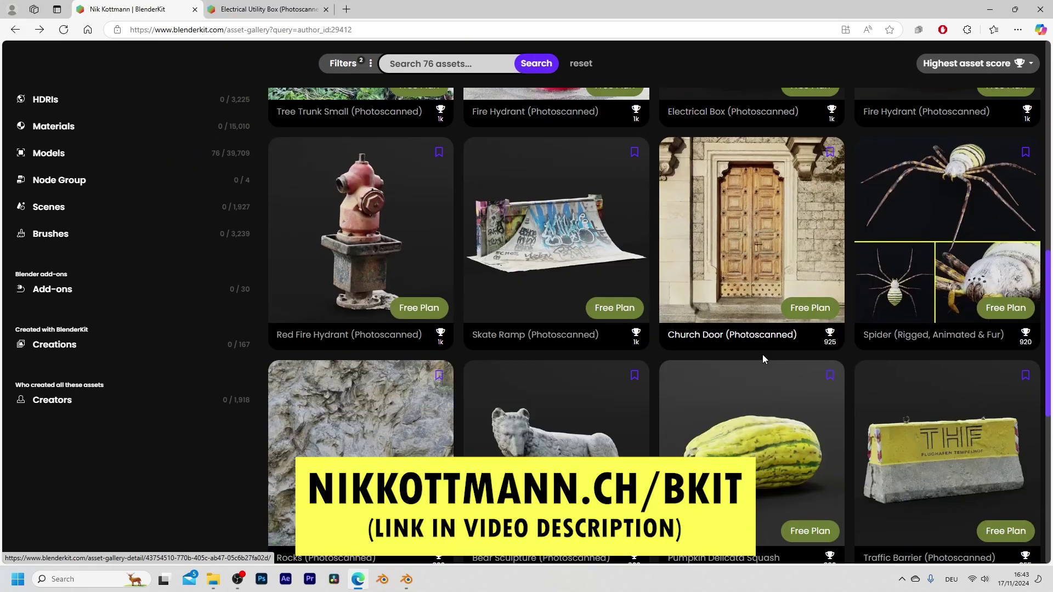
pyautogui.scroll(-6, 763, 357)
pyautogui.scroll(-13, 770, 357)
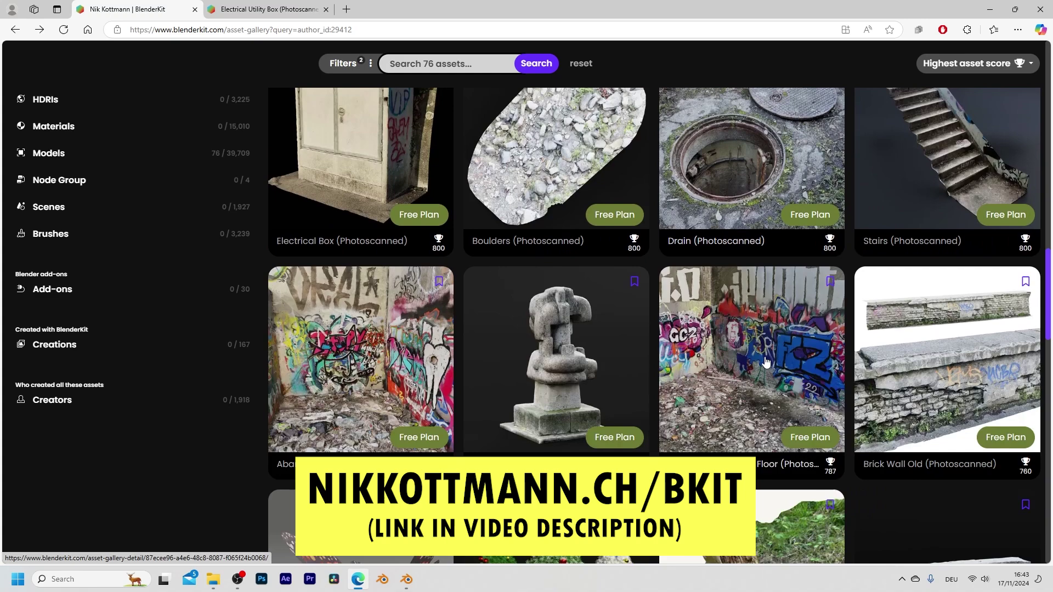